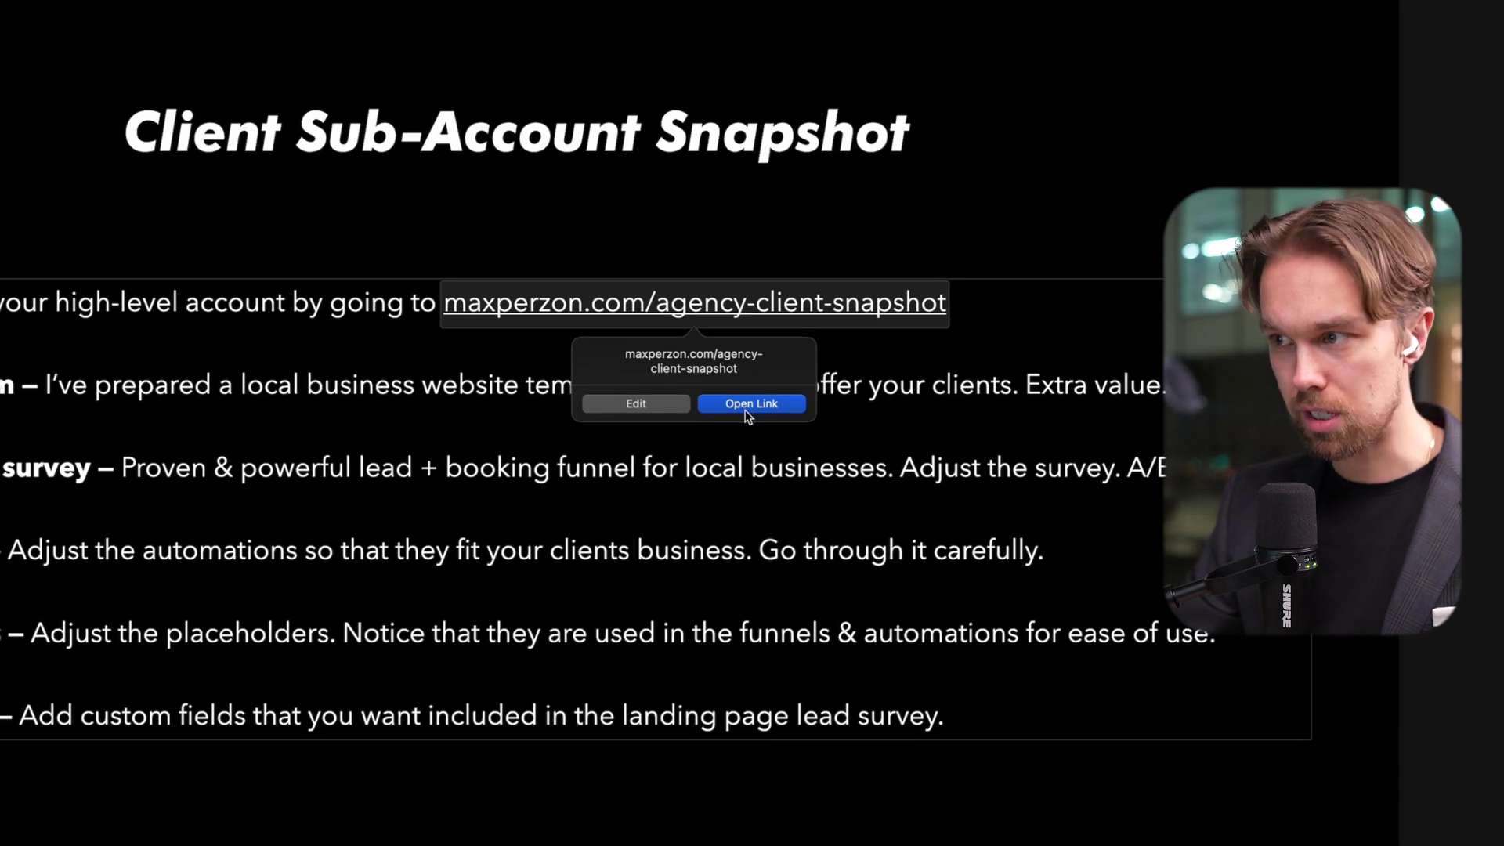
# - Open the MaxPerzon.com - Agency Client Snapshot link and confirm importing it into the account
pyautogui.click(754, 405)
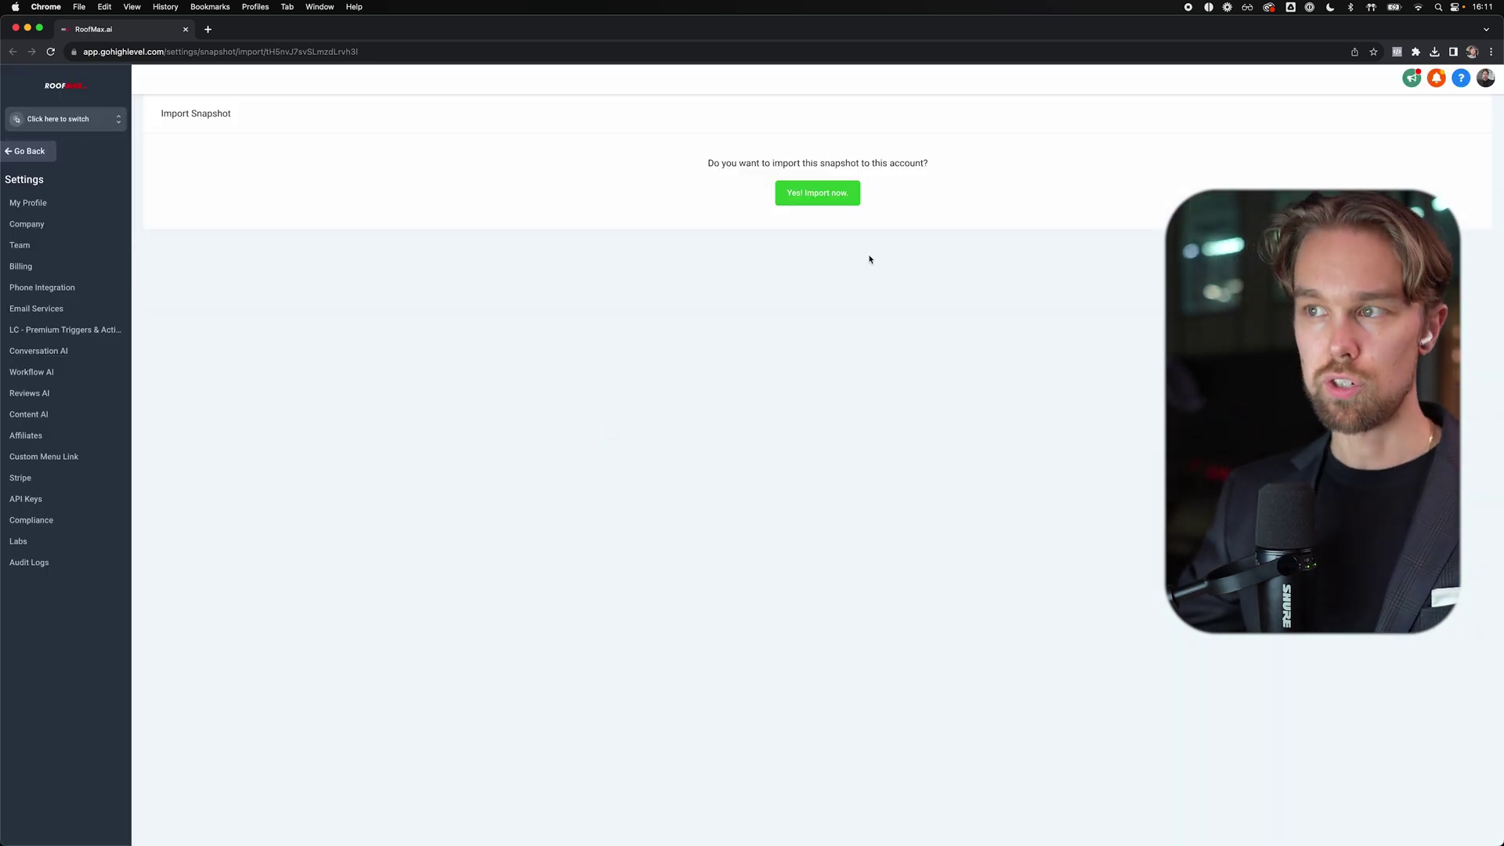
pyautogui.click(833, 191)
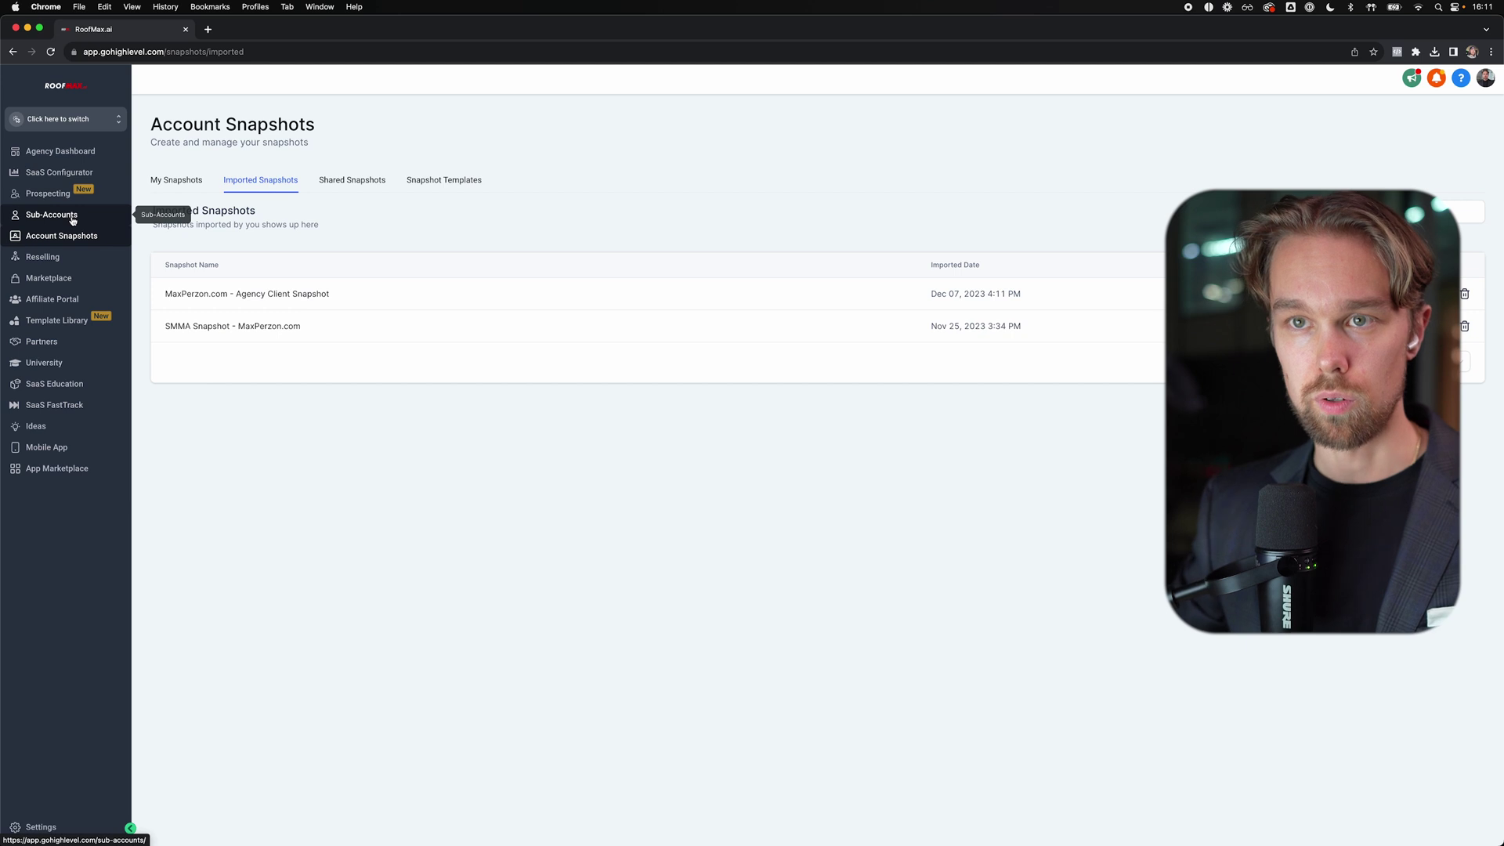
# - Create the Business Example sub-account from the imported Agency Client Snapshot, entering its details manually
pyautogui.click(72, 217)
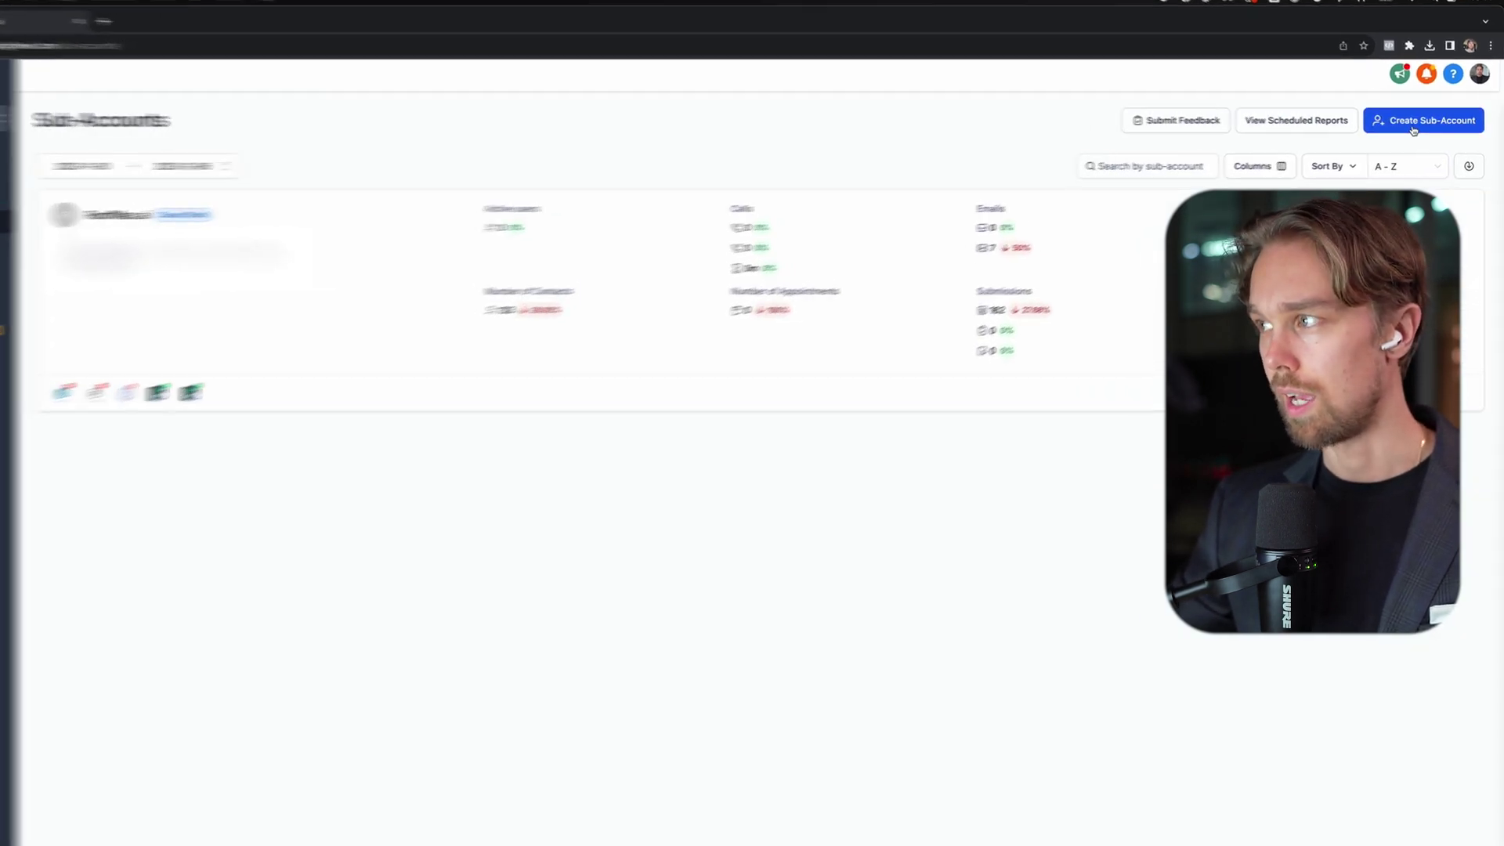
pyautogui.click(1338, 132)
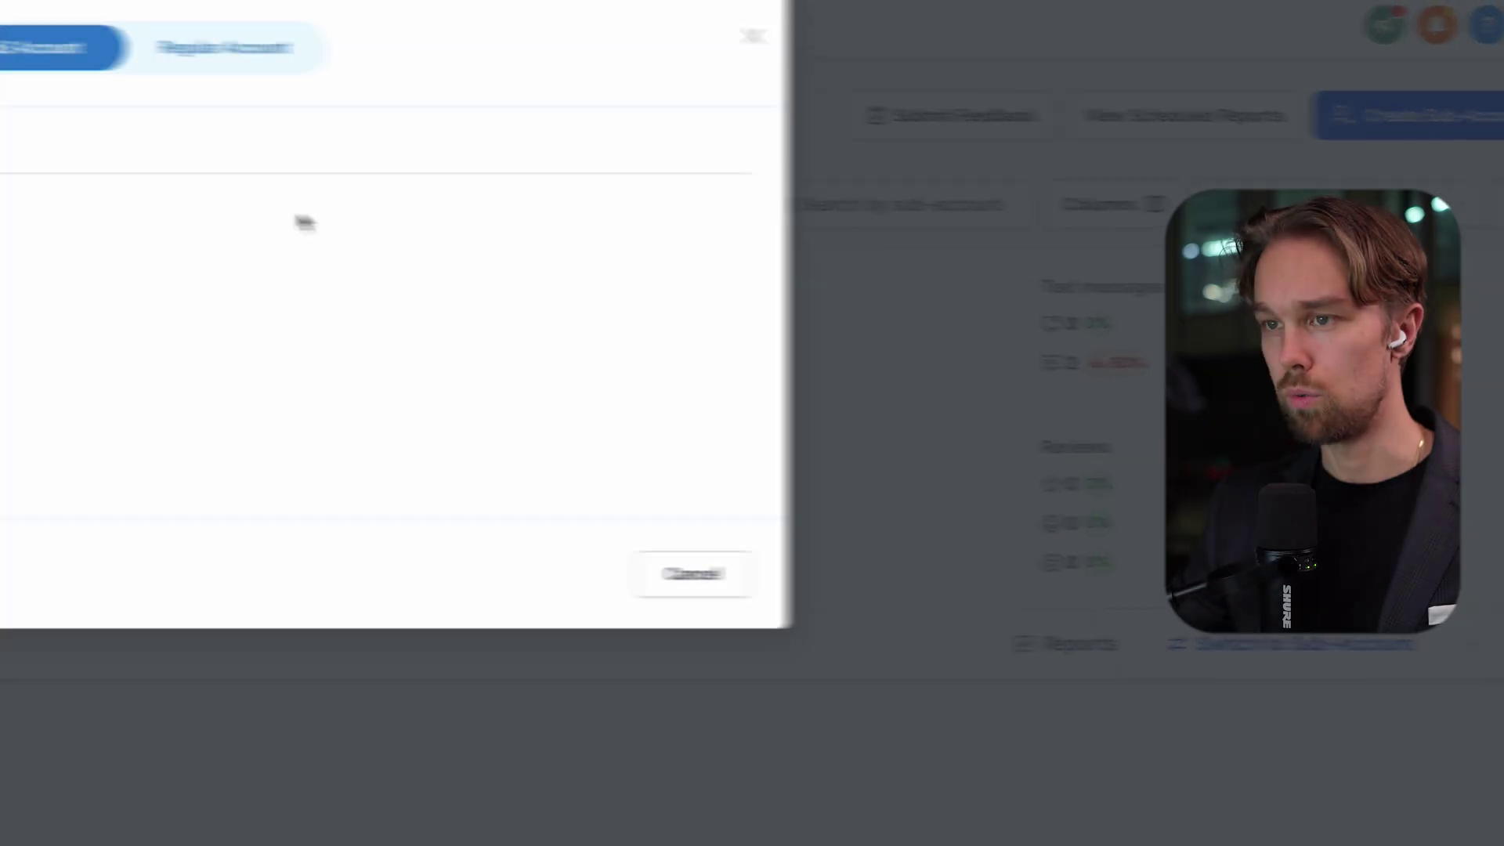
pyautogui.click(486, 225)
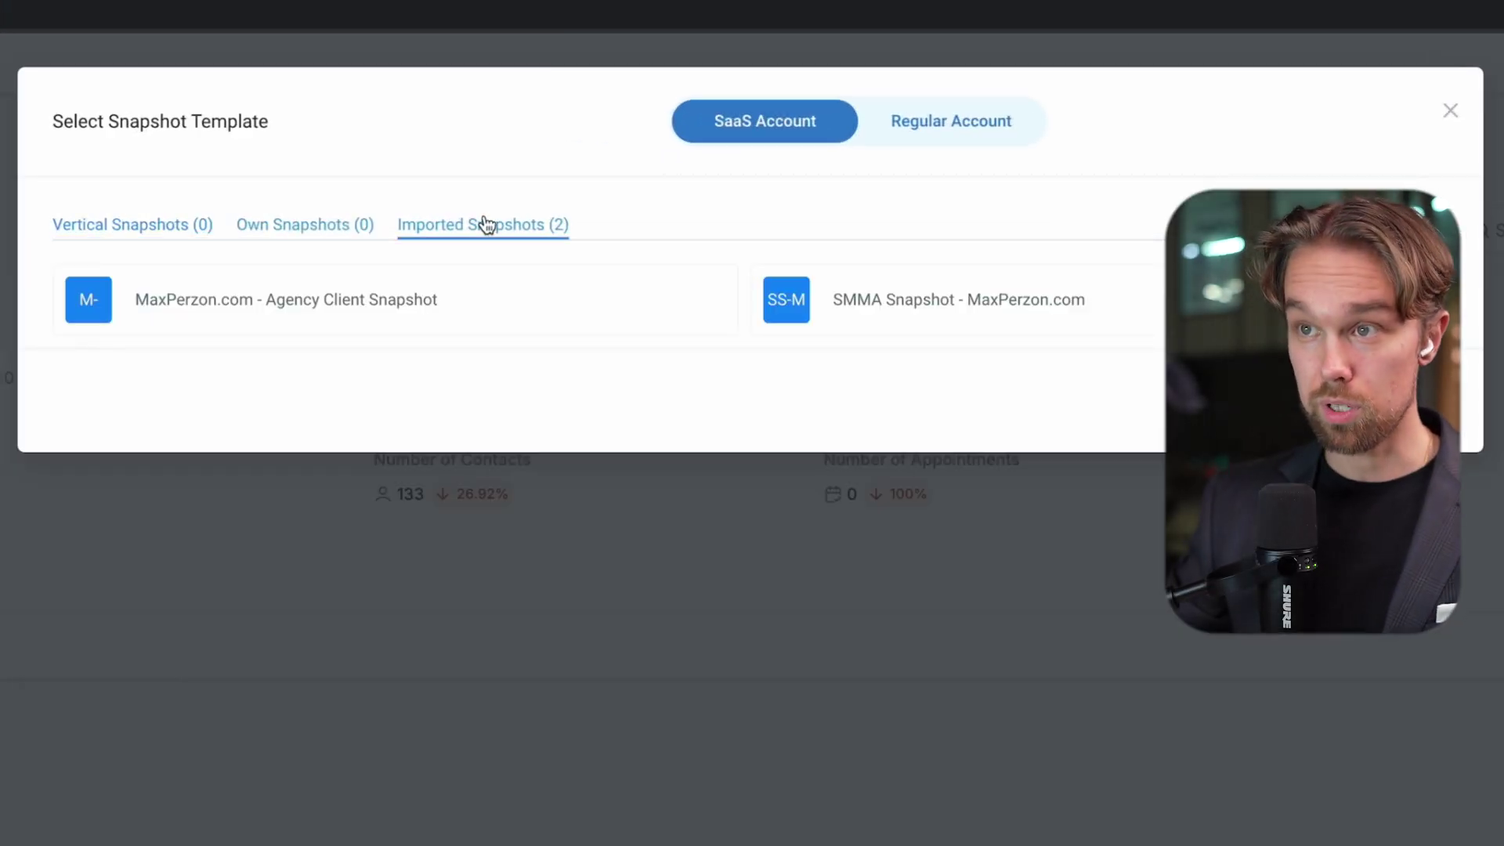
pyautogui.moveTo(555, 317)
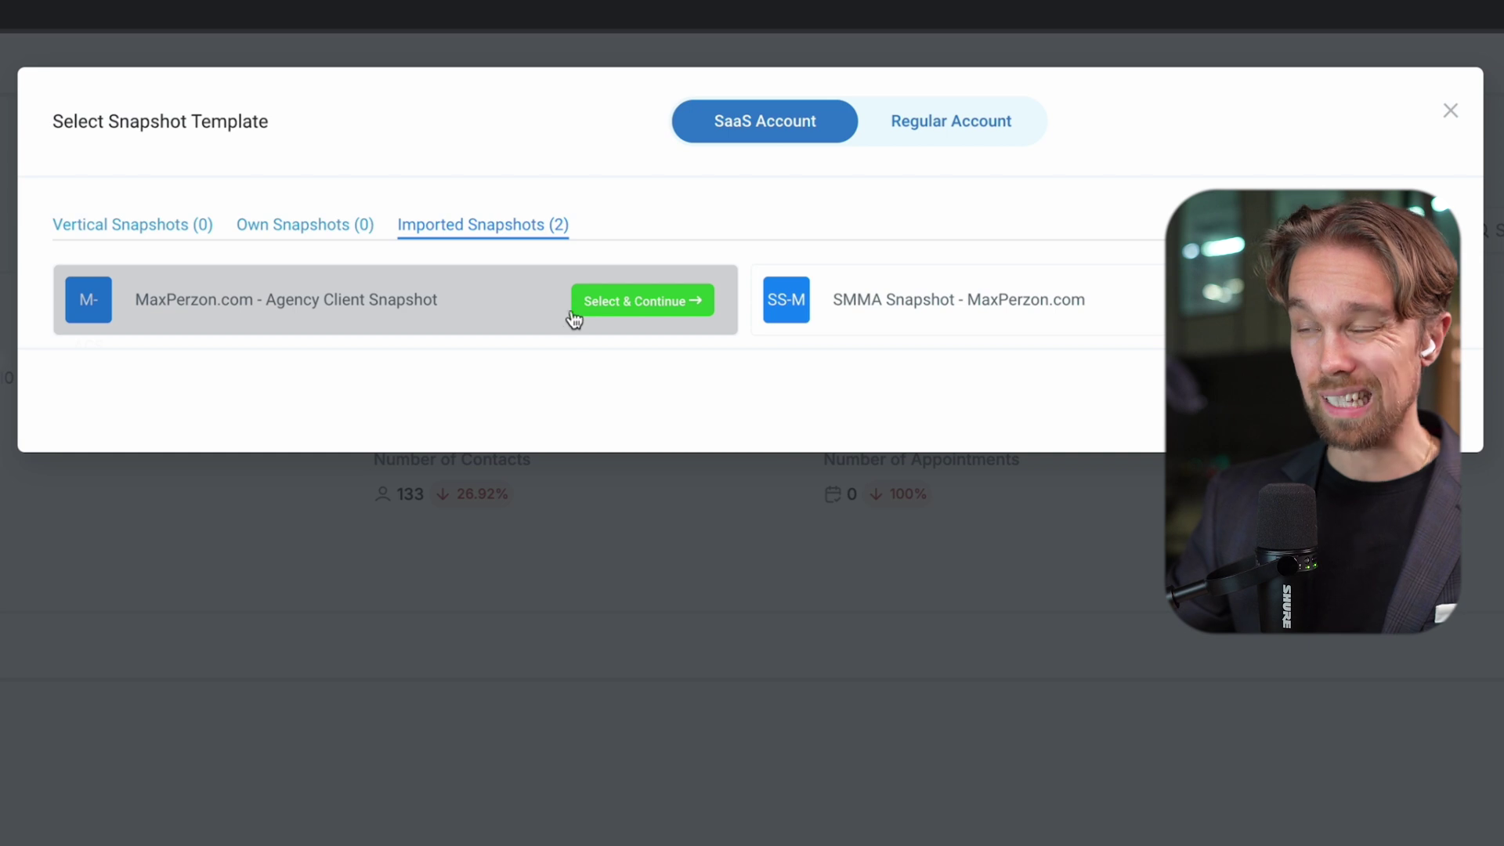
pyautogui.click(608, 308)
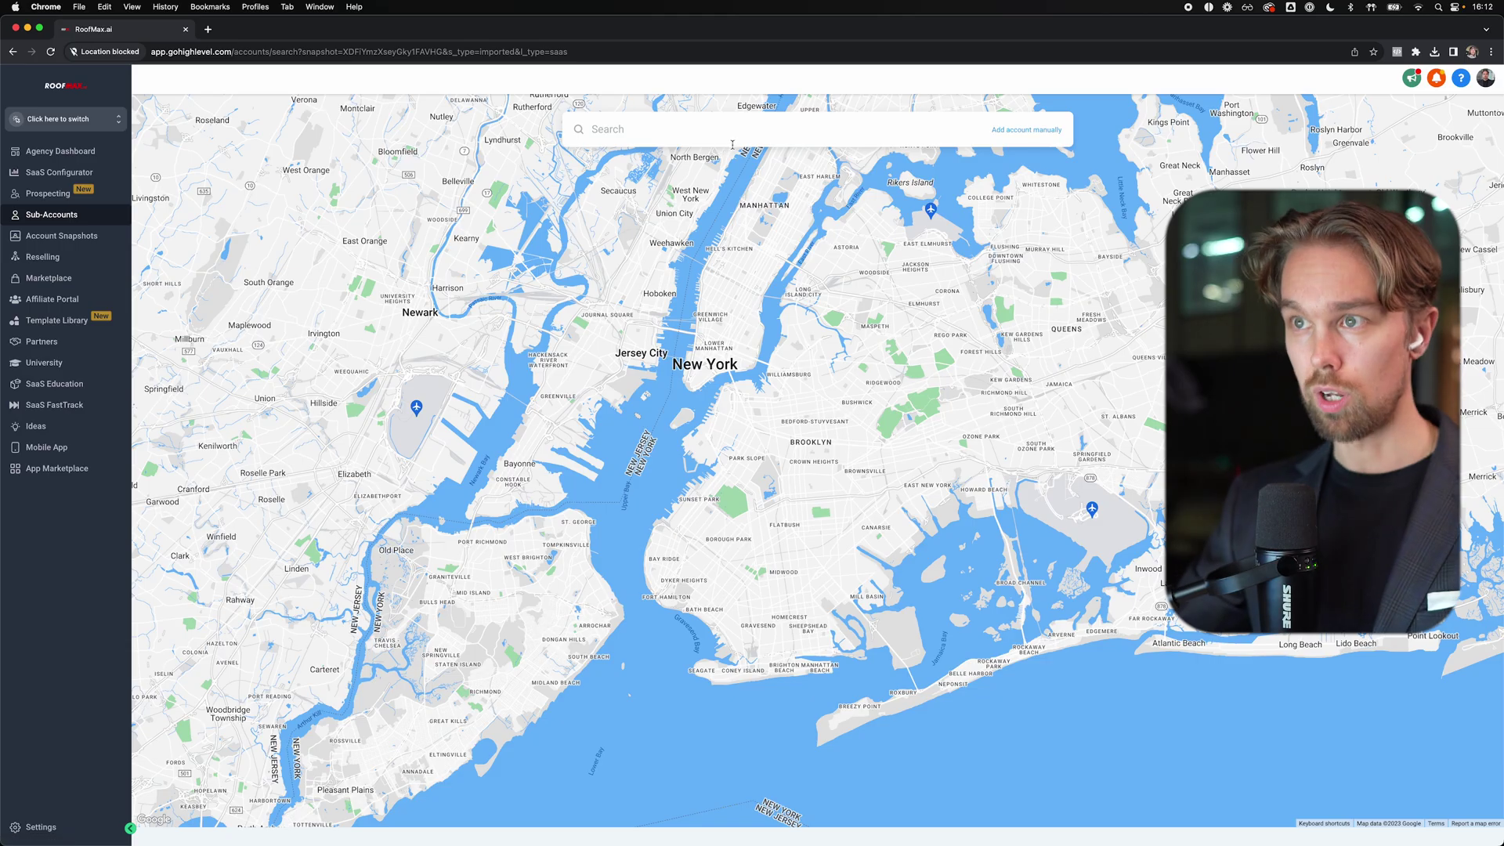
pyautogui.click(1040, 135)
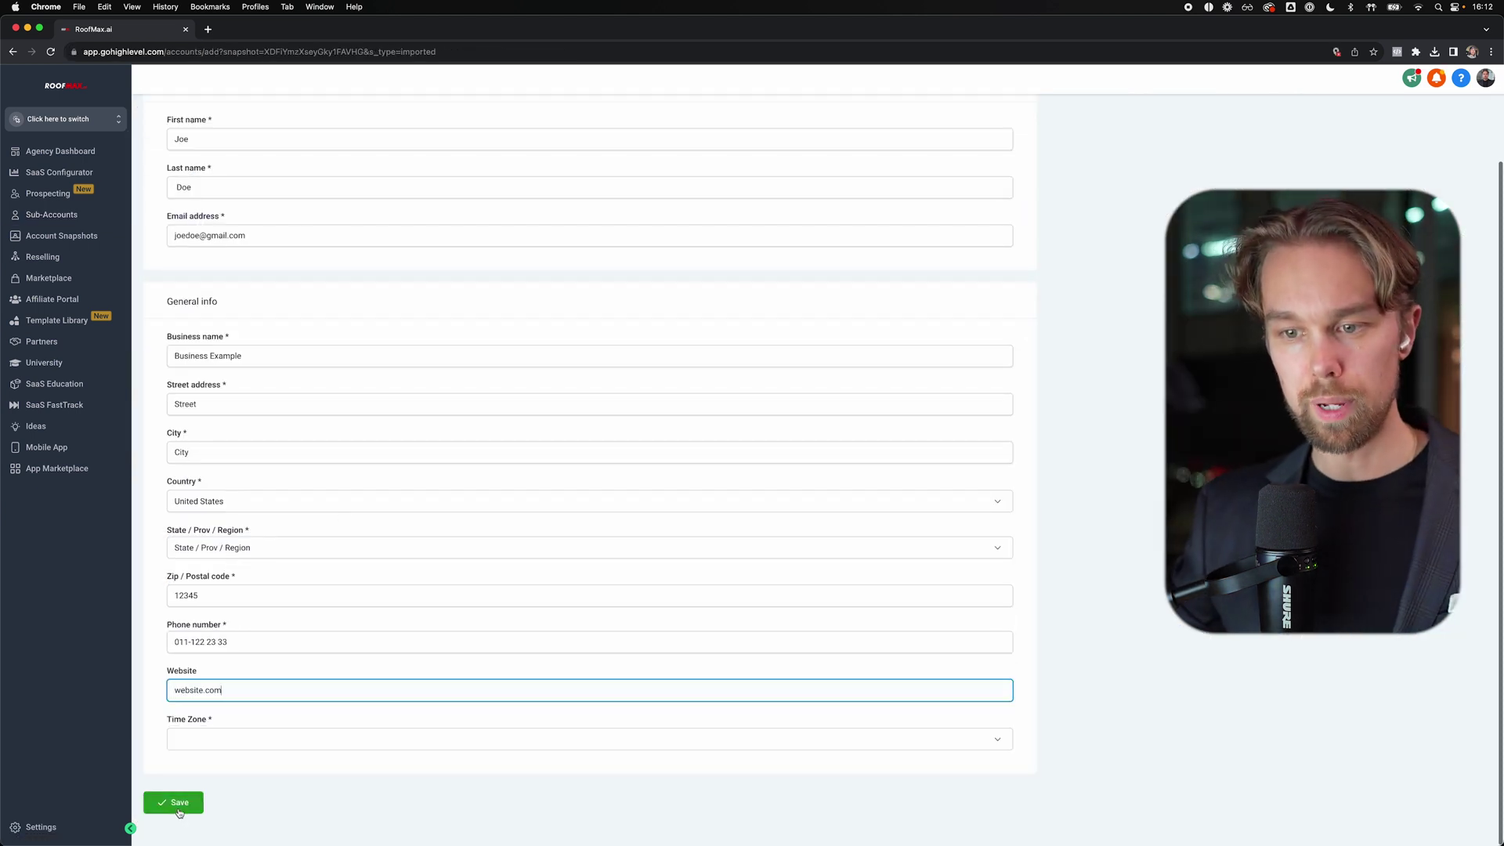
pyautogui.click(180, 805)
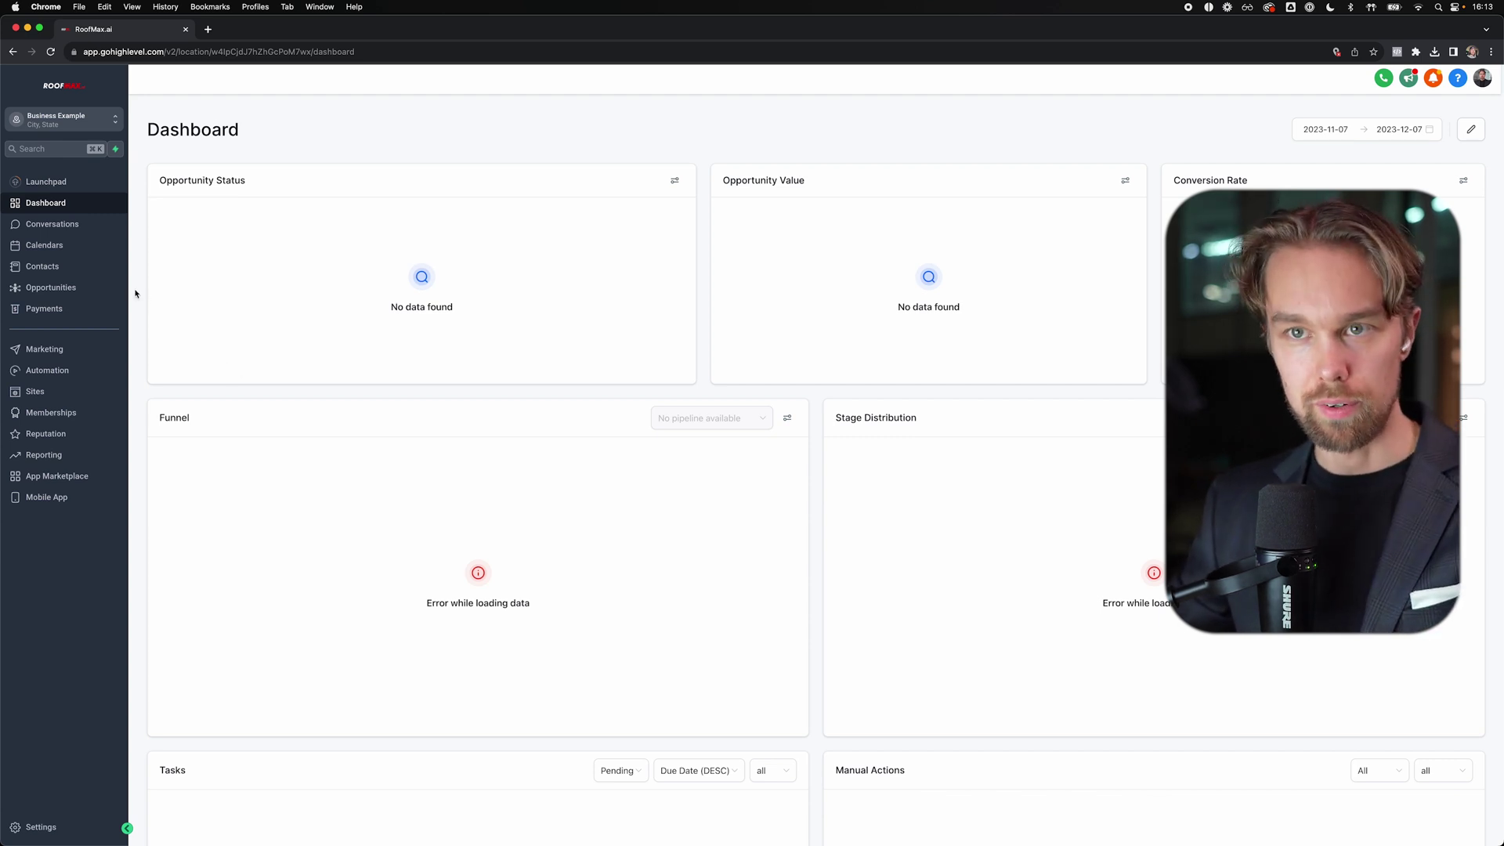
# - Browse the sub-account's Conversations, Calendars and Opportunities pipeline, then open the Funnels list
pyautogui.click(79, 225)
pyautogui.click(71, 248)
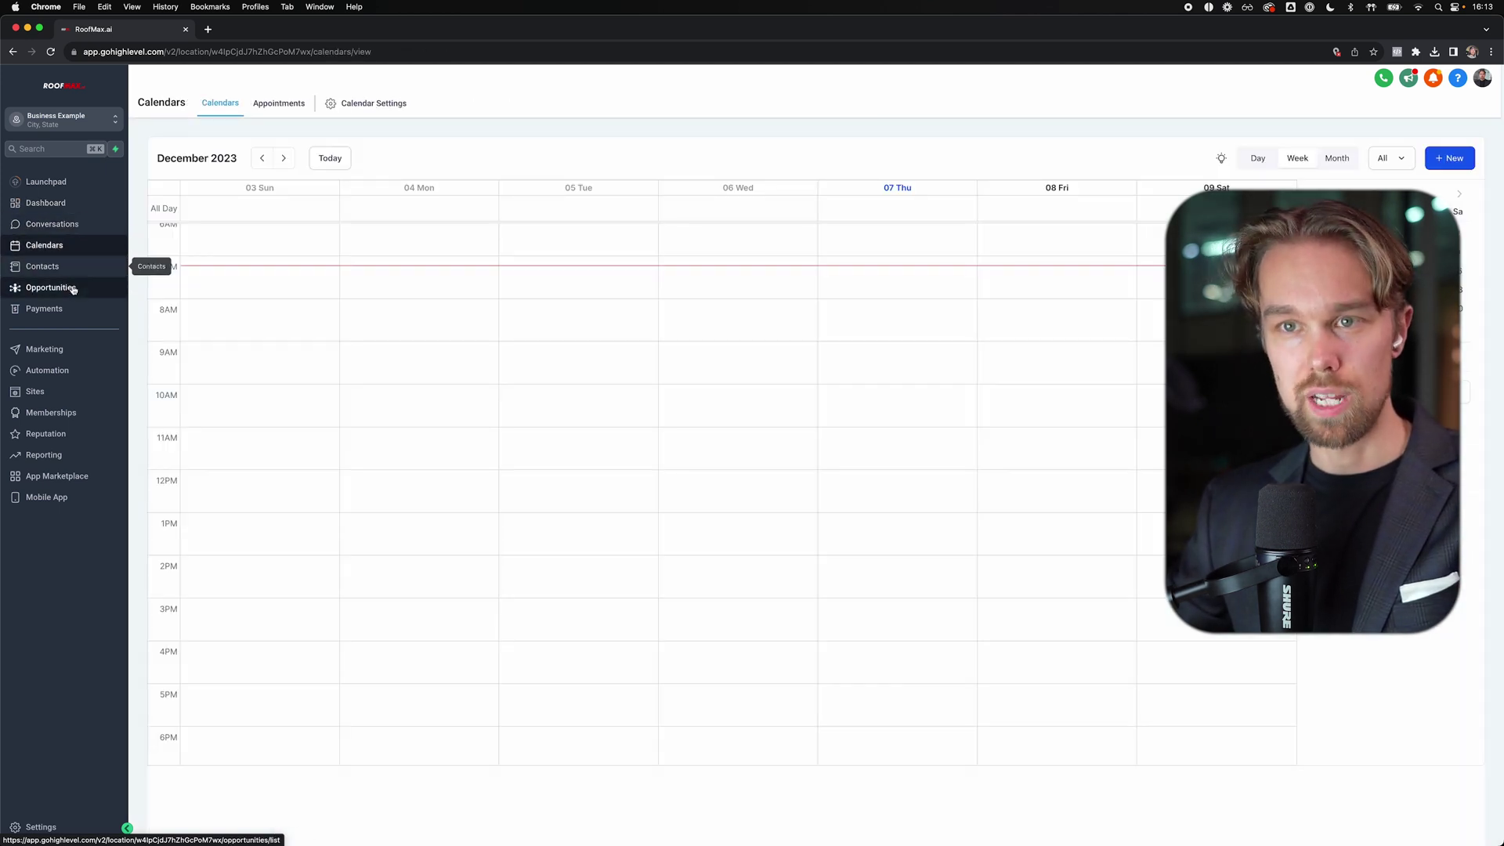
pyautogui.click(74, 287)
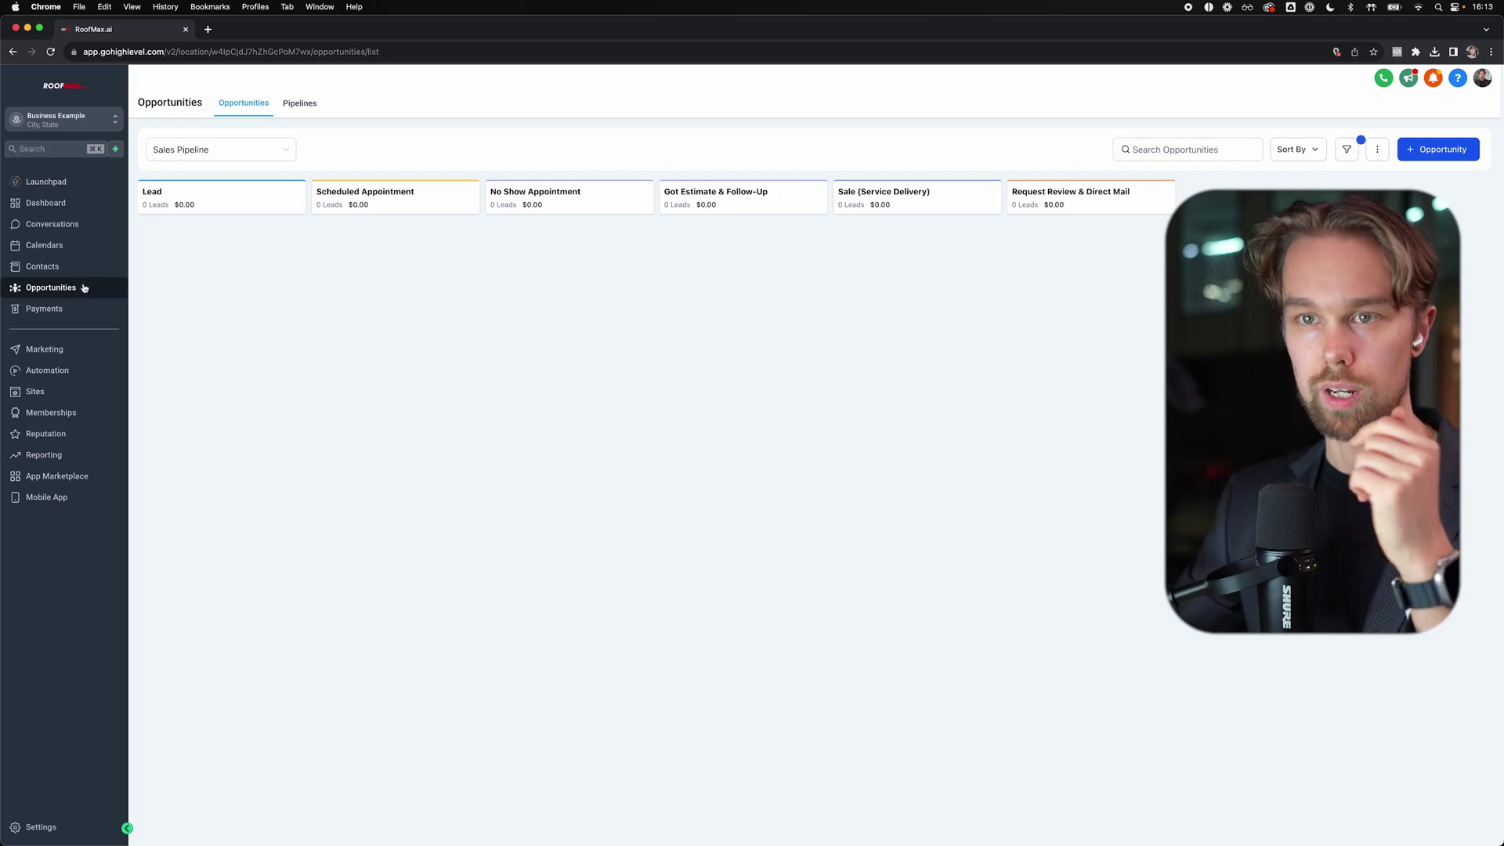
pyautogui.click(74, 390)
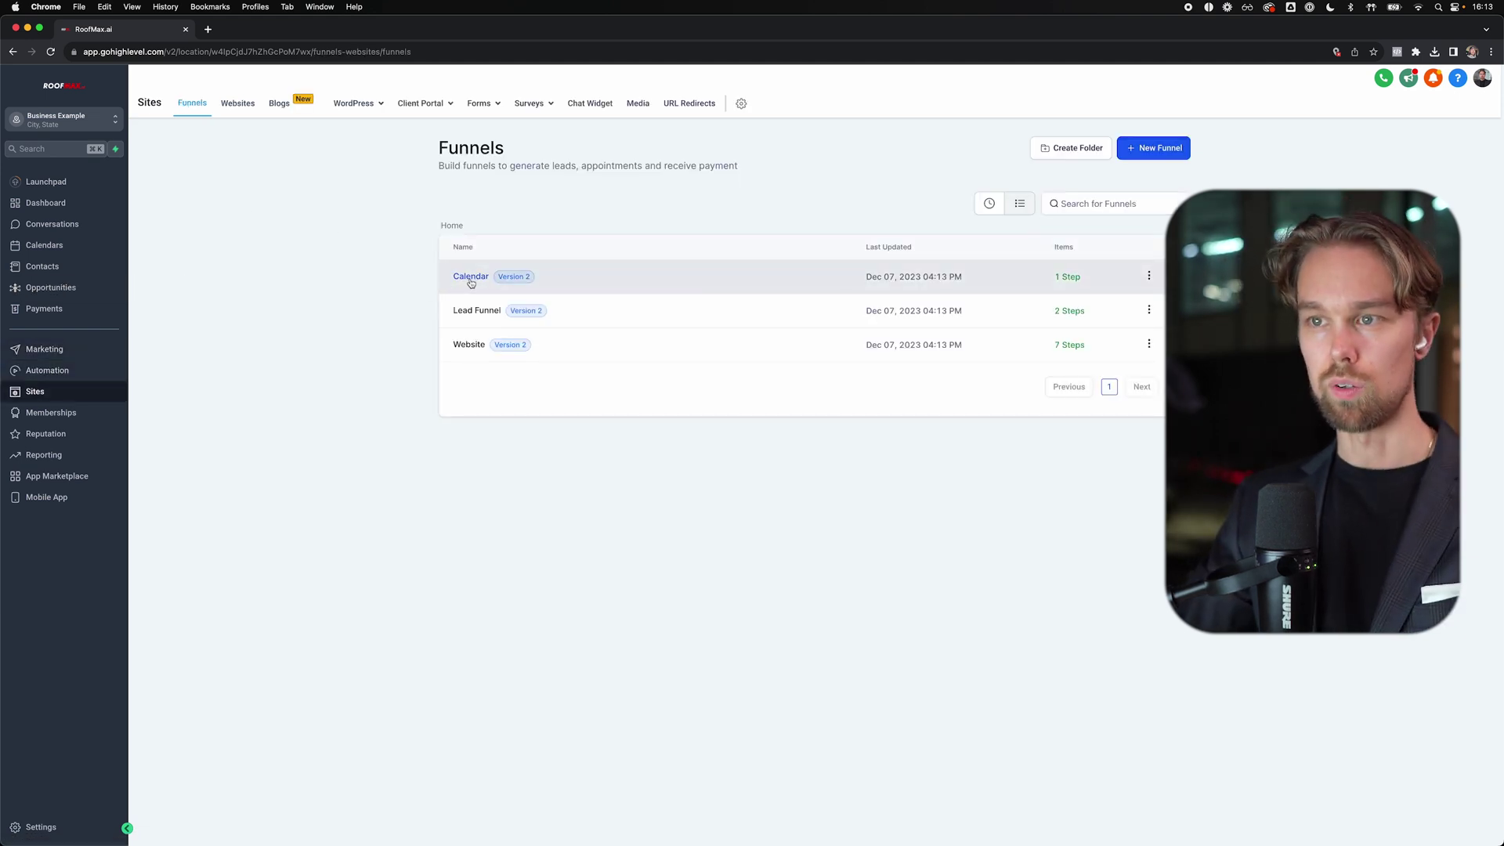
# - Open the Lead Funnel and preview its Optin quiz page in a new tab
pyautogui.click(476, 311)
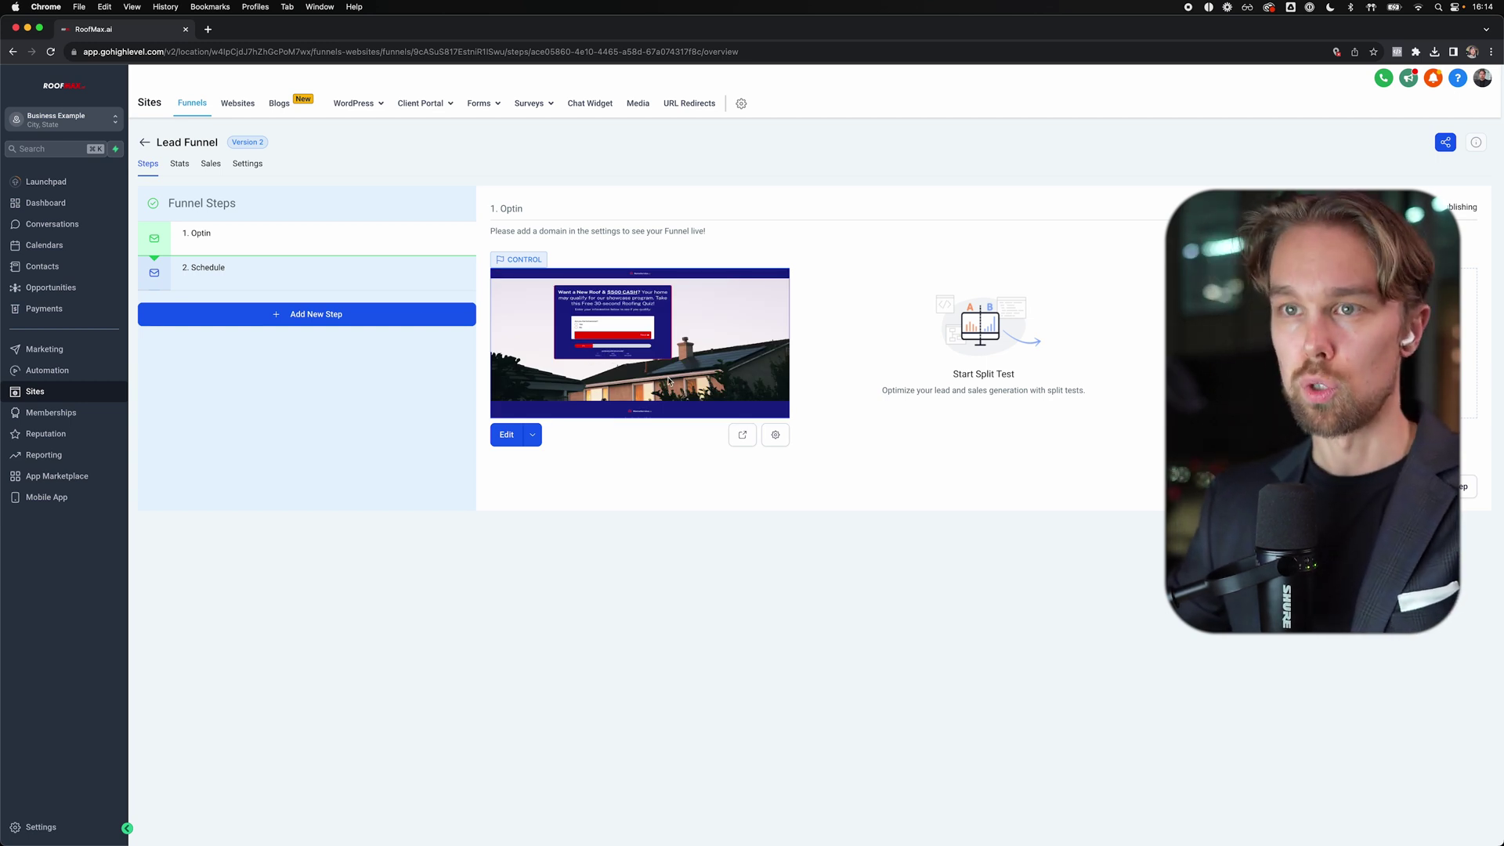
pyautogui.click(741, 437)
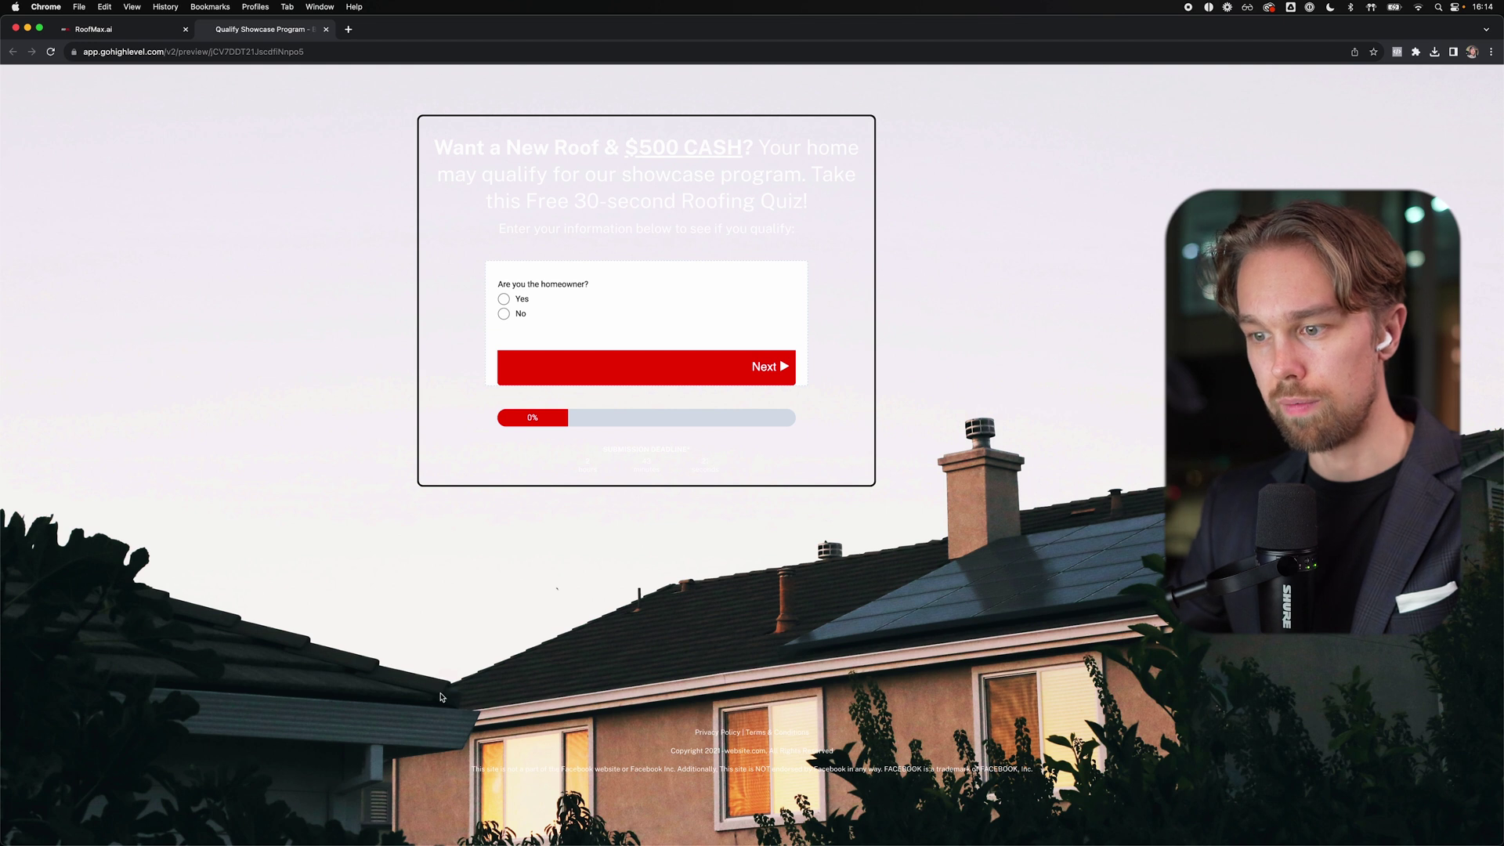
pyautogui.click(141, 33)
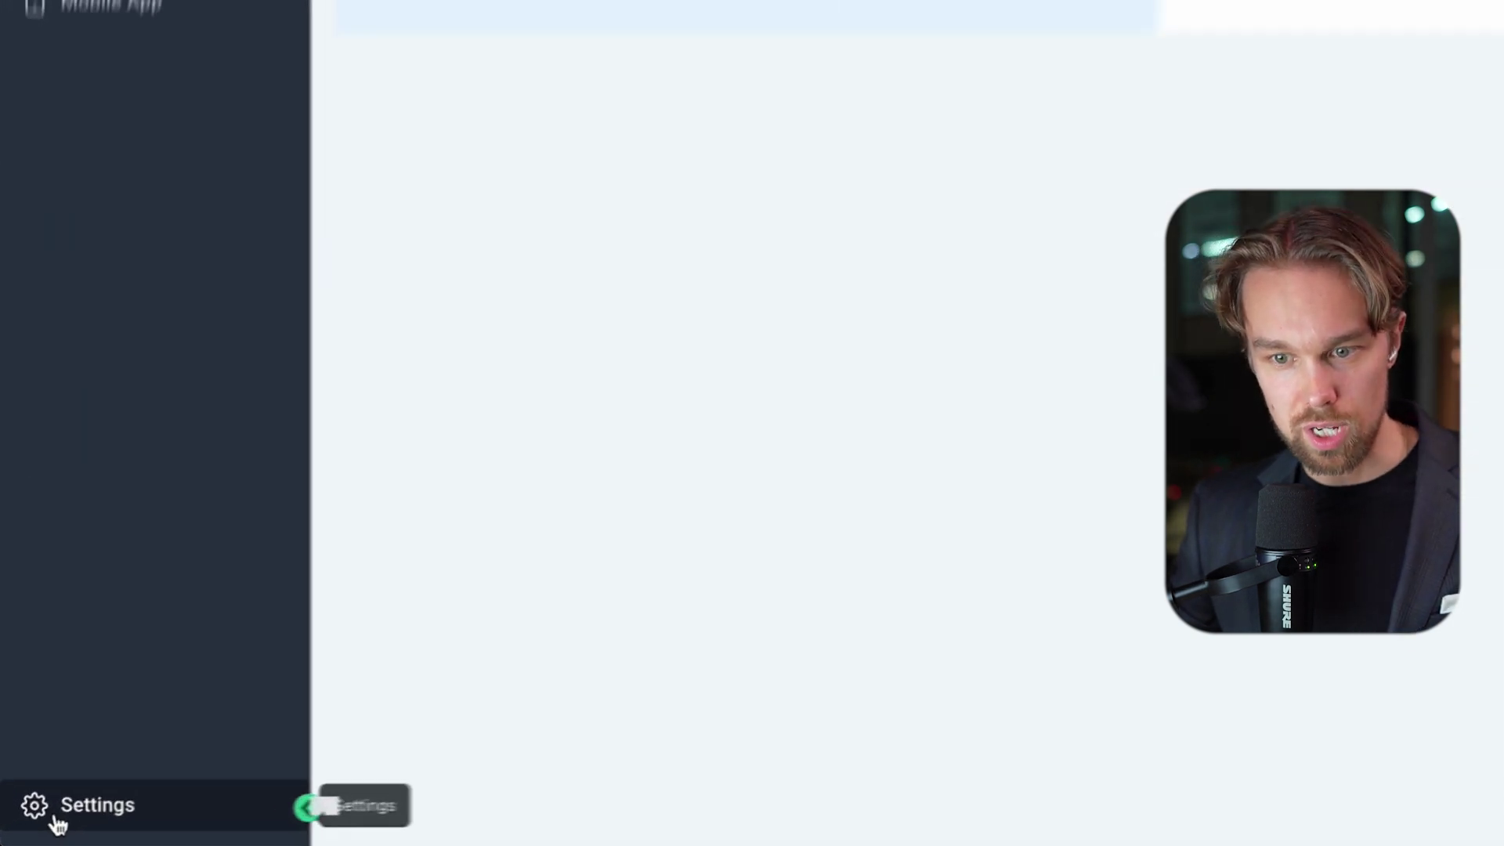
# - In Settings > Custom Values, save #000000 as Color 1, then go back to the Lead Funnel
pyautogui.click(59, 825)
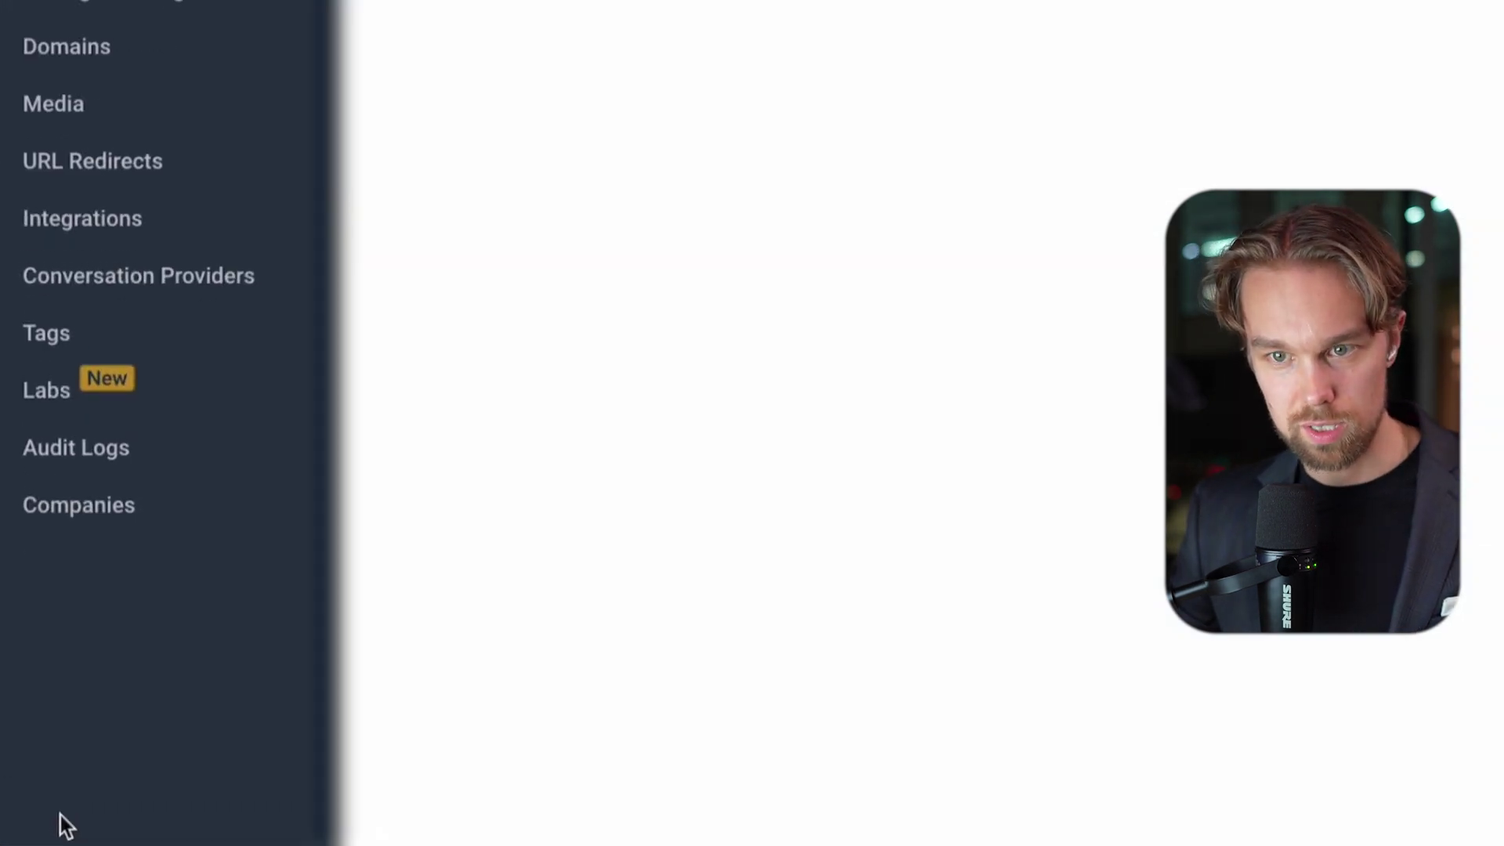
pyautogui.scroll(5, 31, 258)
pyautogui.click(107, 519)
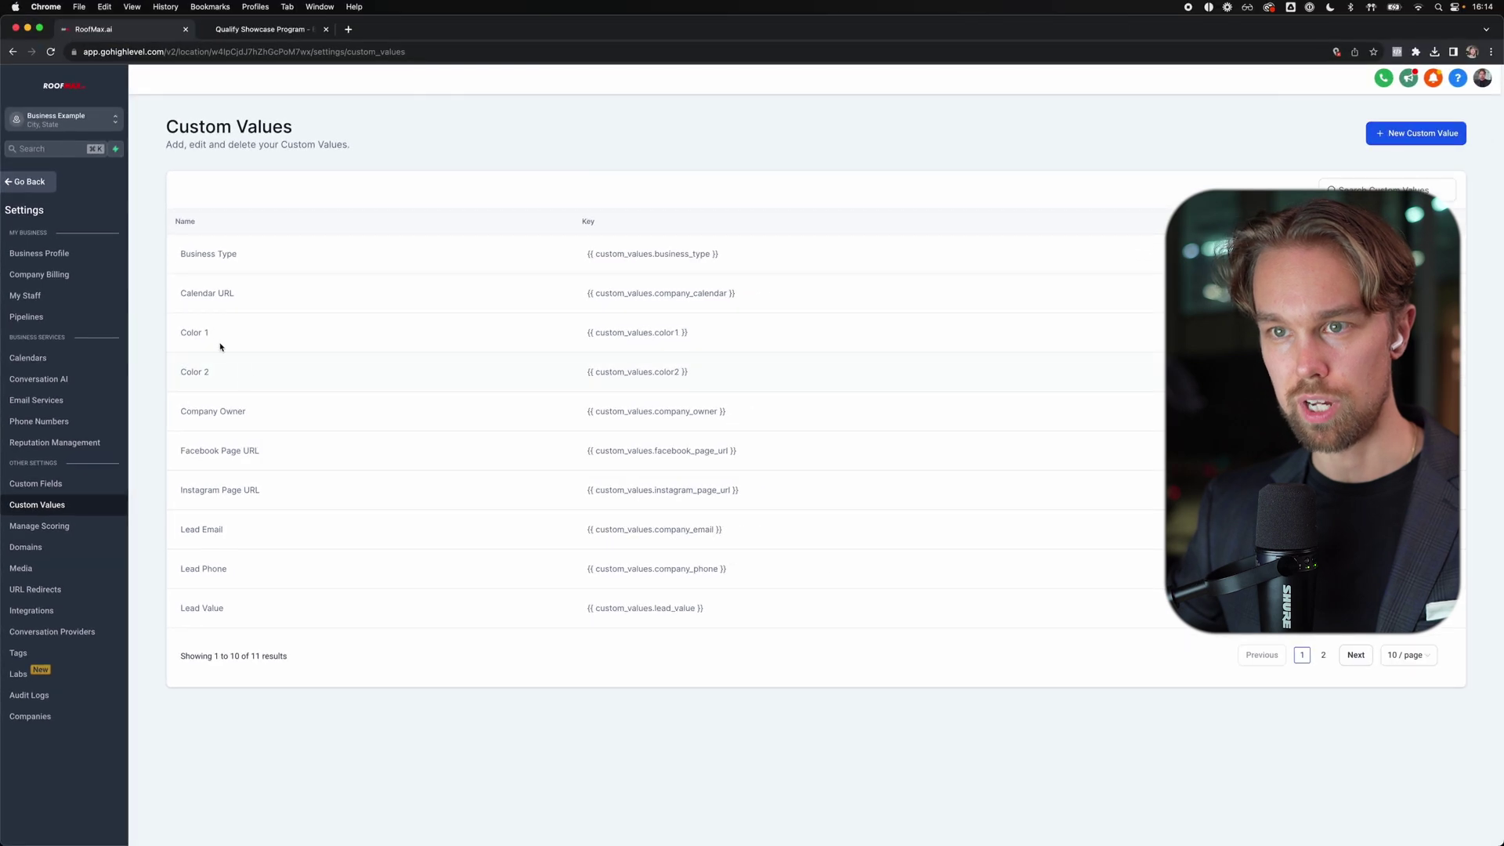
pyautogui.click(1409, 332)
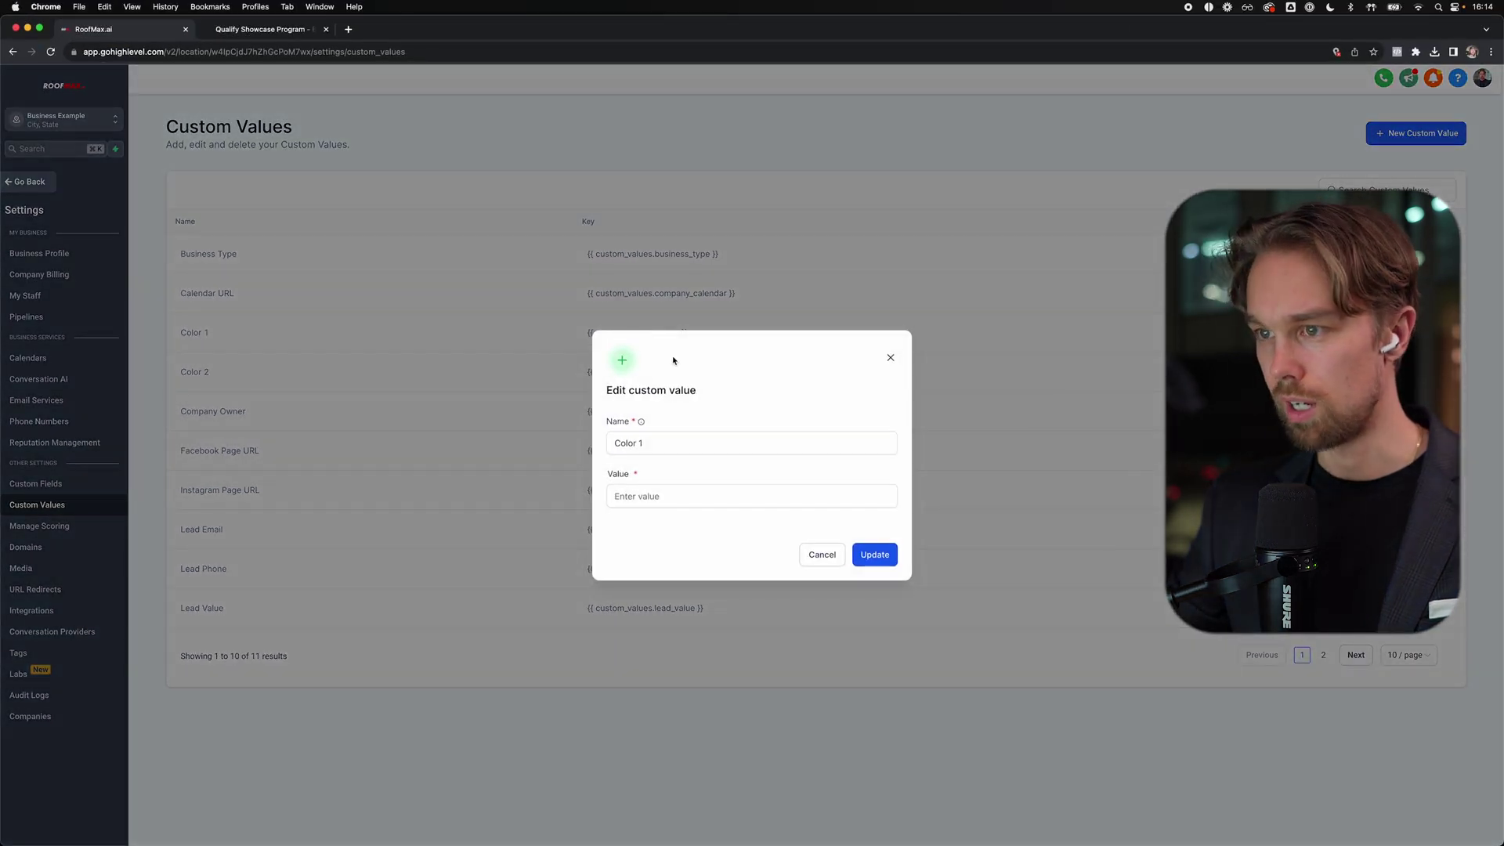
pyautogui.click(652, 496)
pyautogui.write('#000000')
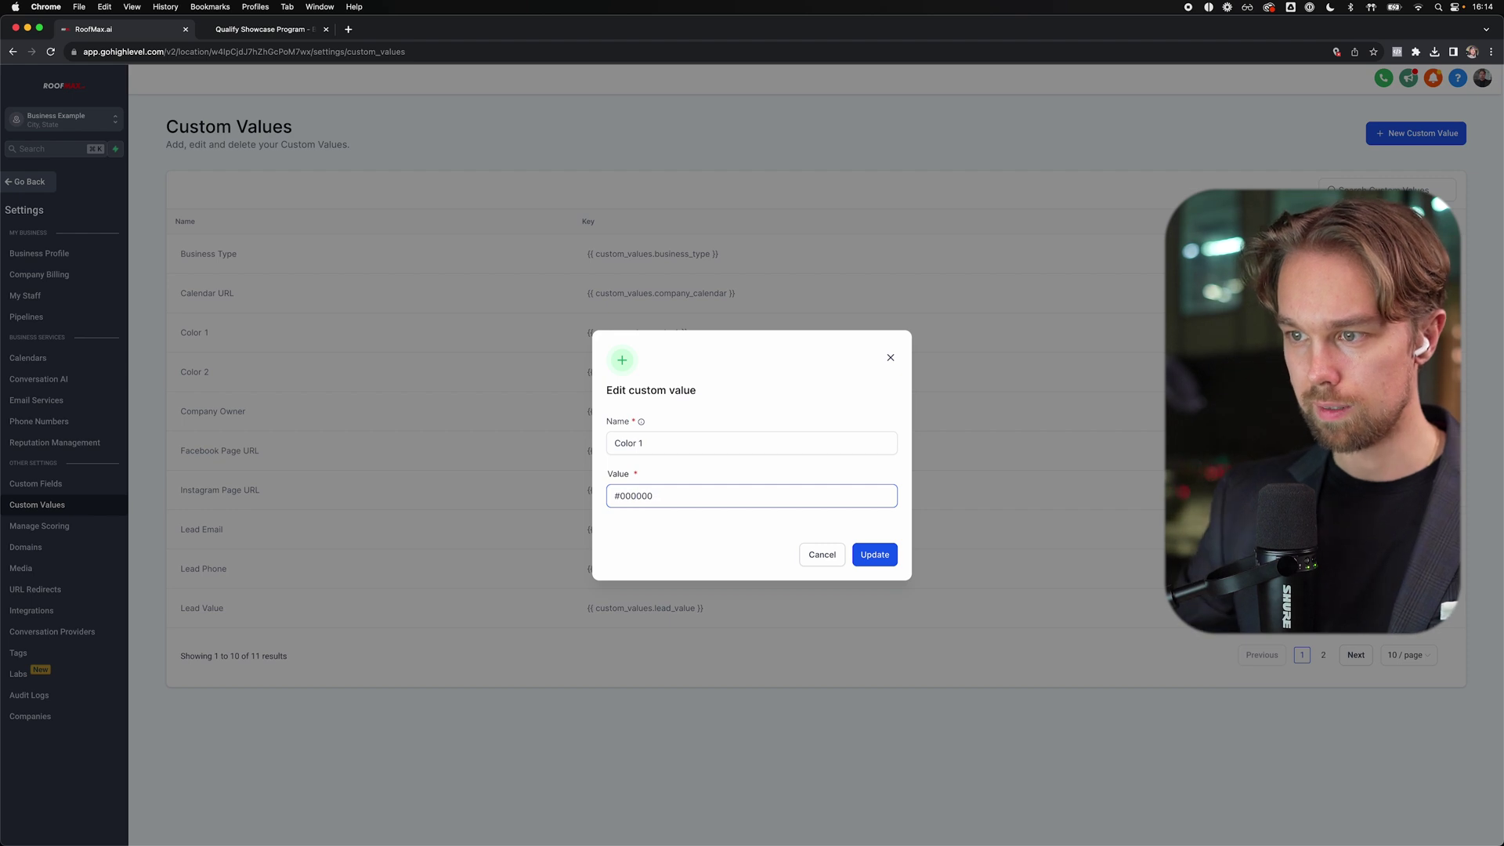
pyautogui.click(875, 555)
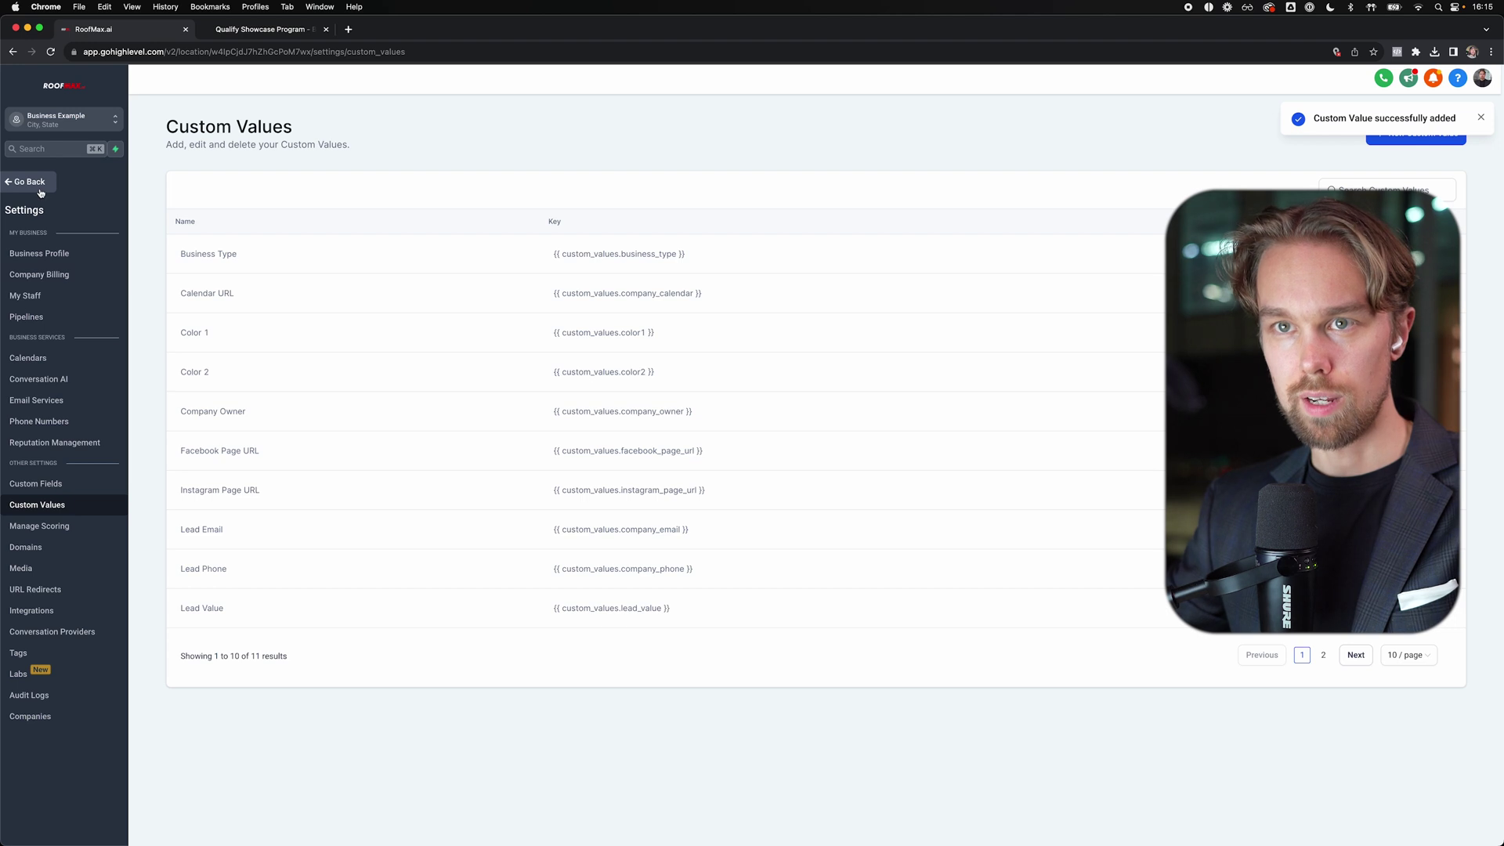
pyautogui.click(40, 190)
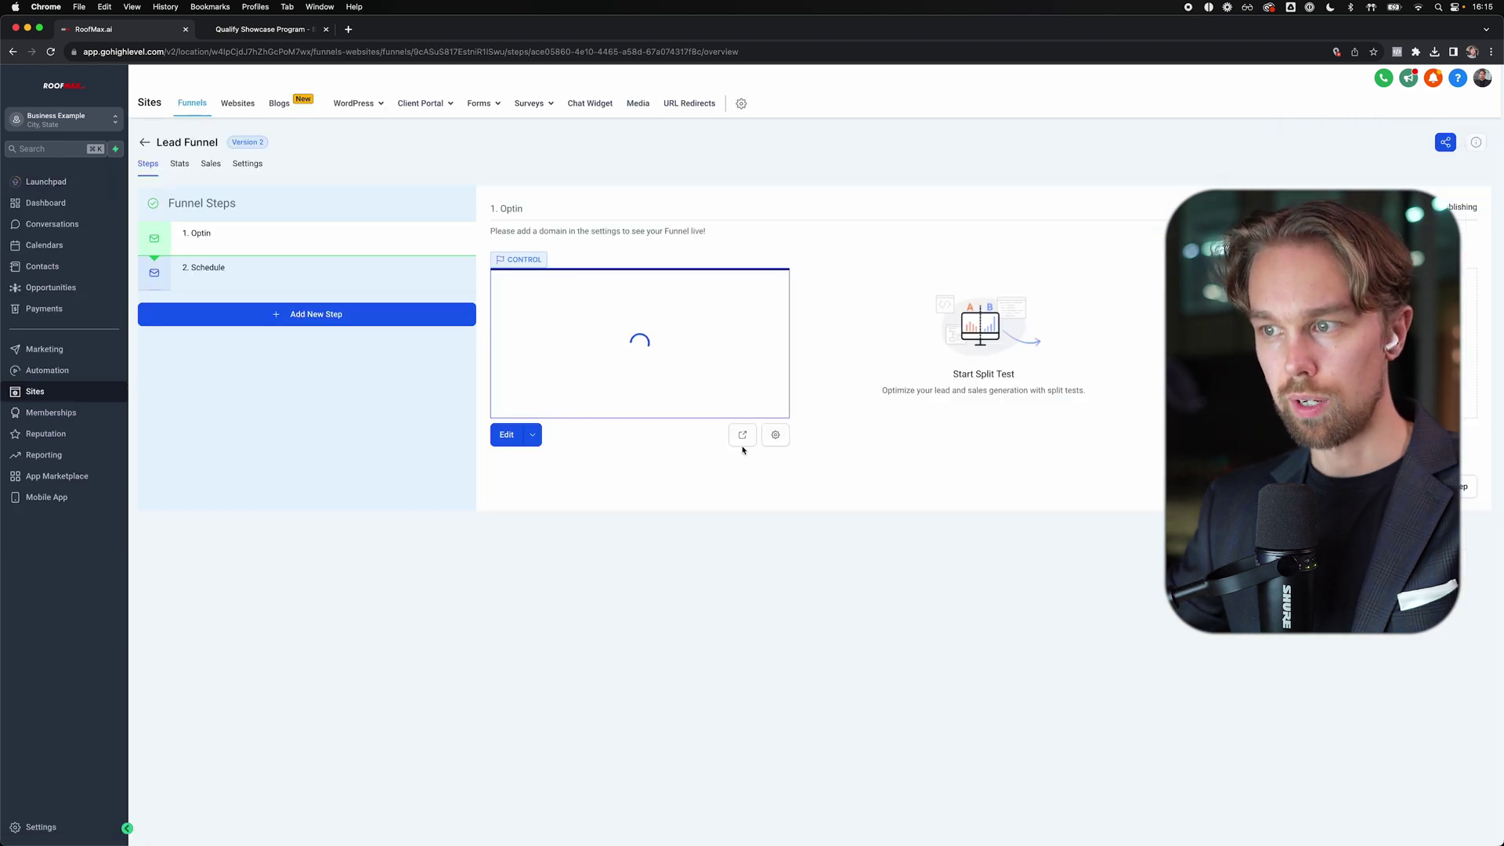
# - Preview the Optin page enlarged and highlight the $500 CASH showcase headline and quiz wording
pyautogui.click(741, 438)
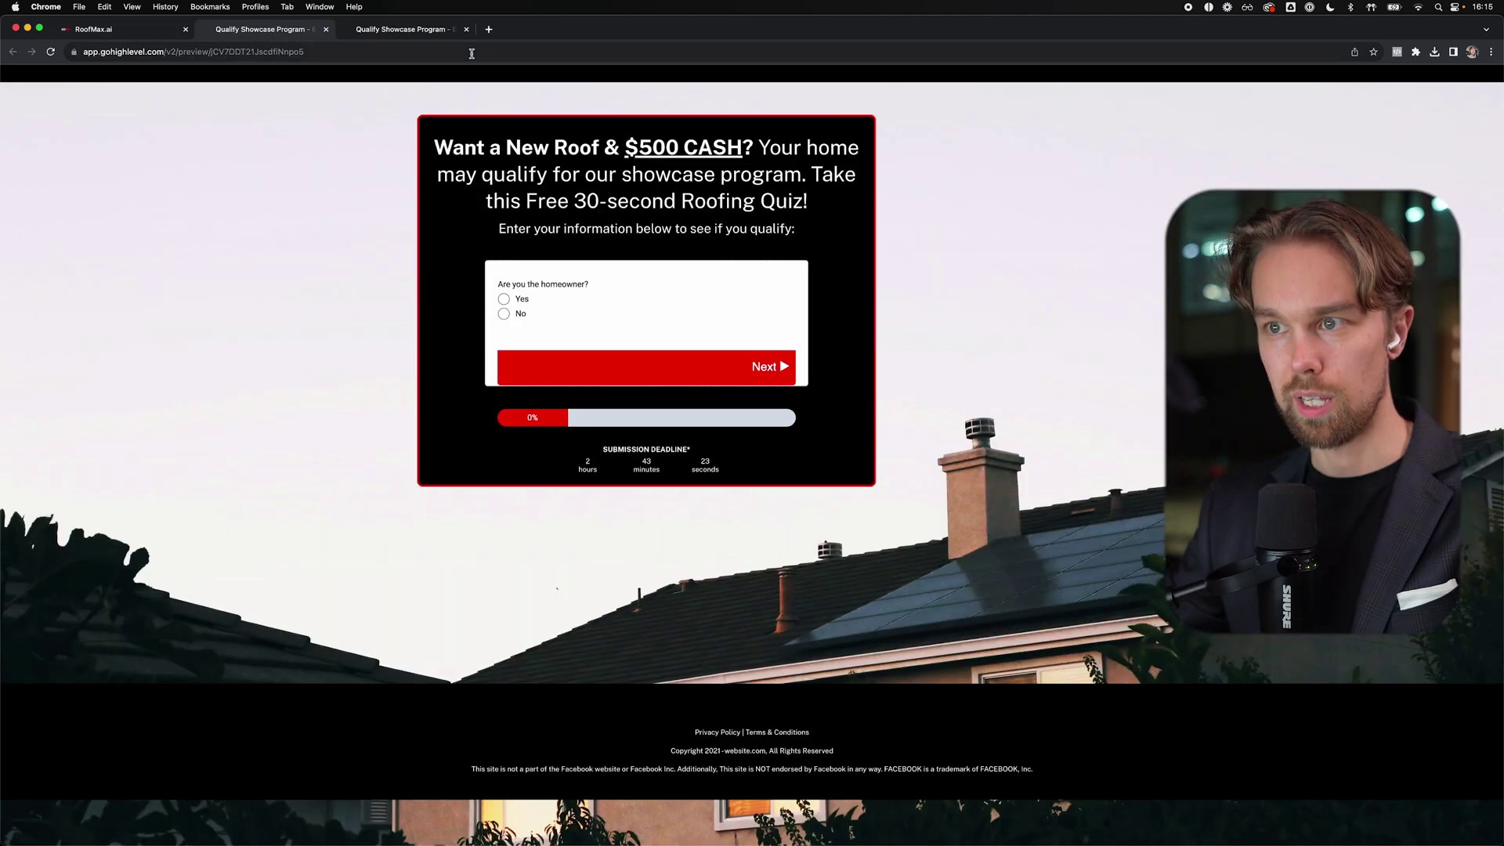
pyautogui.press('super+equal')
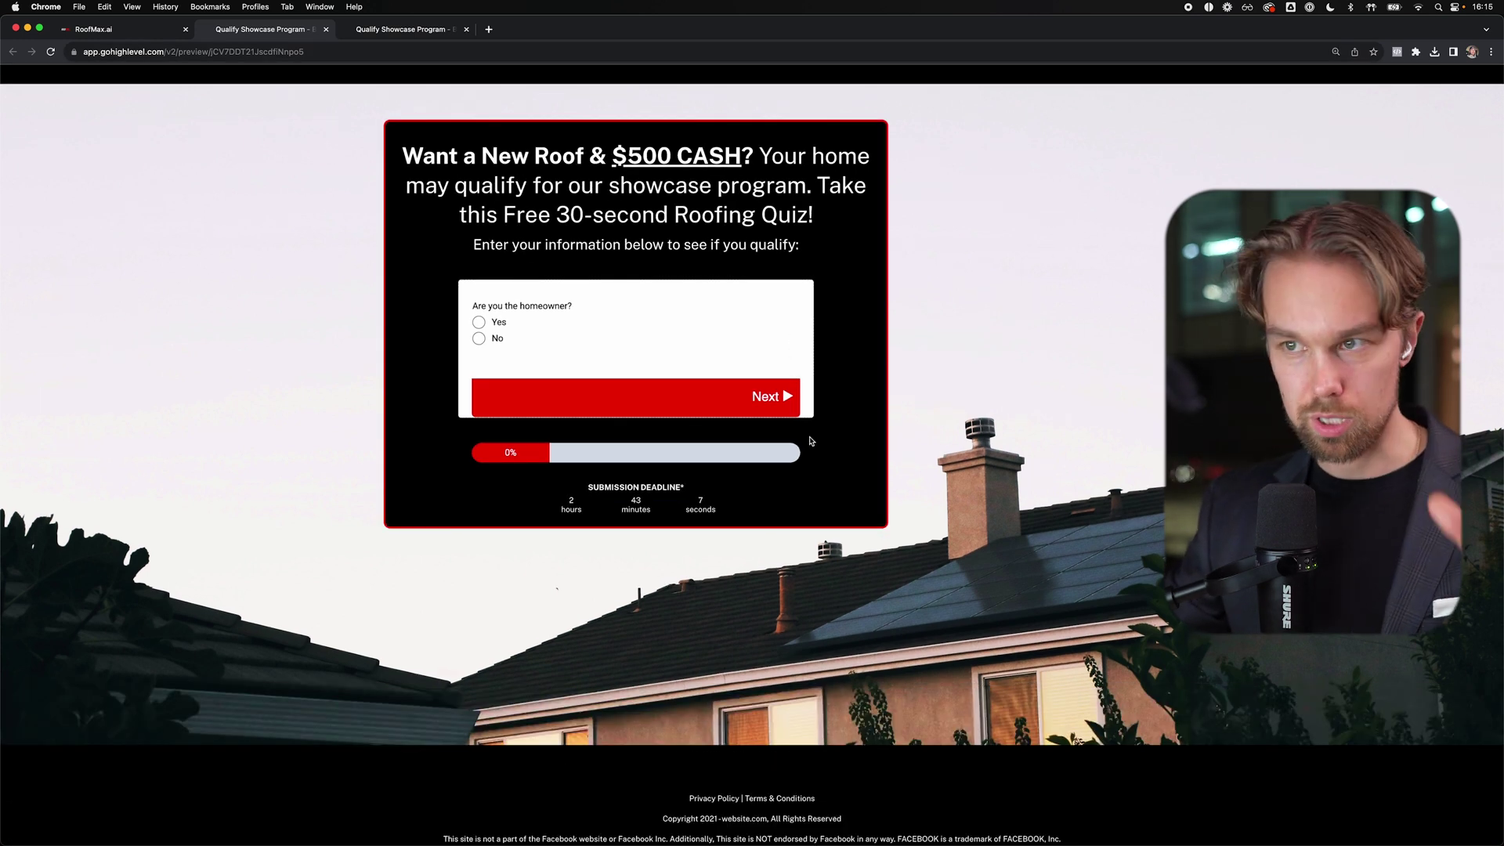
pyautogui.moveTo(479, 156); pyautogui.dragTo(635, 156)
pyautogui.moveTo(671, 156); pyautogui.dragTo(839, 155)
pyautogui.moveTo(468, 185); pyautogui.dragTo(580, 185)
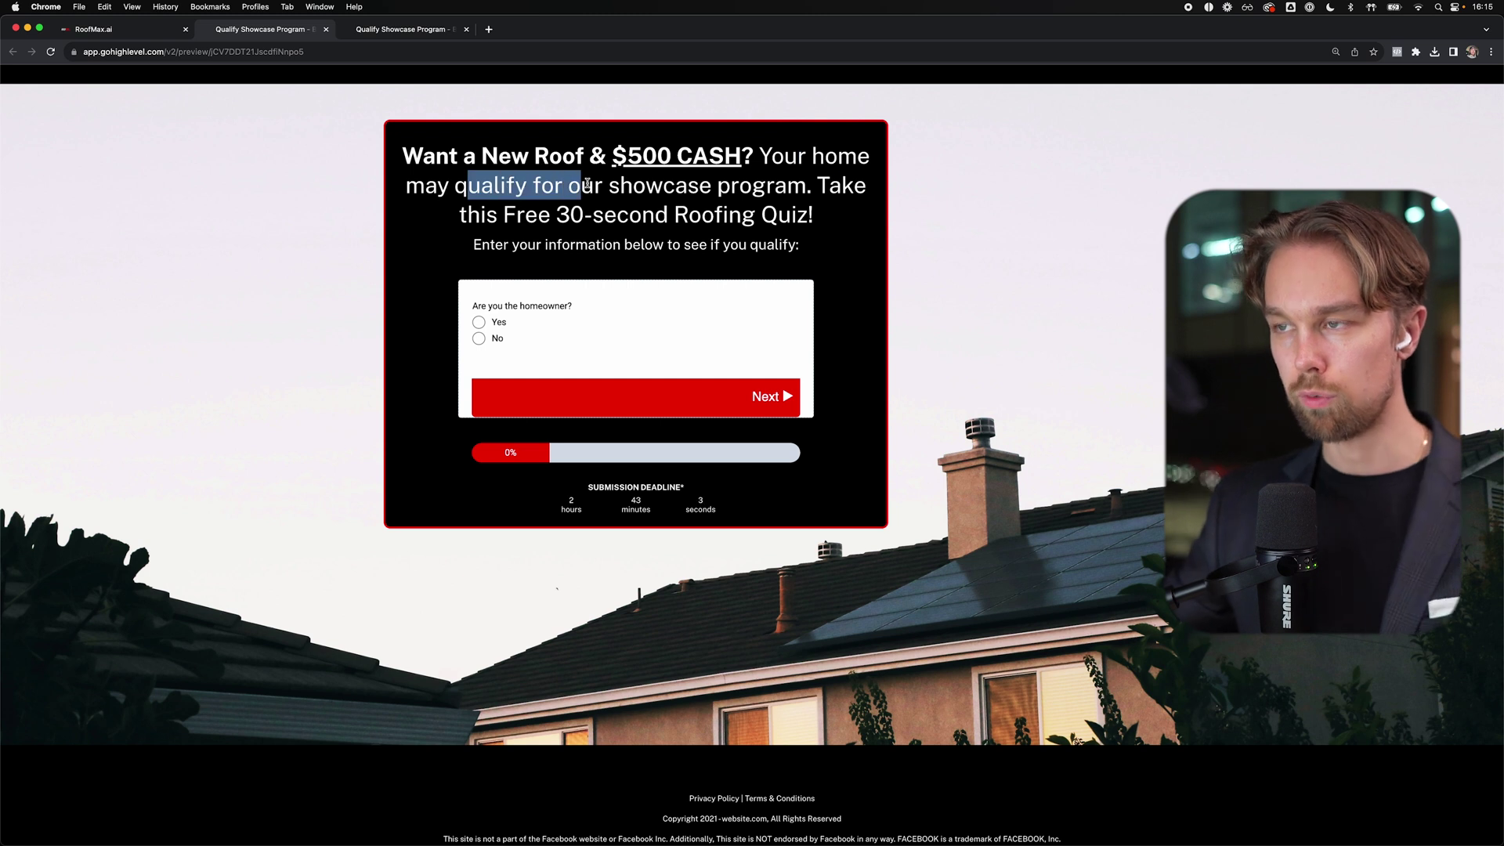
pyautogui.moveTo(481, 215); pyautogui.dragTo(600, 236)
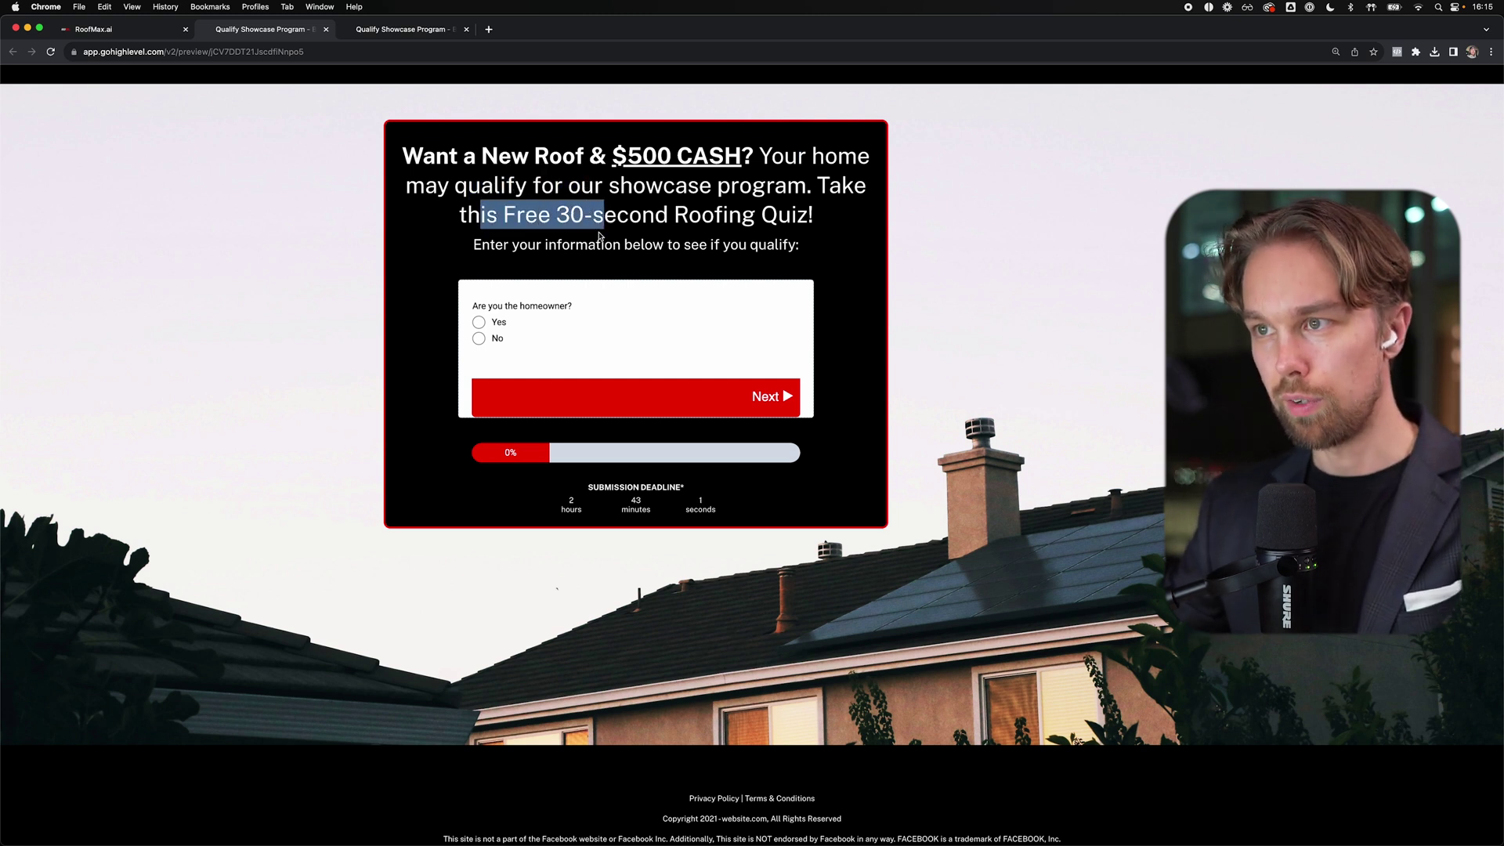
pyautogui.moveTo(506, 244); pyautogui.dragTo(750, 245)
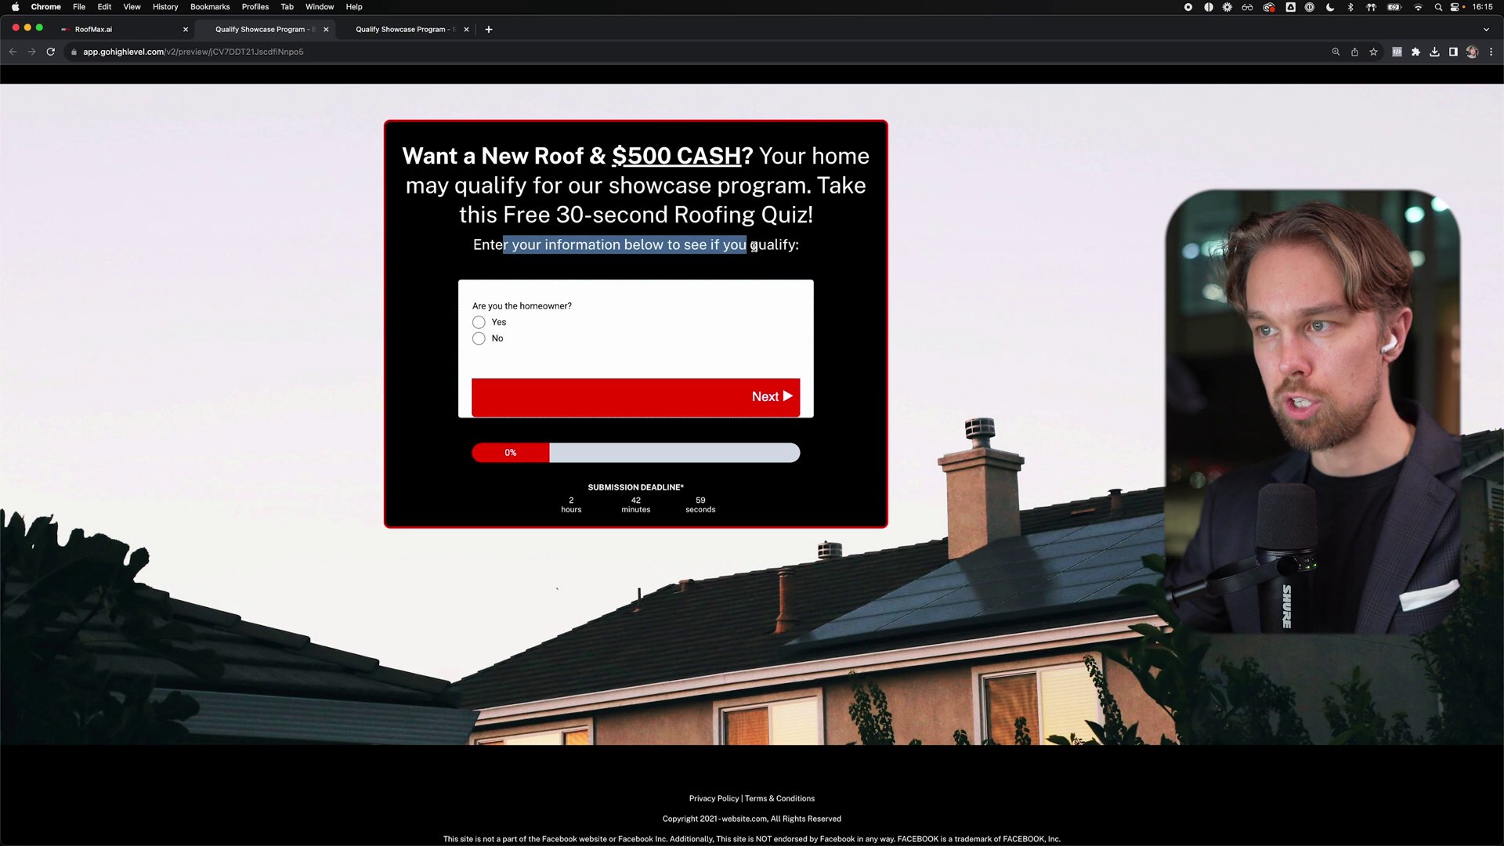
pyautogui.click(744, 247)
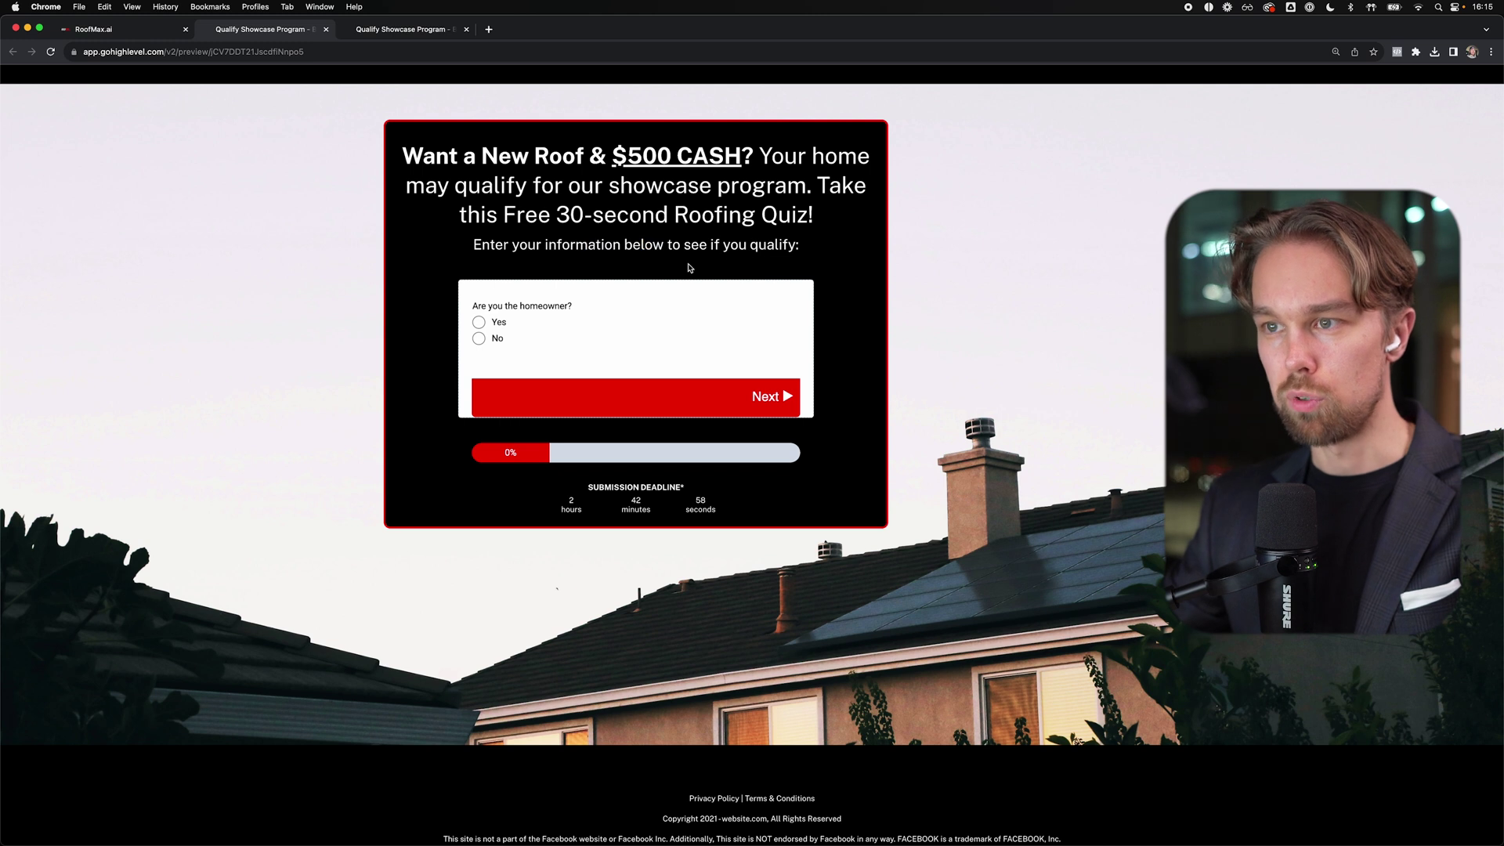
# - Answer the homeowner, square-feet and 'In the next 30 days' questions and enter postal code 11223
pyautogui.click(479, 324)
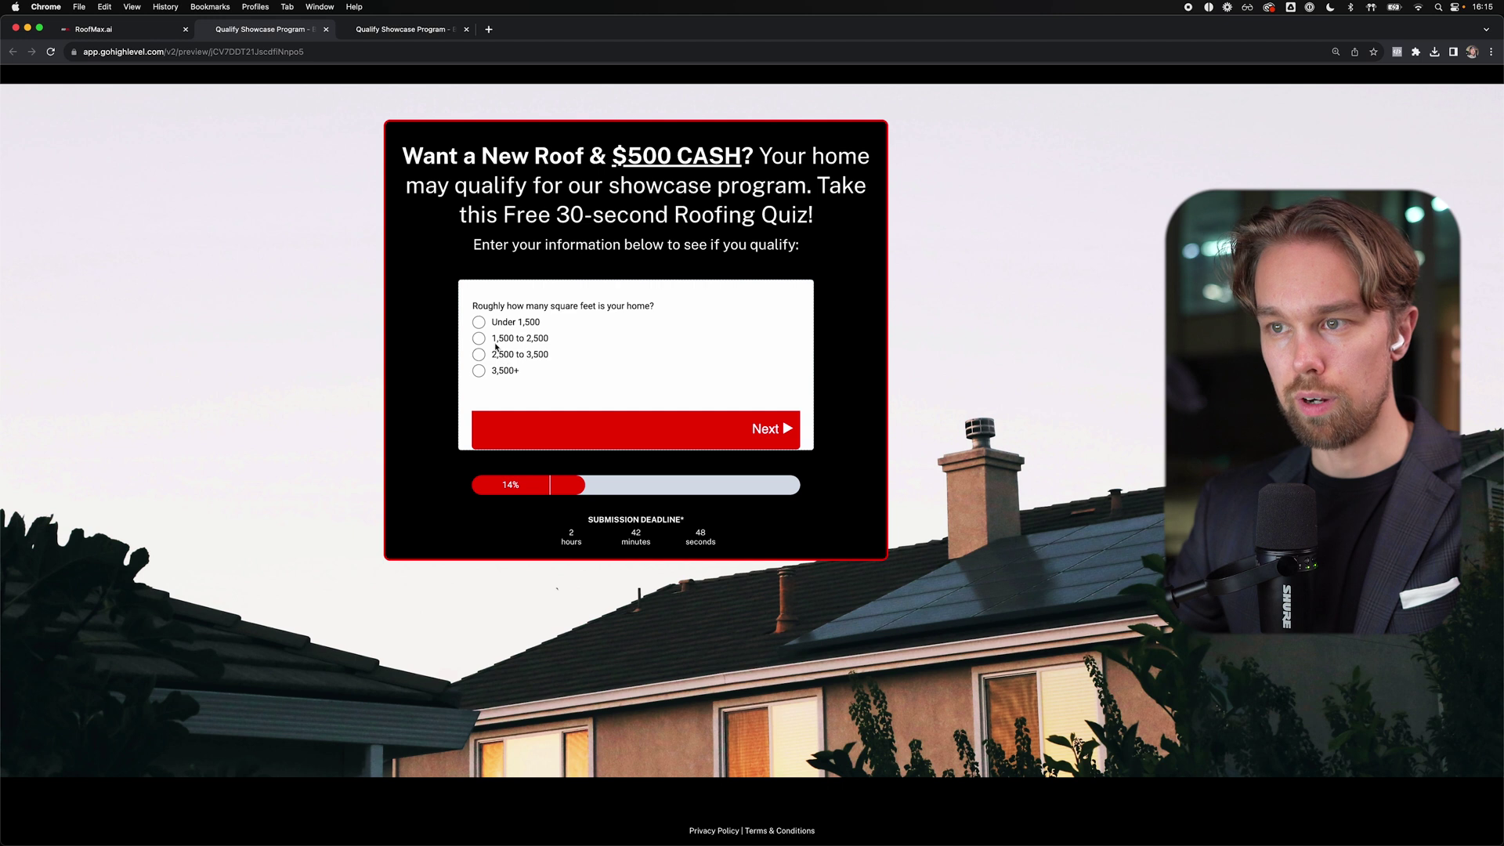
pyautogui.click(496, 345)
pyautogui.moveTo(524, 307); pyautogui.dragTo(626, 316)
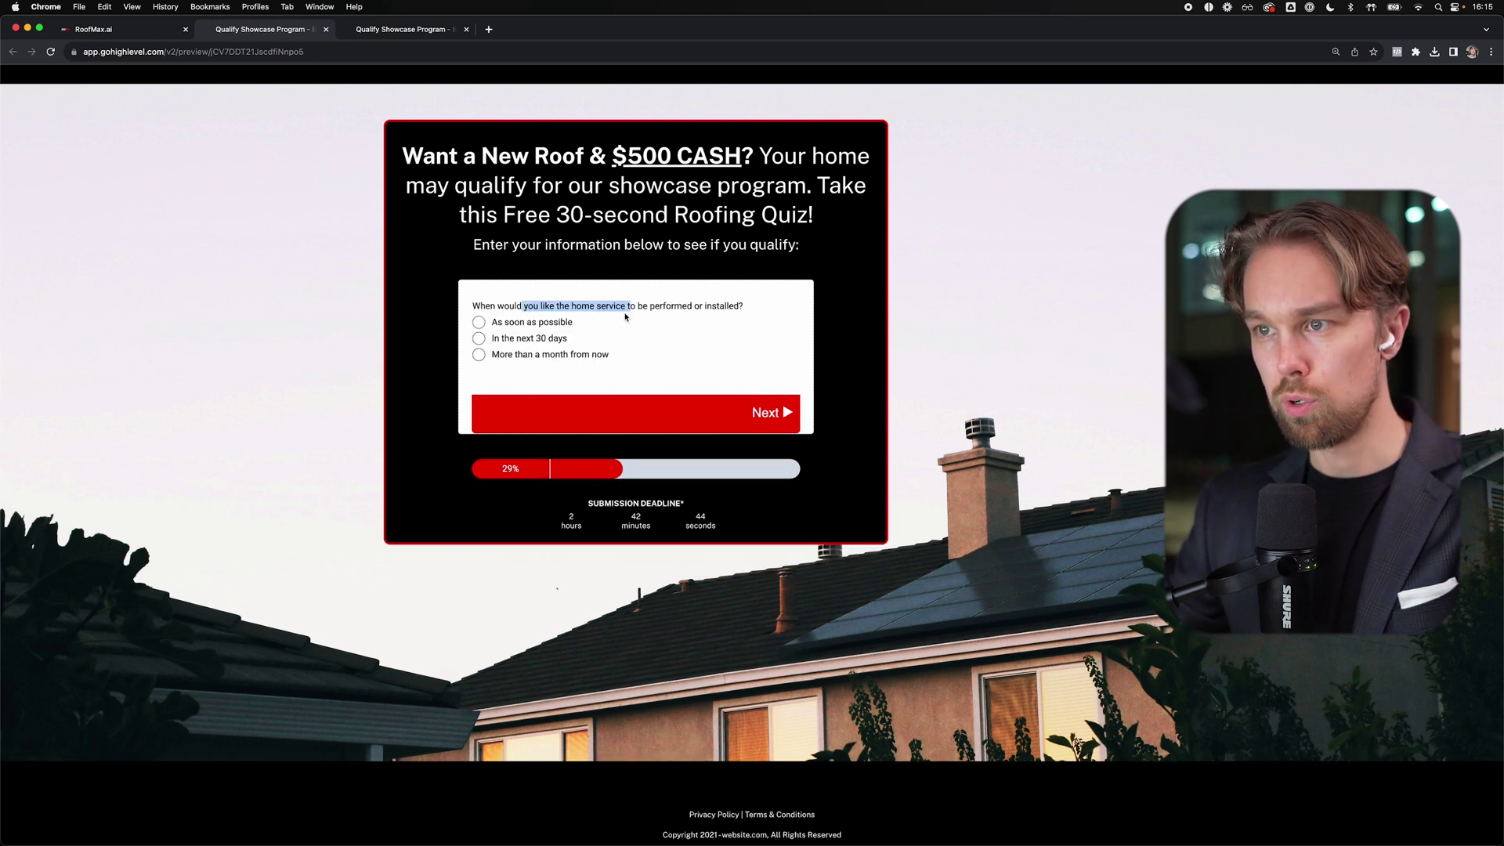
pyautogui.click(702, 308)
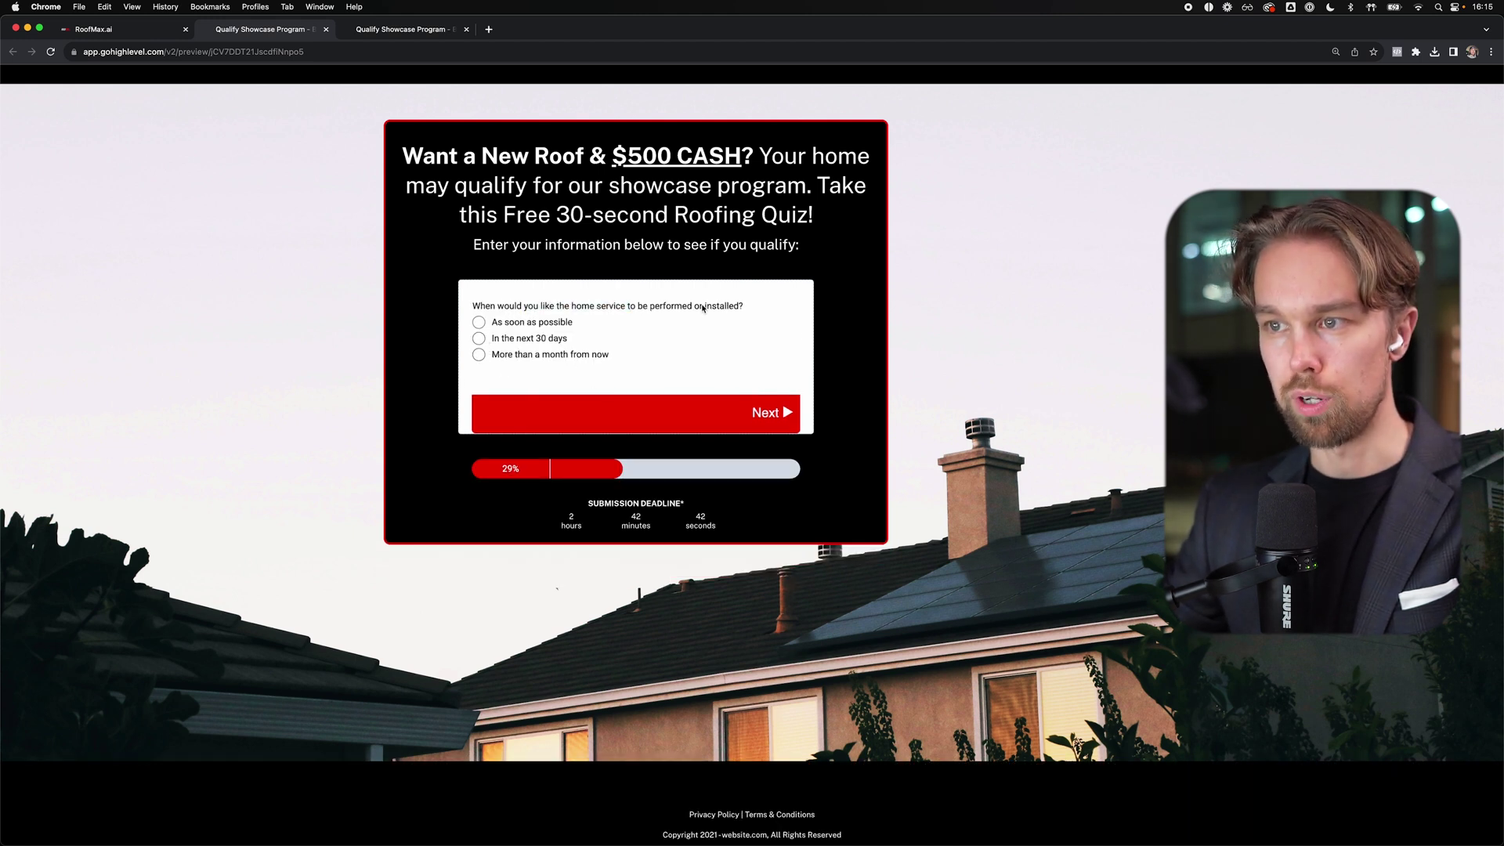
pyautogui.click(530, 340)
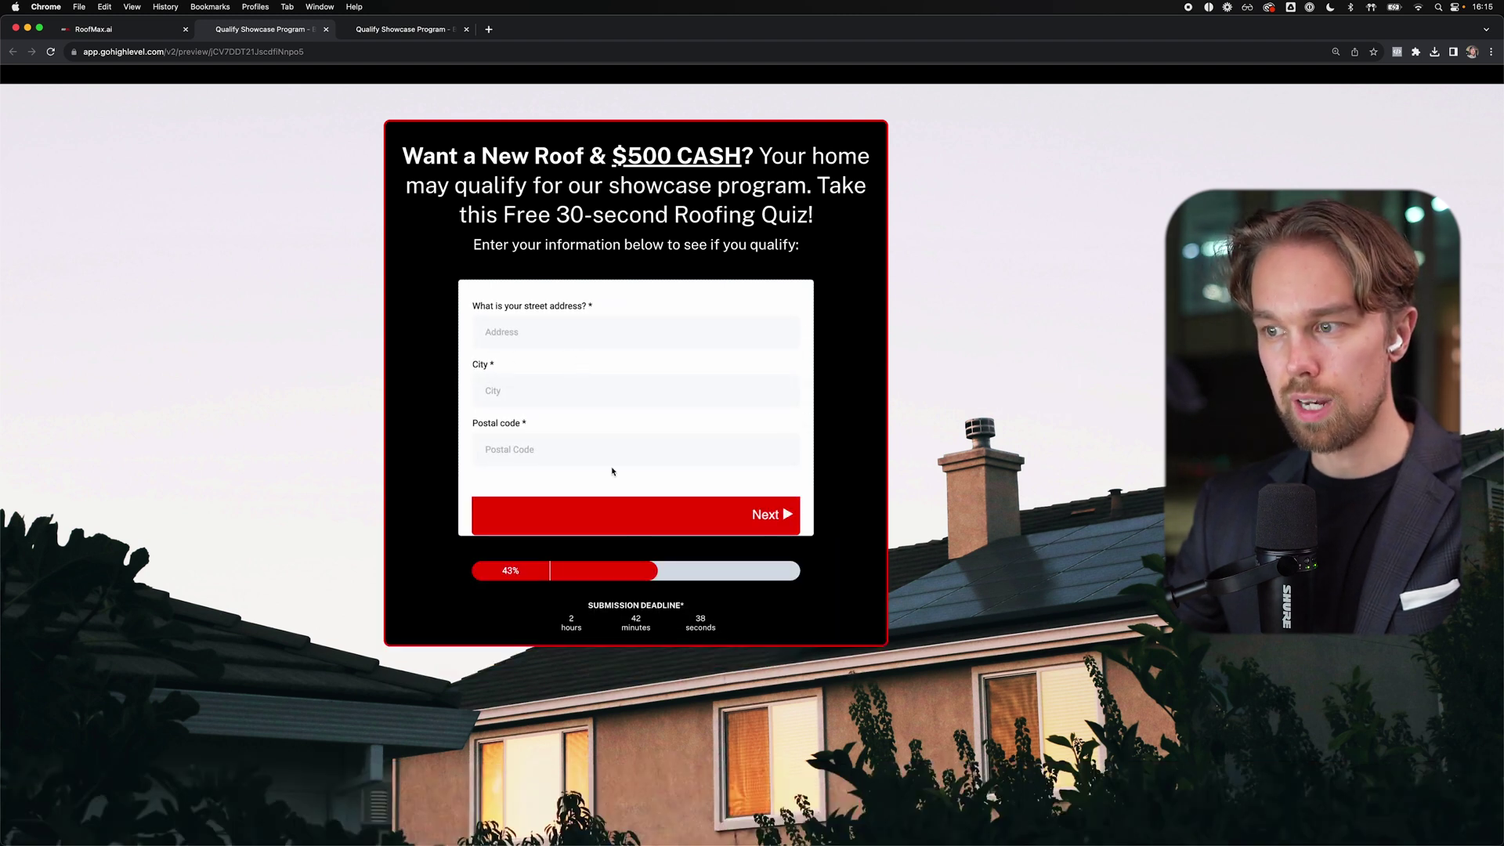
pyautogui.press('Tab')
pyautogui.press('Tab')
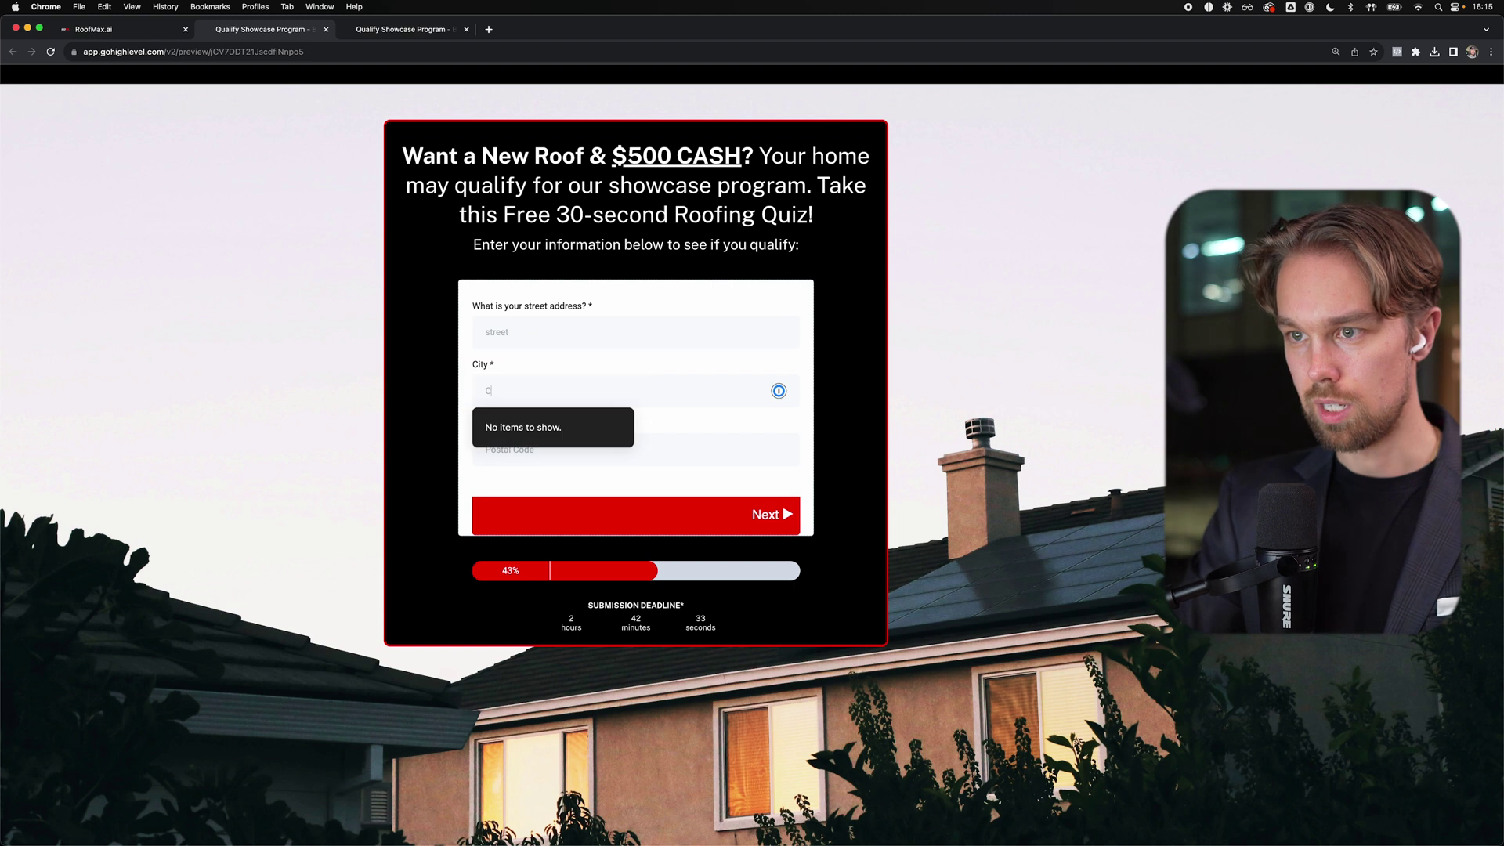
pyautogui.press('Tab')
pyautogui.write('11223')
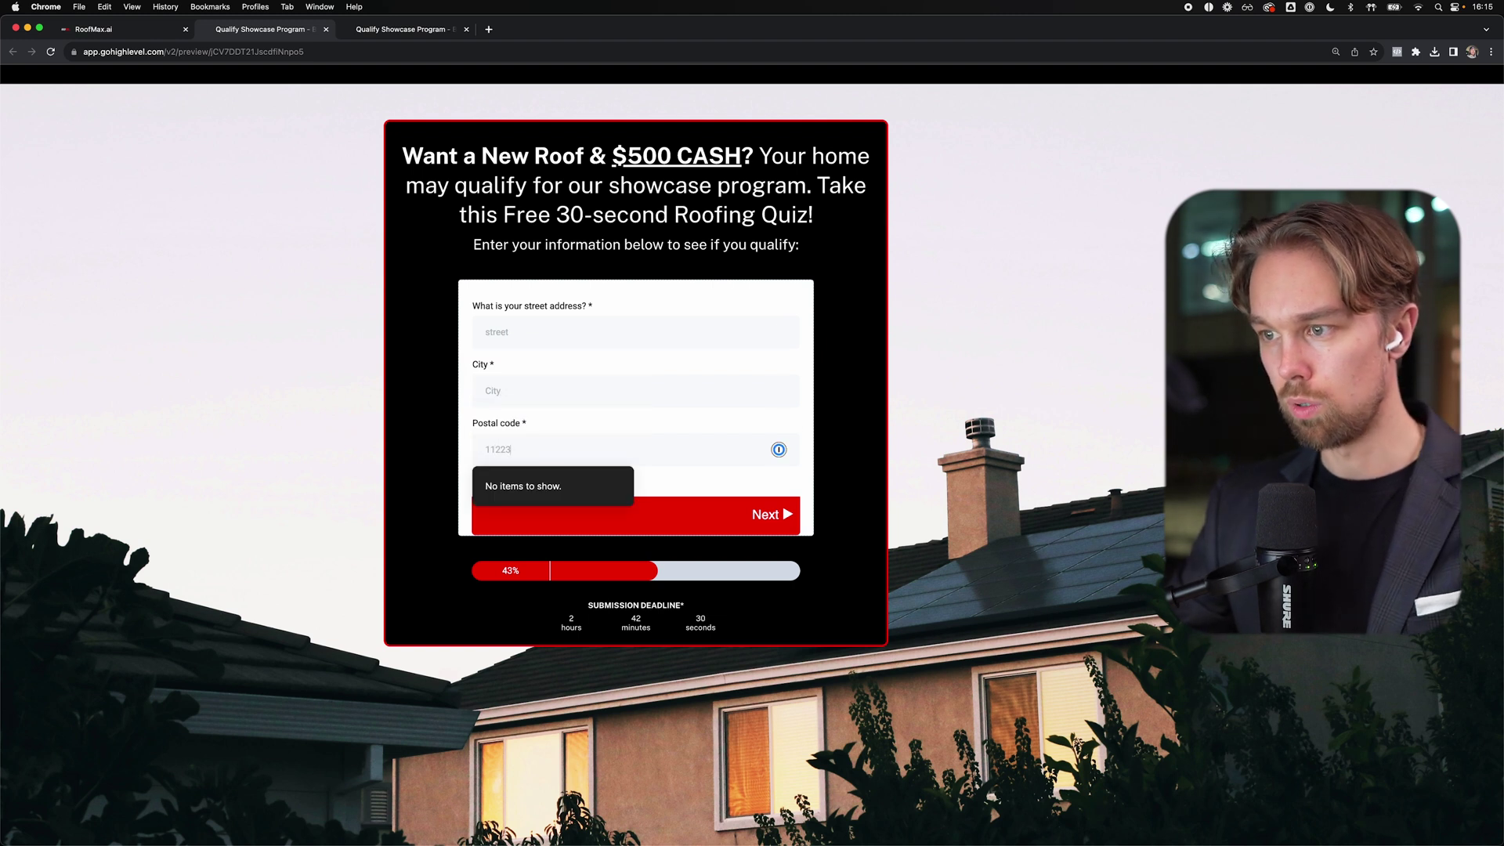
# - Advance past the address, name and email steps, submit the quiz, then open the Schedule step
pyautogui.click(791, 509)
pyautogui.click(713, 454)
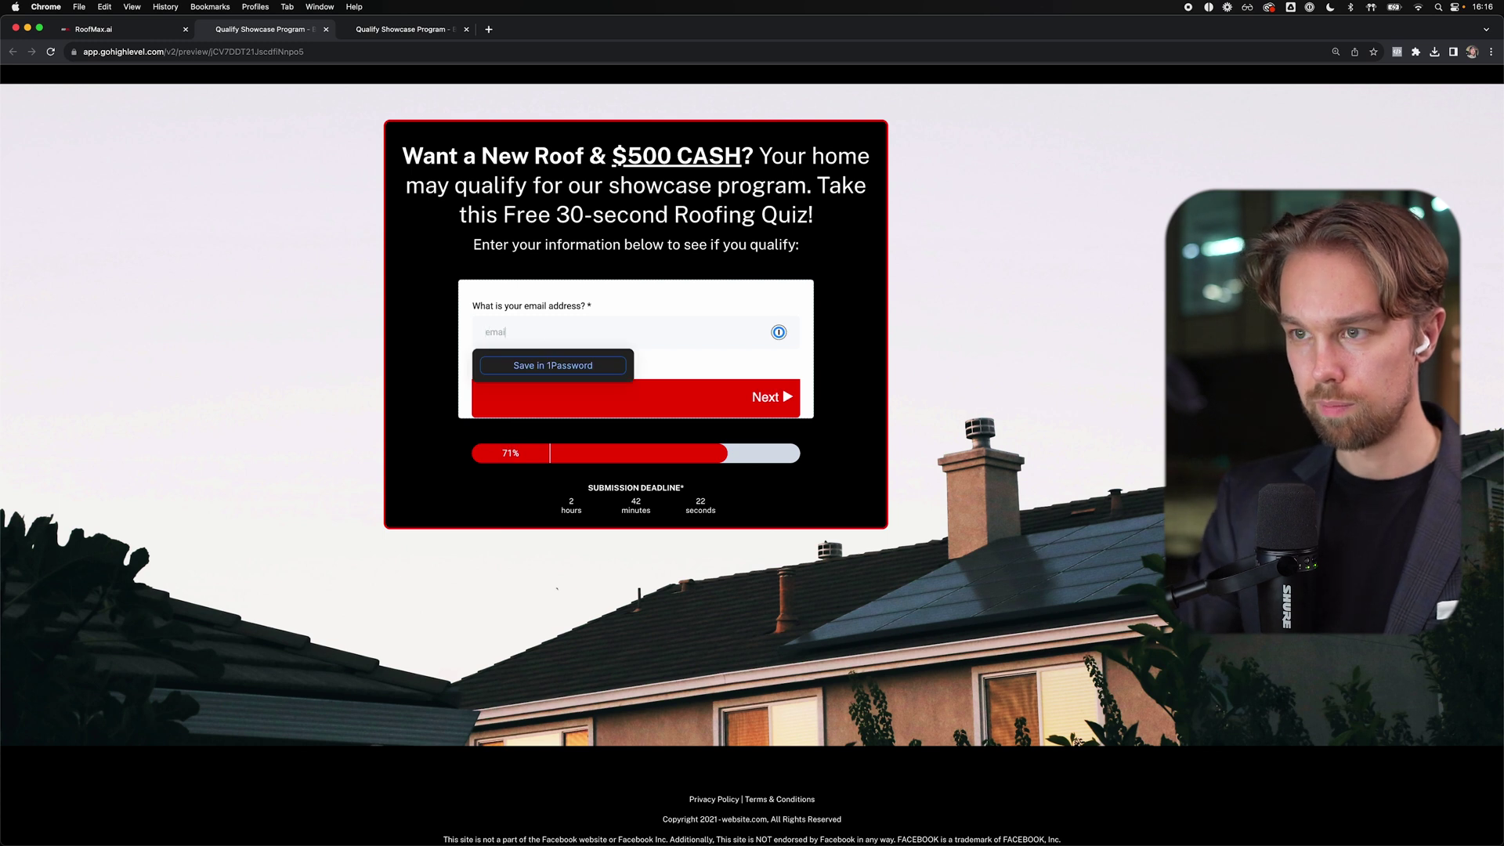
pyautogui.press('Return')
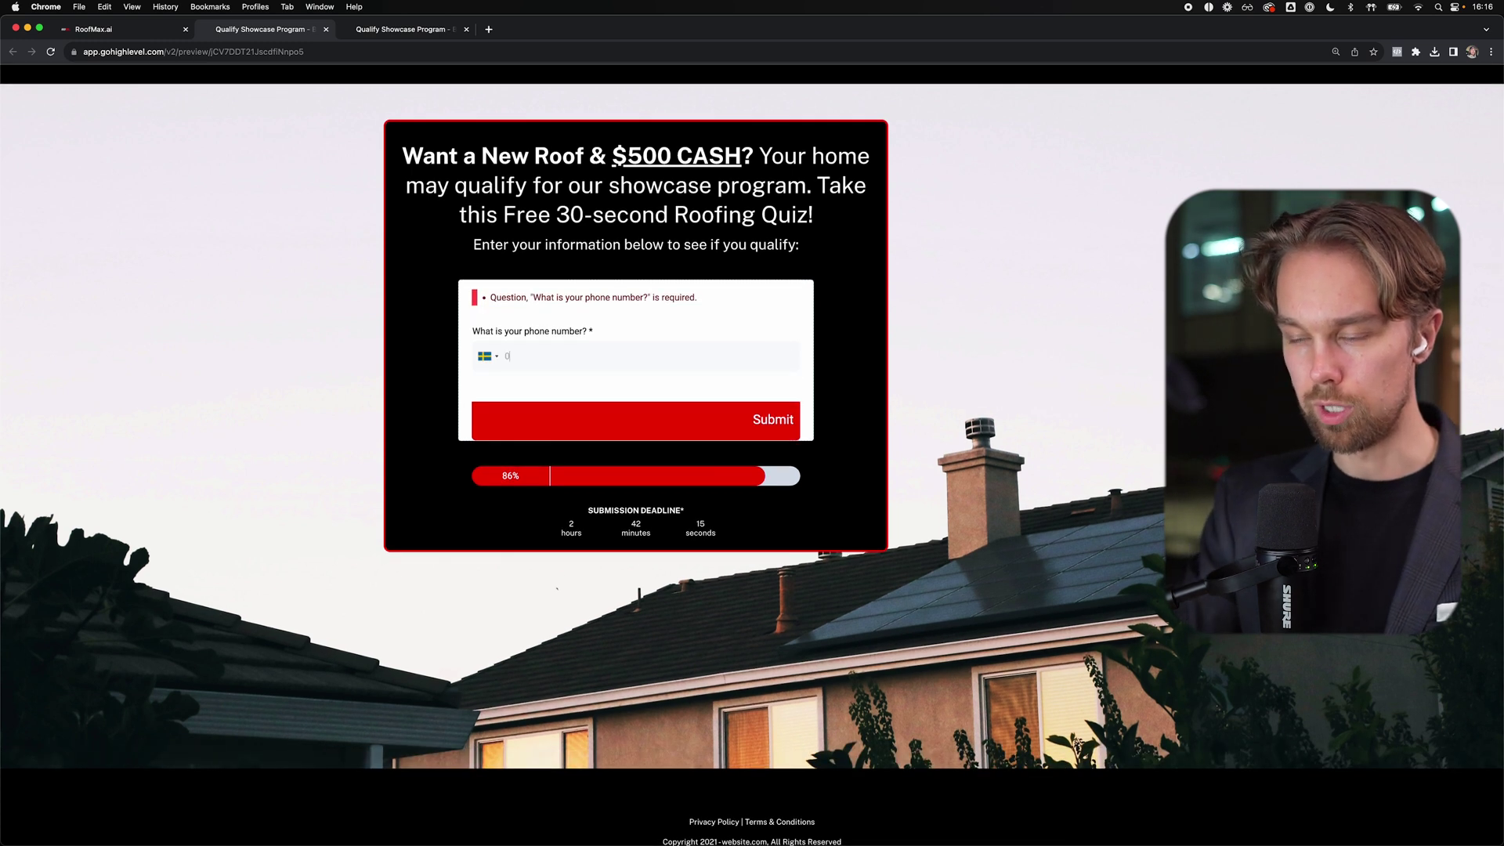
pyautogui.click(782, 423)
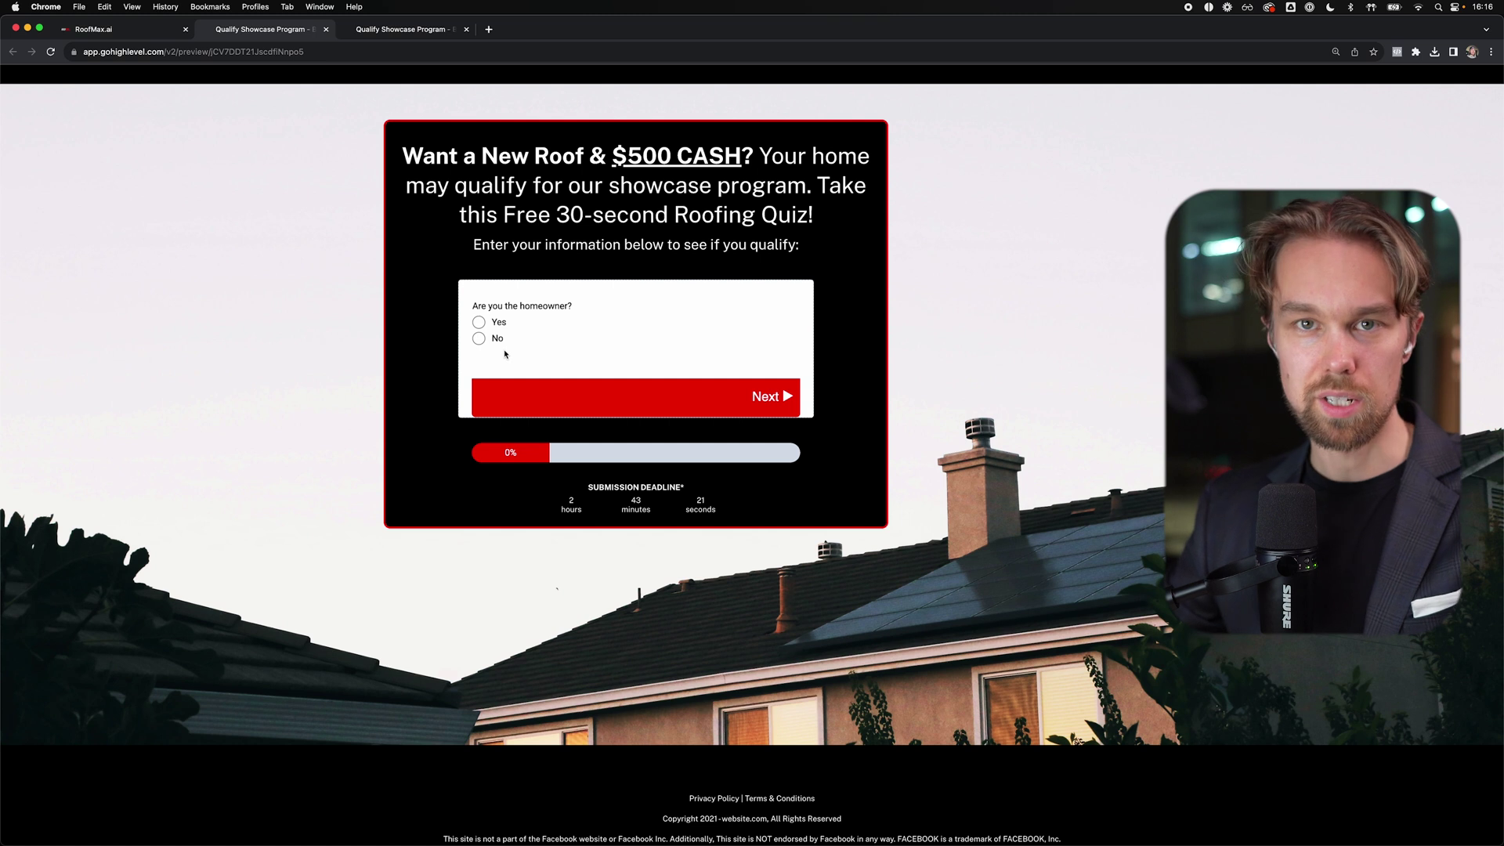
pyautogui.click(326, 30)
pyautogui.click(235, 284)
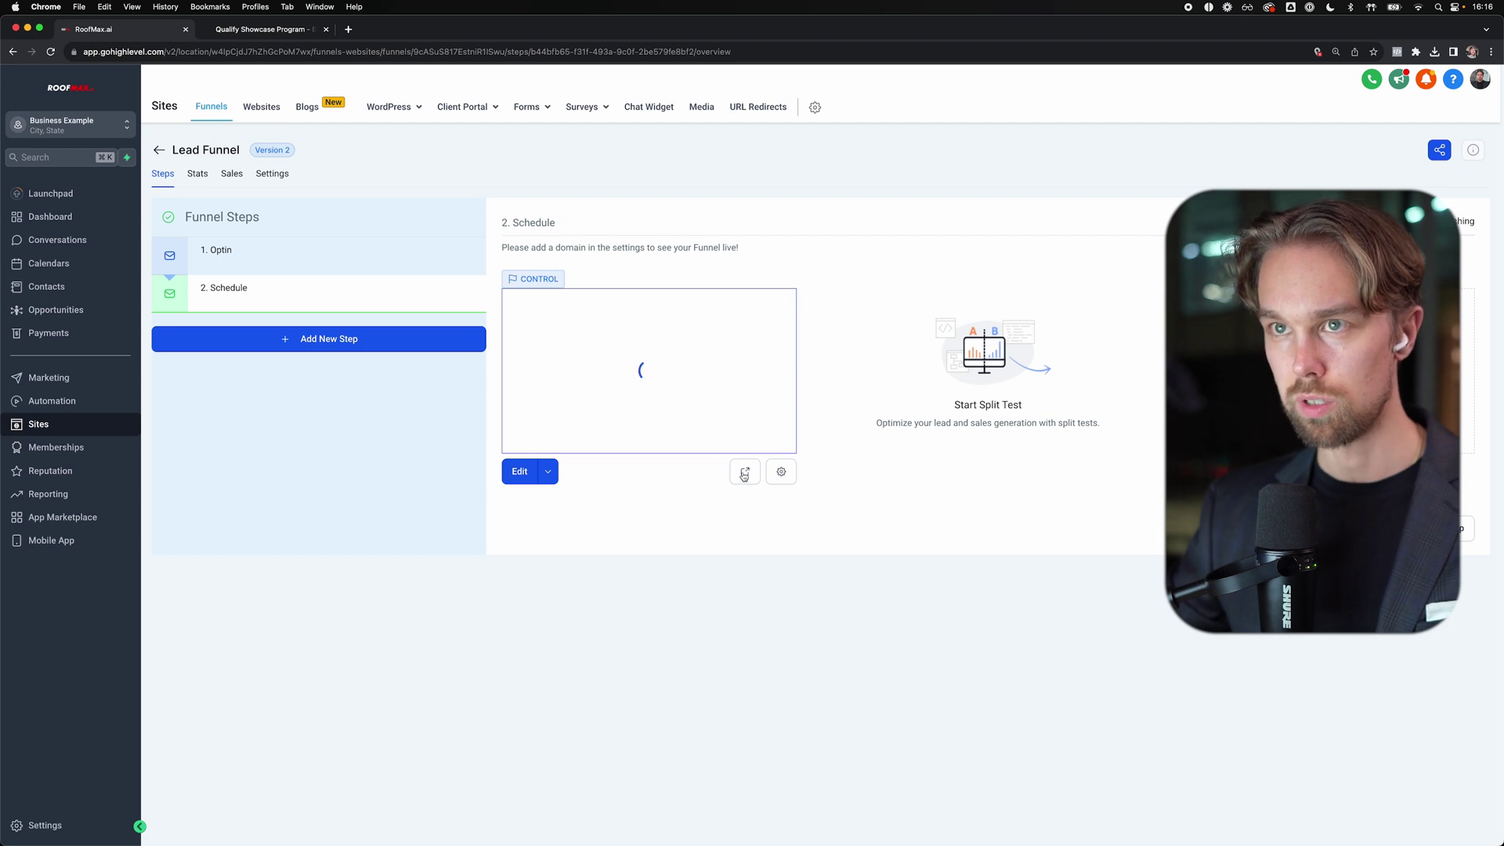
# - Preview the Schedule an Estimate page, revisit the Optin step, then go back to Funnels
pyautogui.click(744, 473)
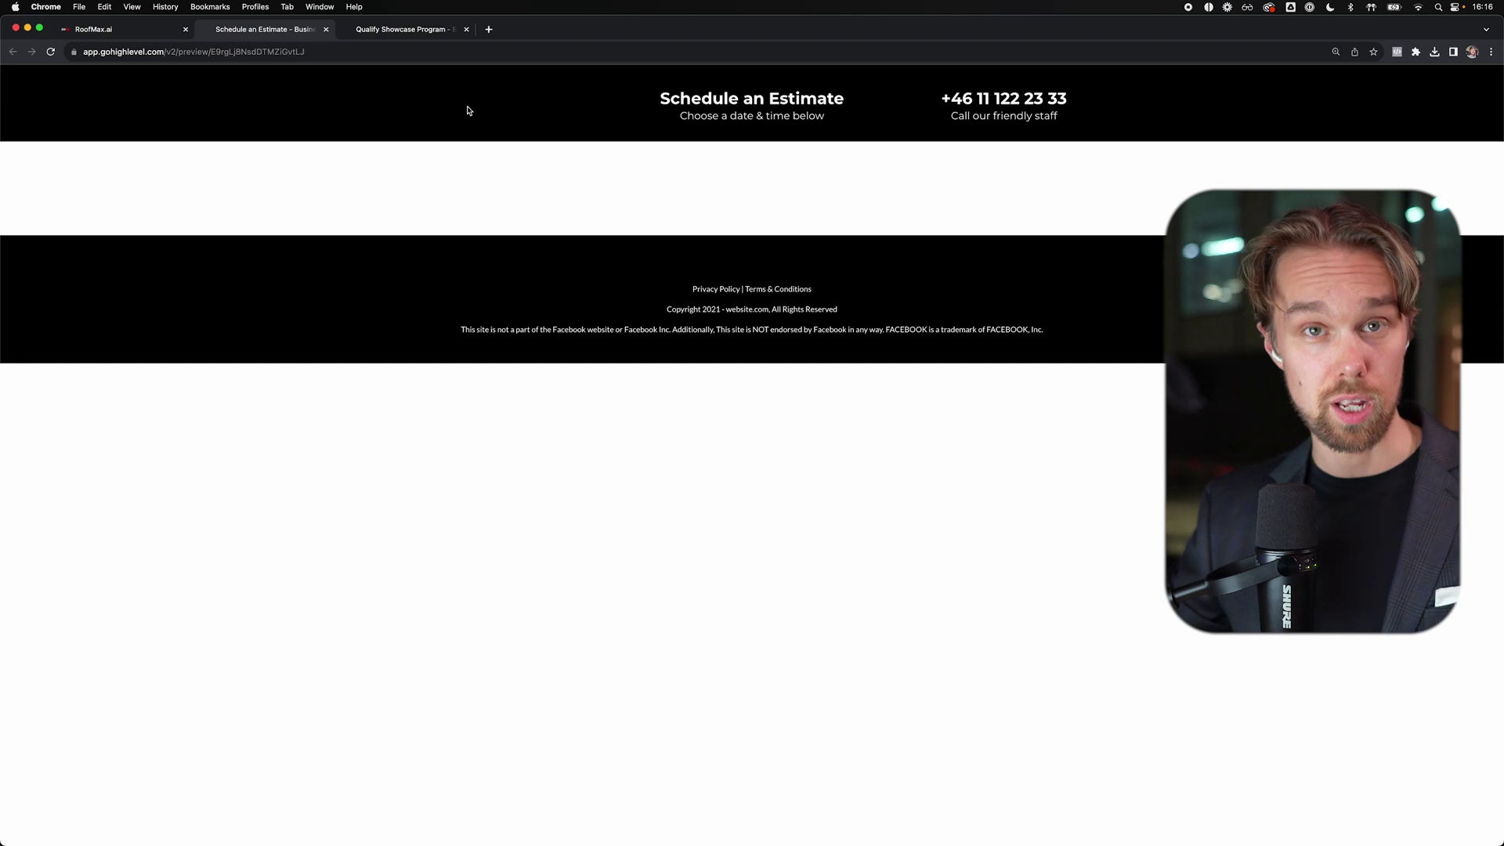
pyautogui.moveTo(712, 98); pyautogui.dragTo(829, 97)
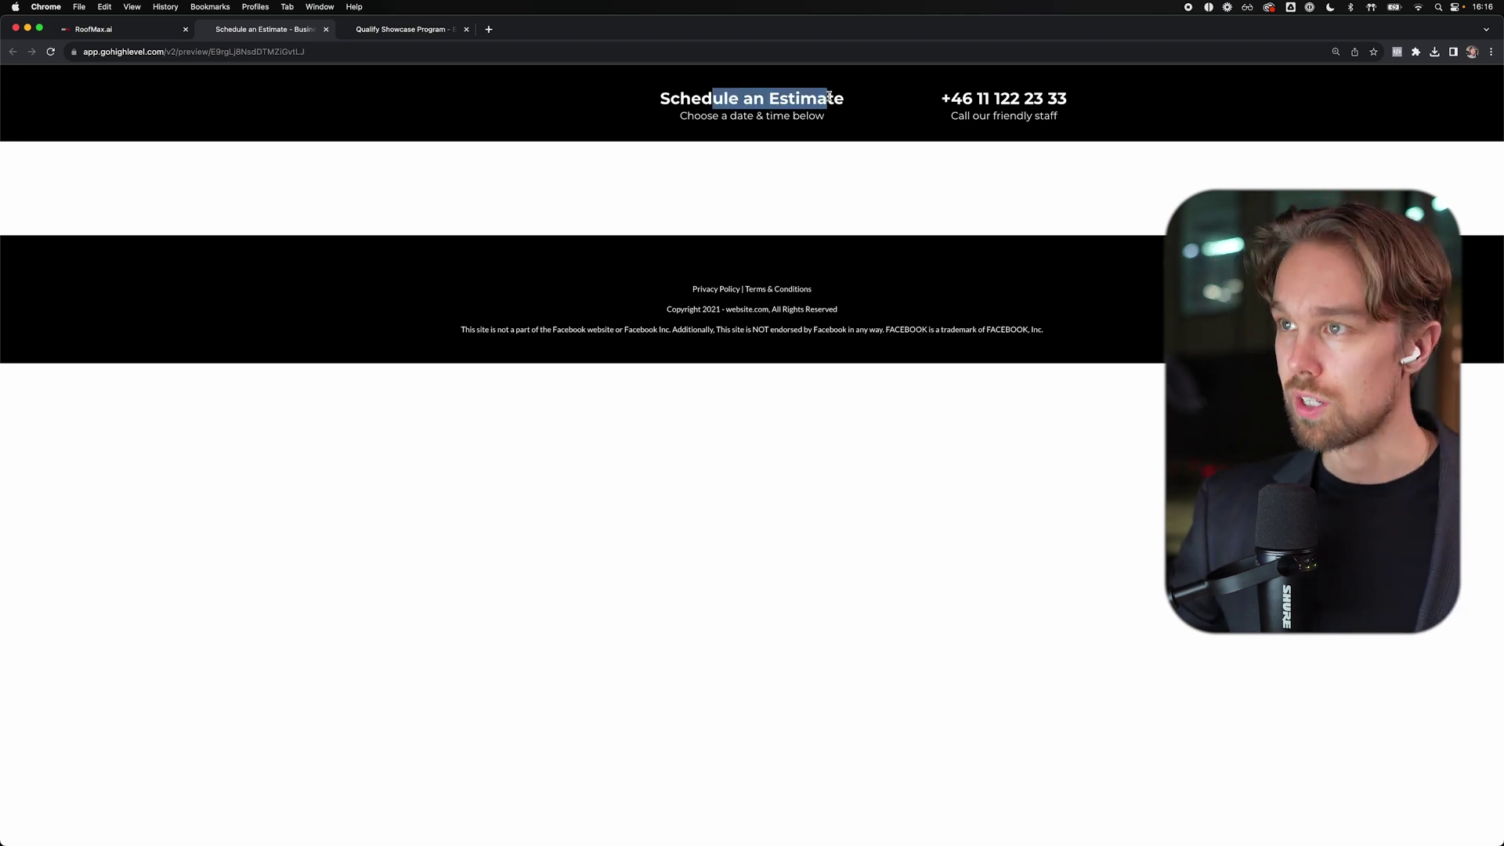
pyautogui.moveTo(940, 98); pyautogui.dragTo(1067, 100)
pyautogui.click(1096, 114)
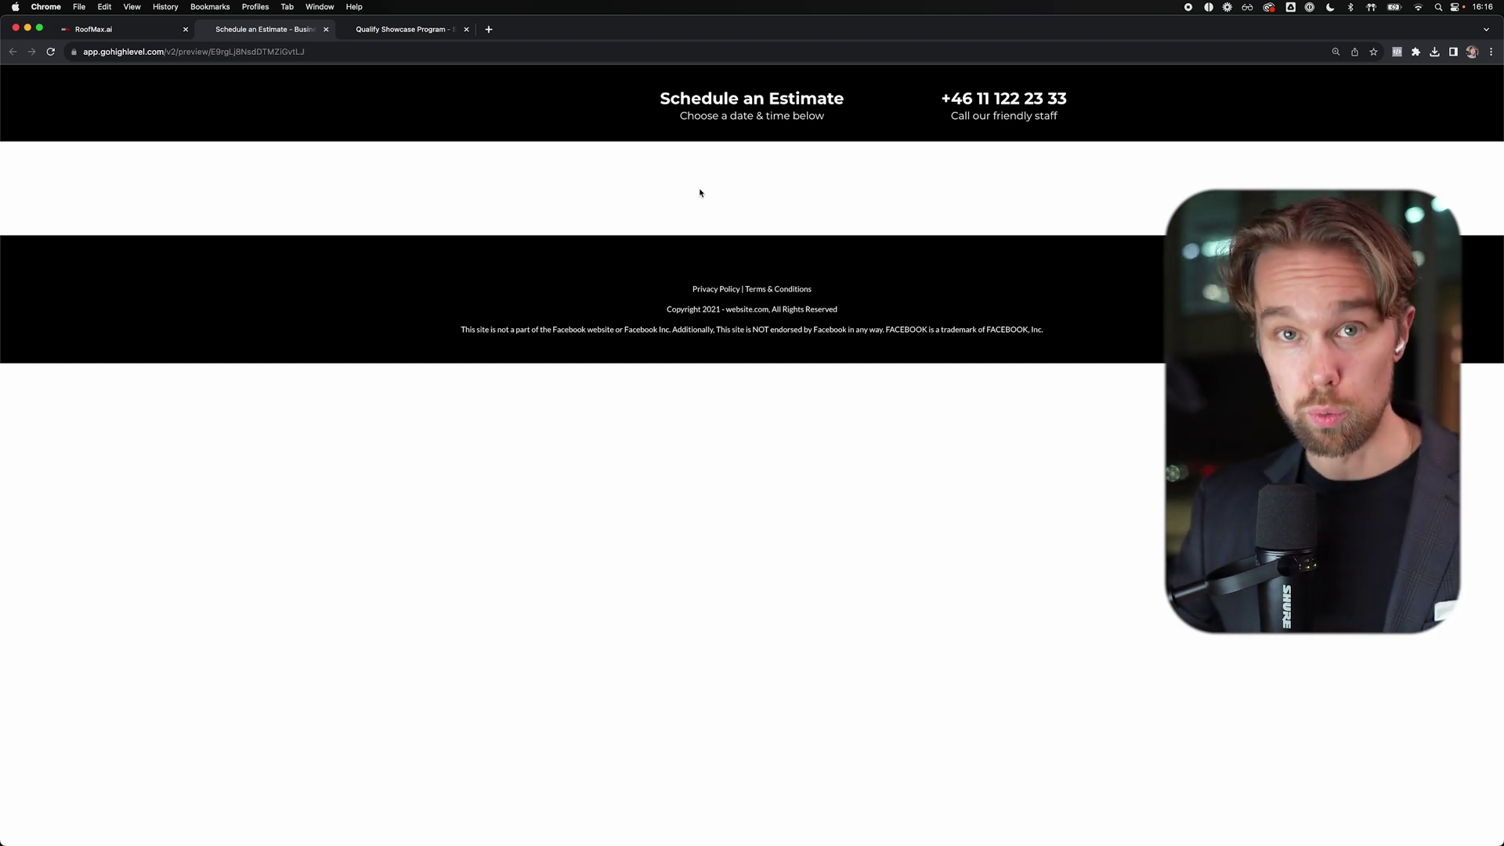
pyautogui.click(97, 33)
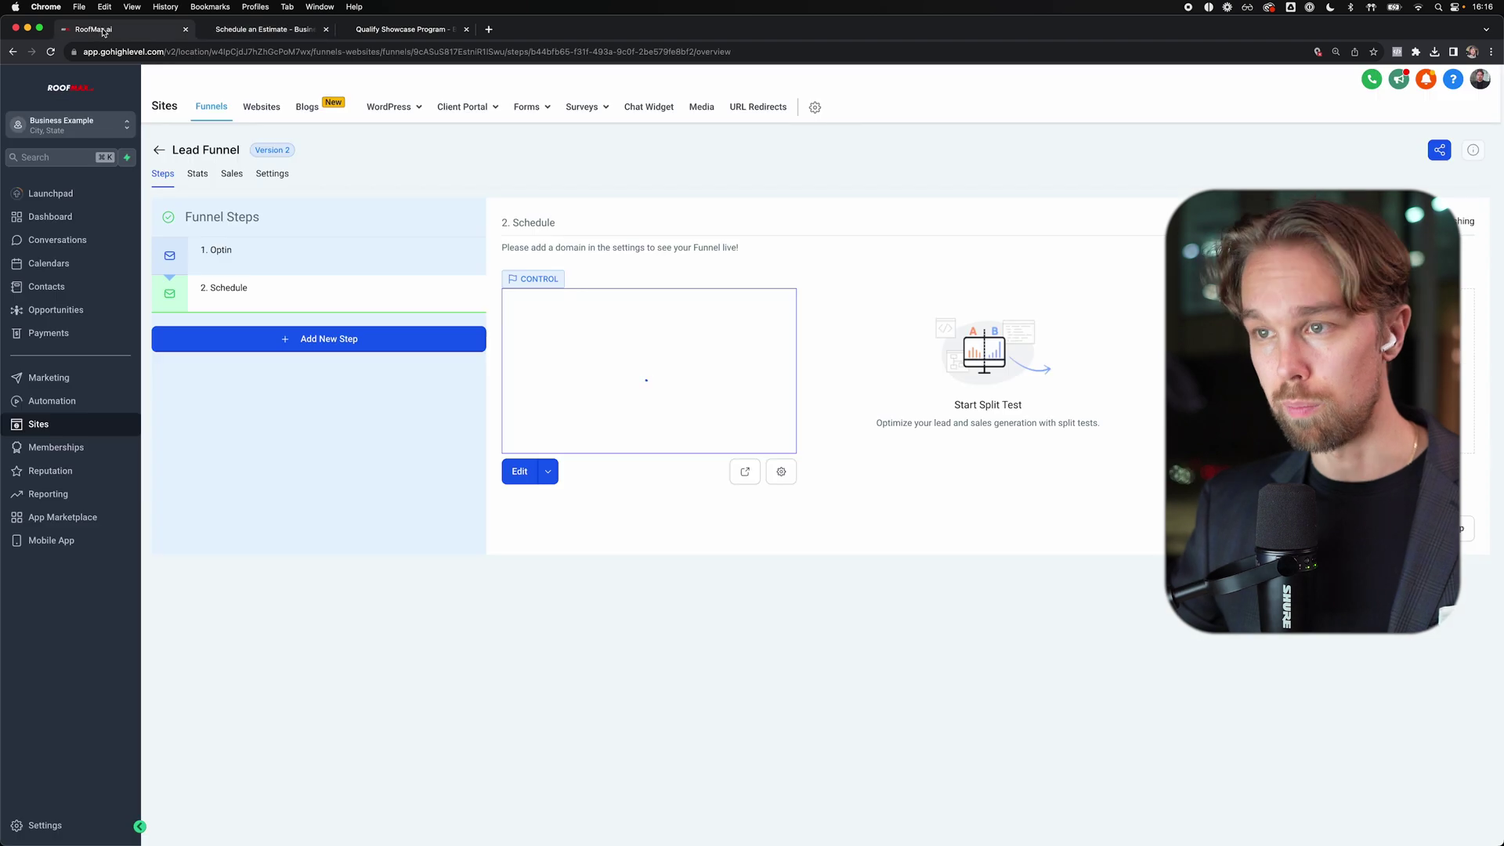
pyautogui.click(263, 252)
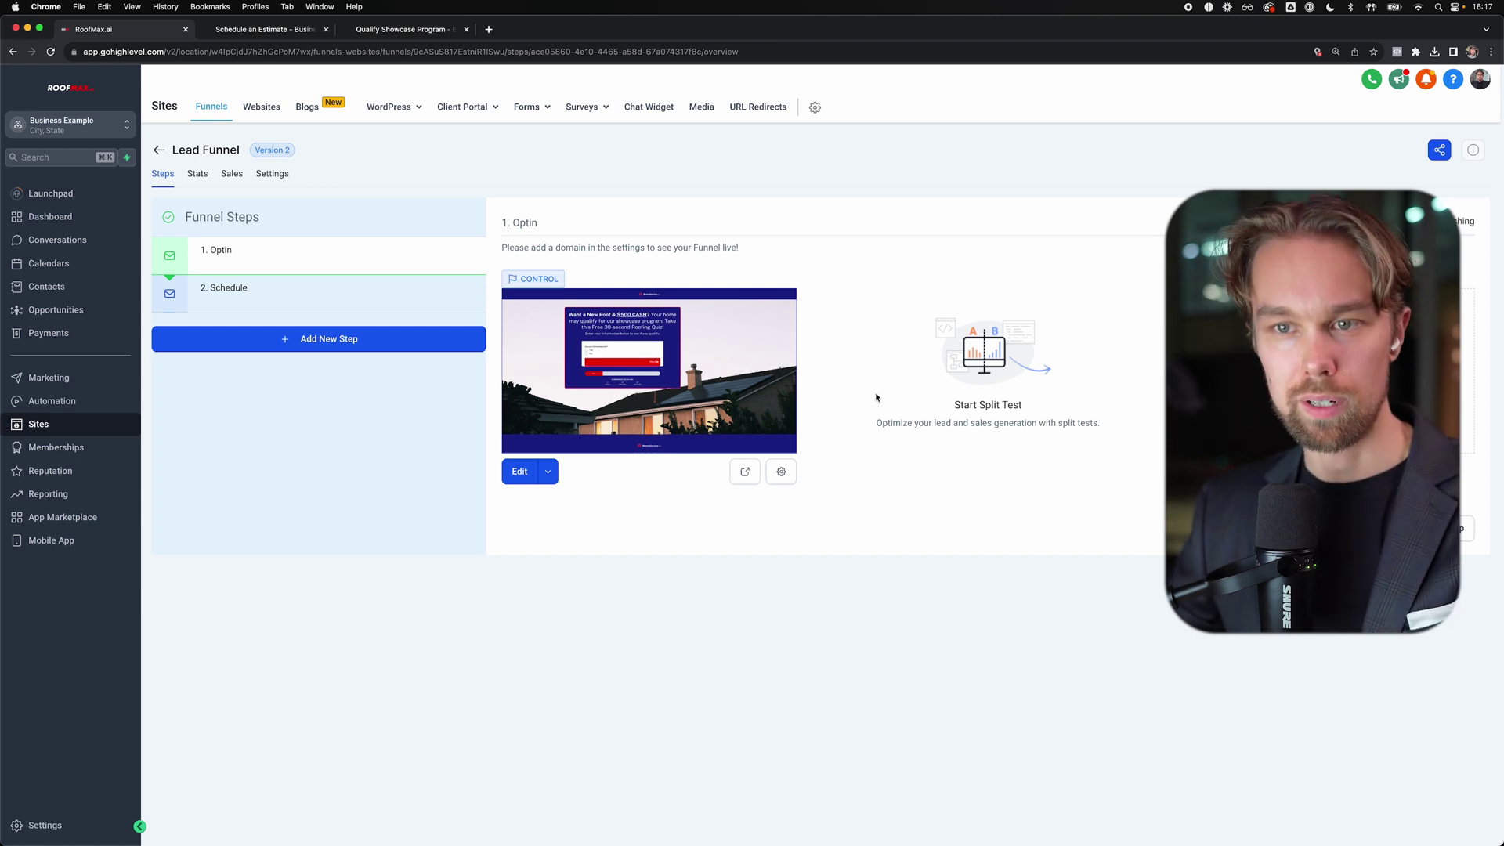
pyautogui.press('super+bracketleft')
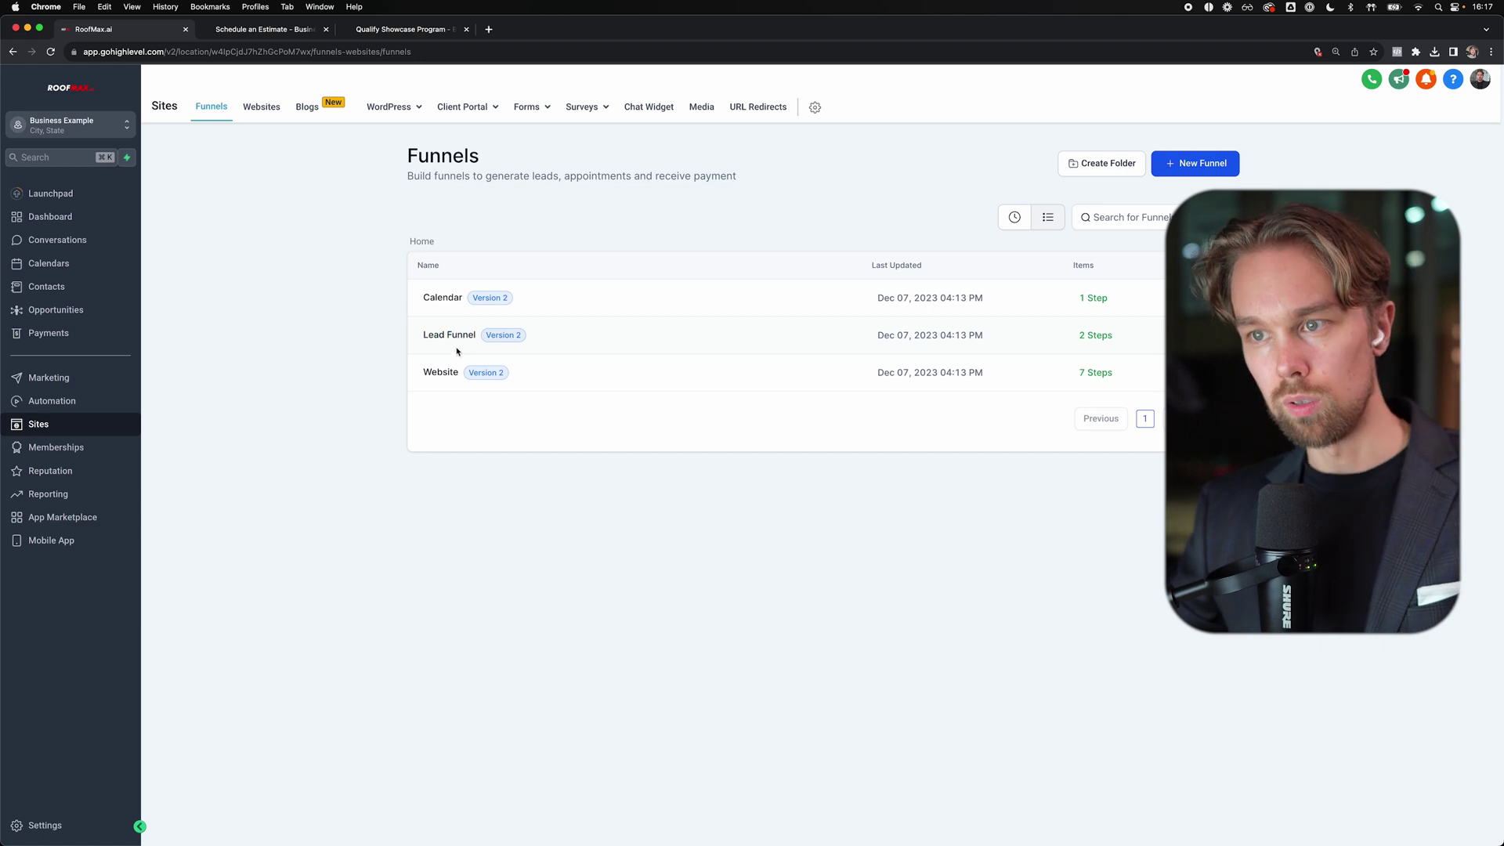
# - Open the Website funnel and scroll through its '#1 Trusted Company in City' home page preview
pyautogui.click(441, 372)
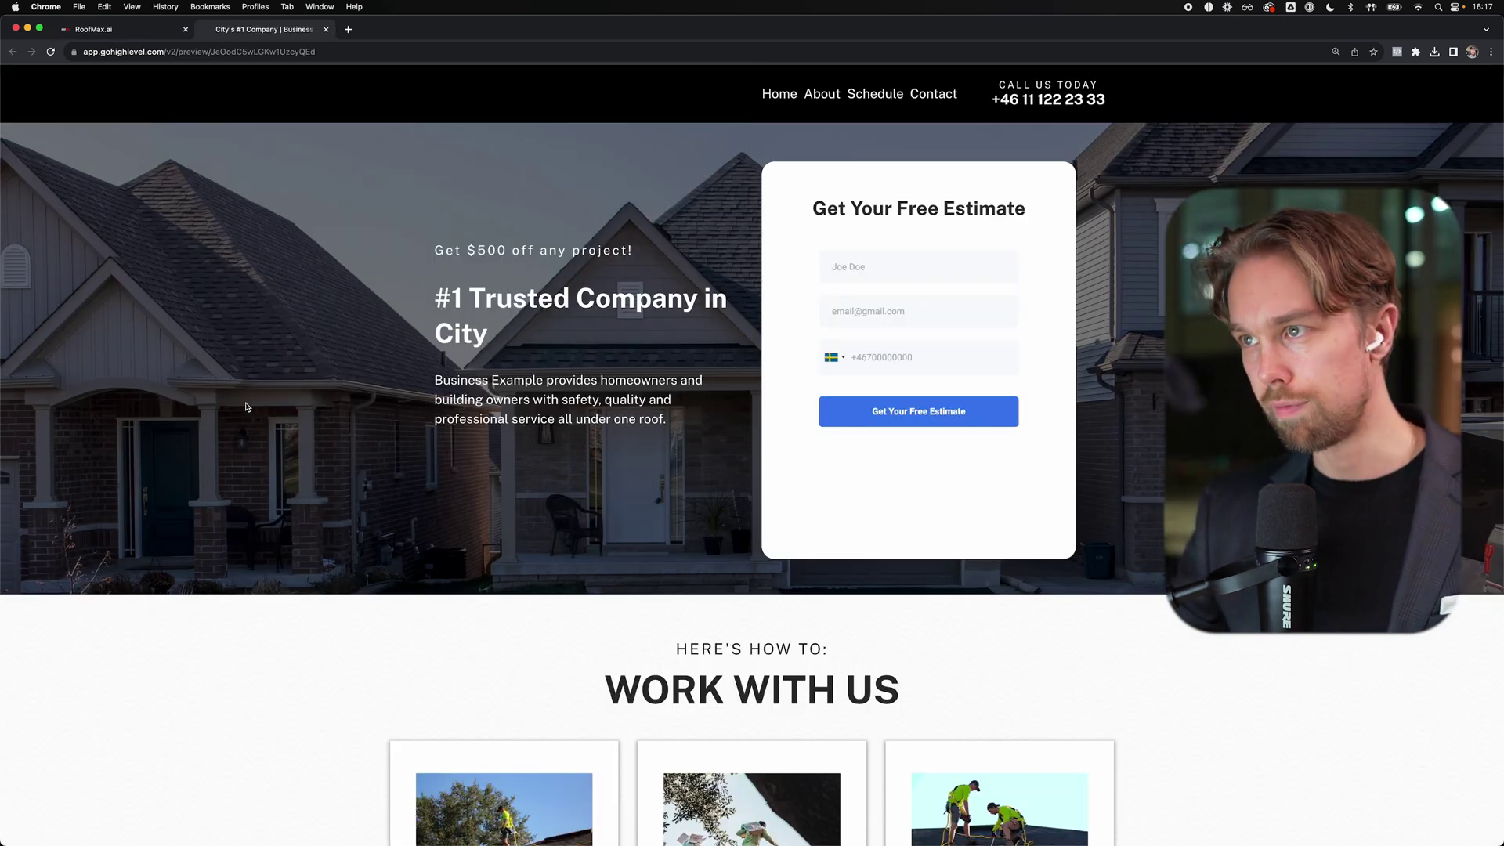
pyautogui.scroll(-10, 266, 339)
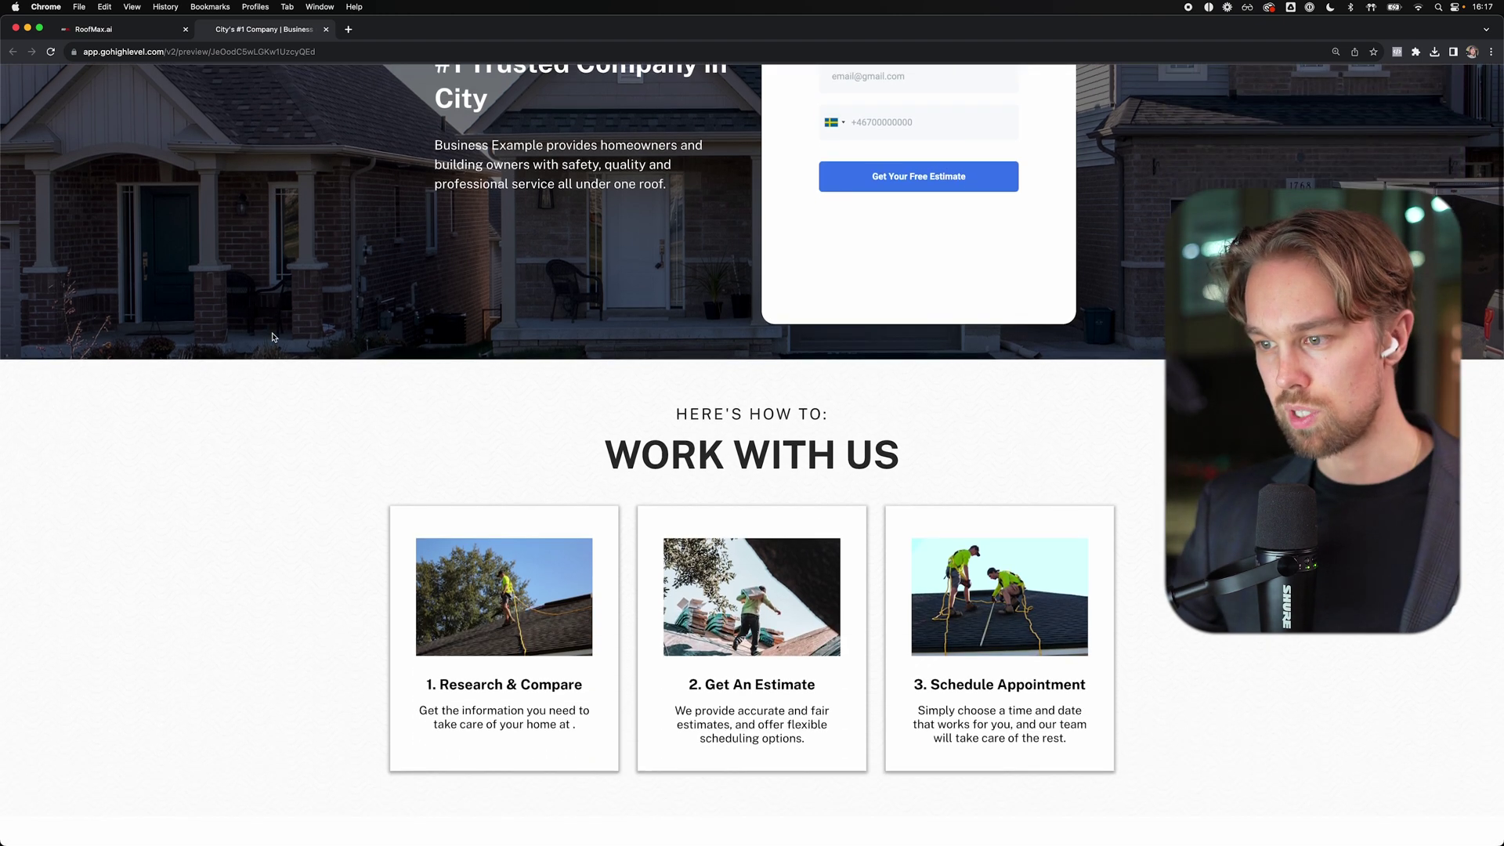
pyautogui.scroll(-10, 693, 384)
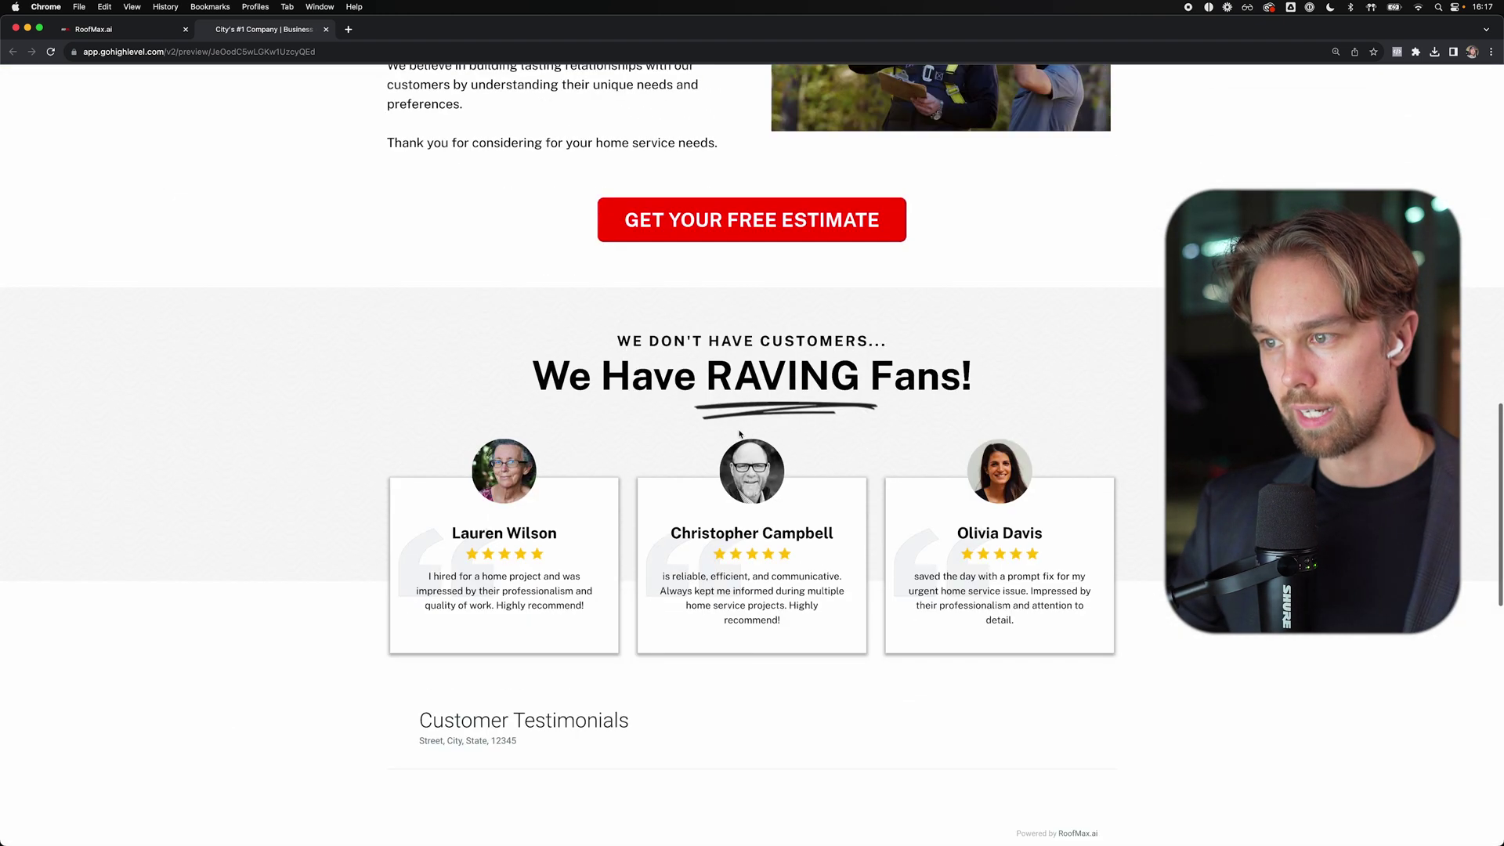
pyautogui.scroll(20, 582, 353)
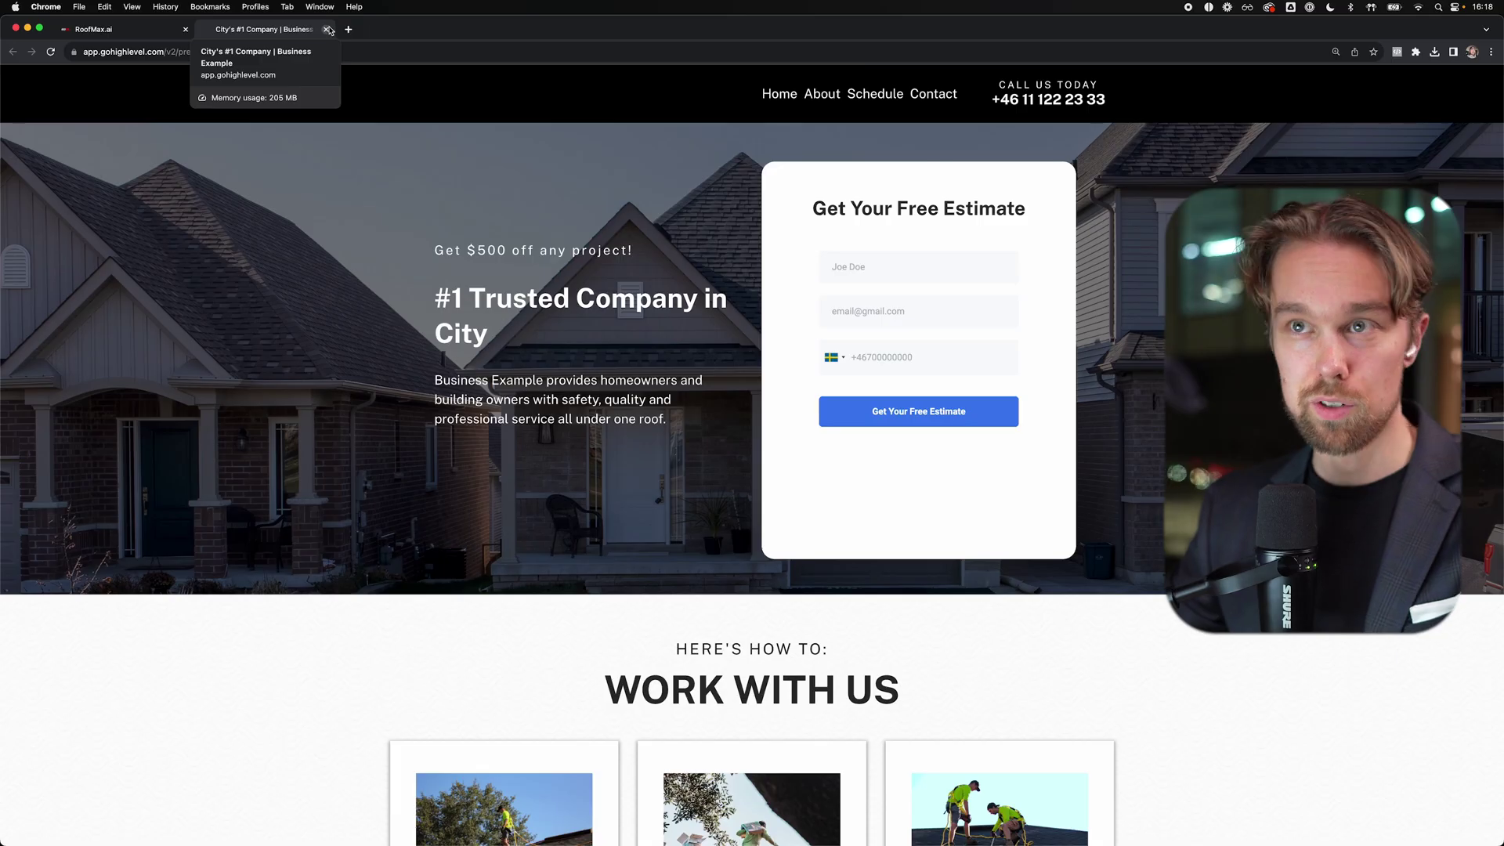
# - Step through the About, Contact, Scheduling, Thank You, Privacy Policy and Terms pages, then open Automation
pyautogui.click(327, 29)
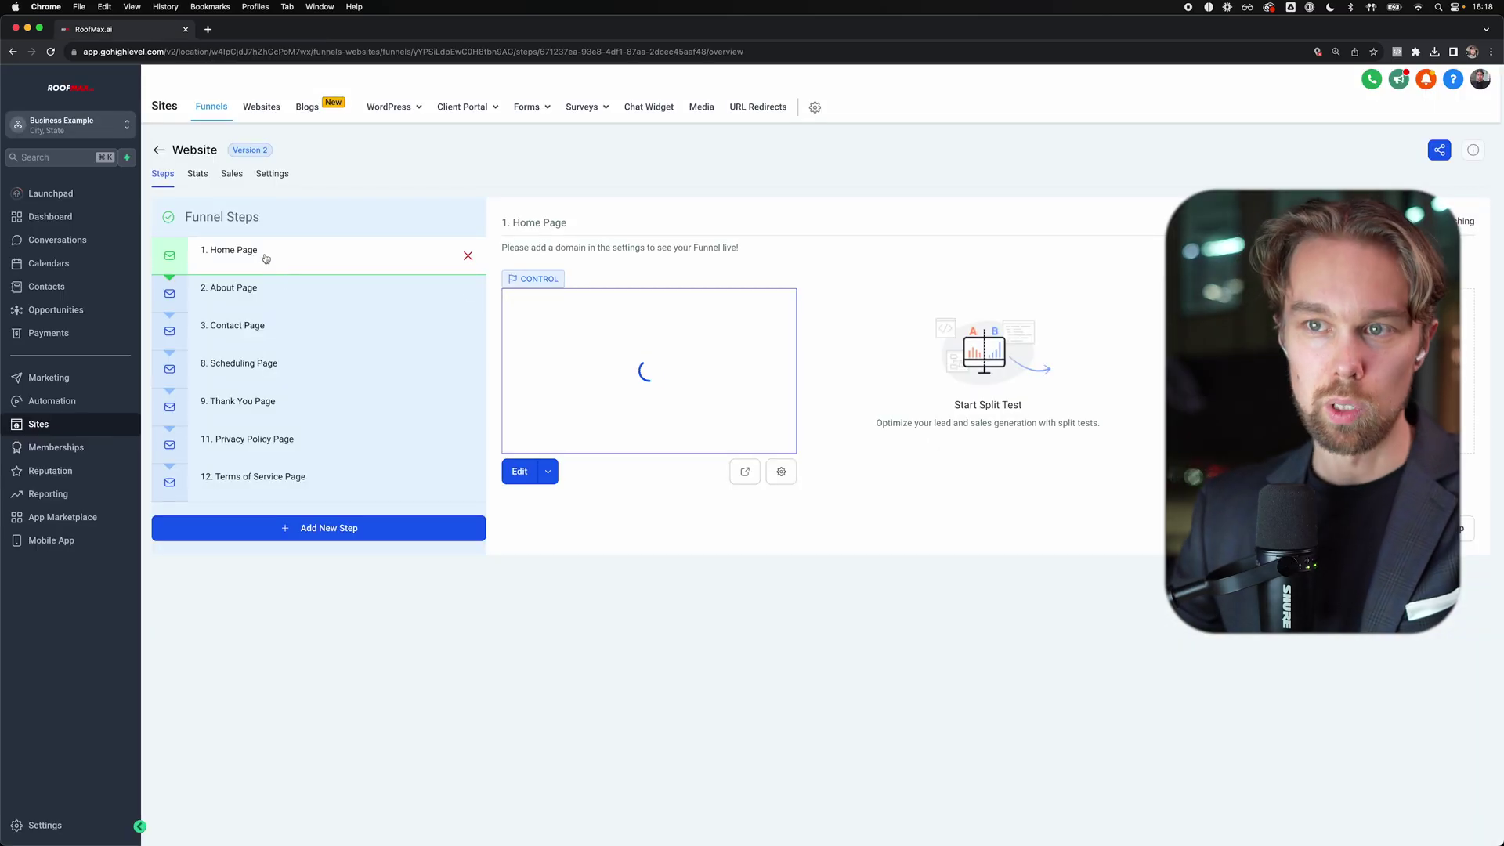
pyautogui.click(240, 291)
pyautogui.click(261, 328)
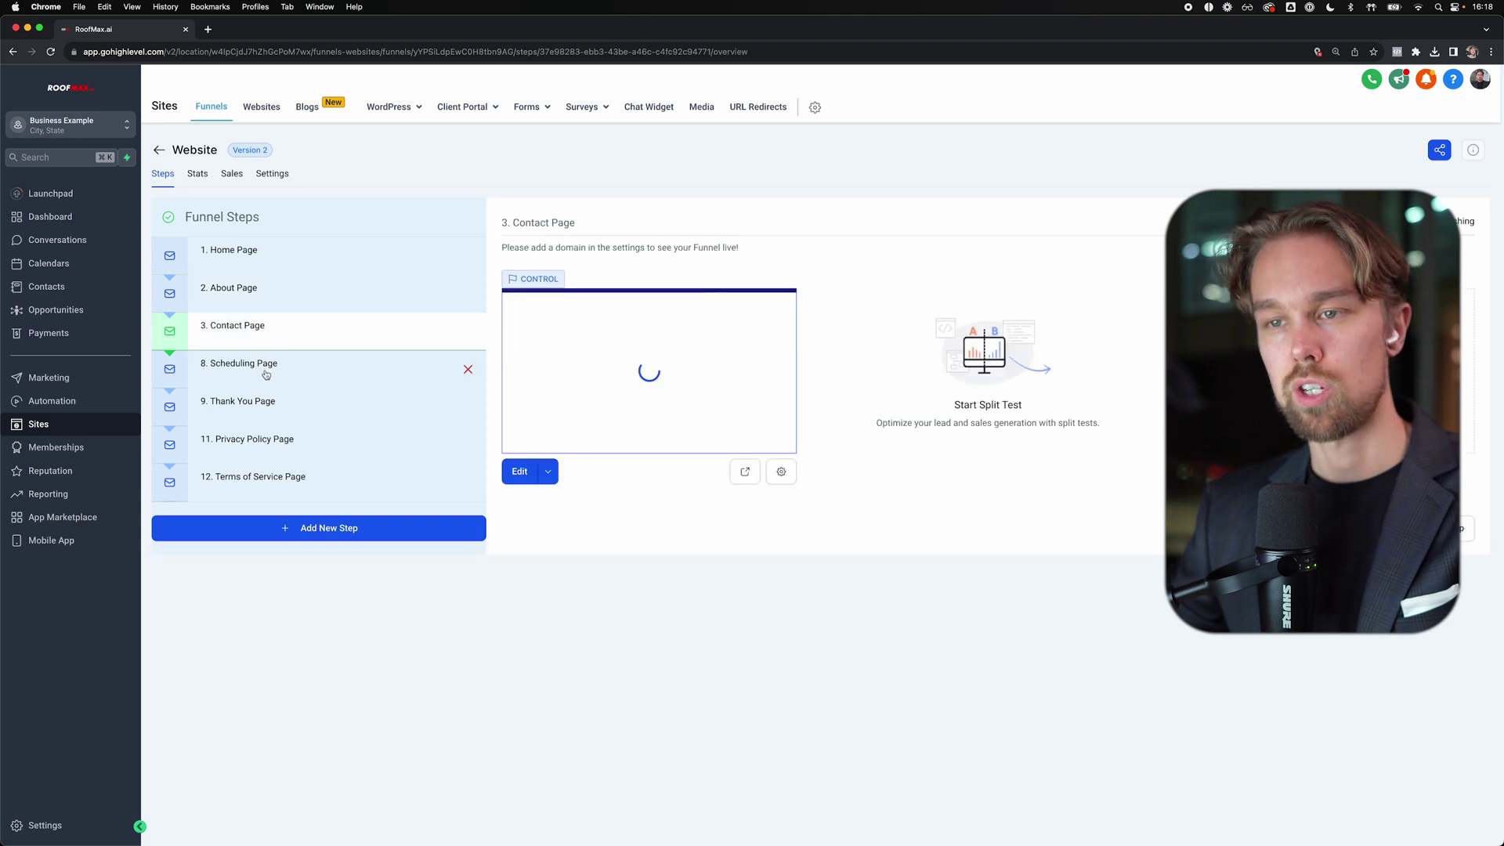
pyautogui.click(264, 365)
pyautogui.click(264, 405)
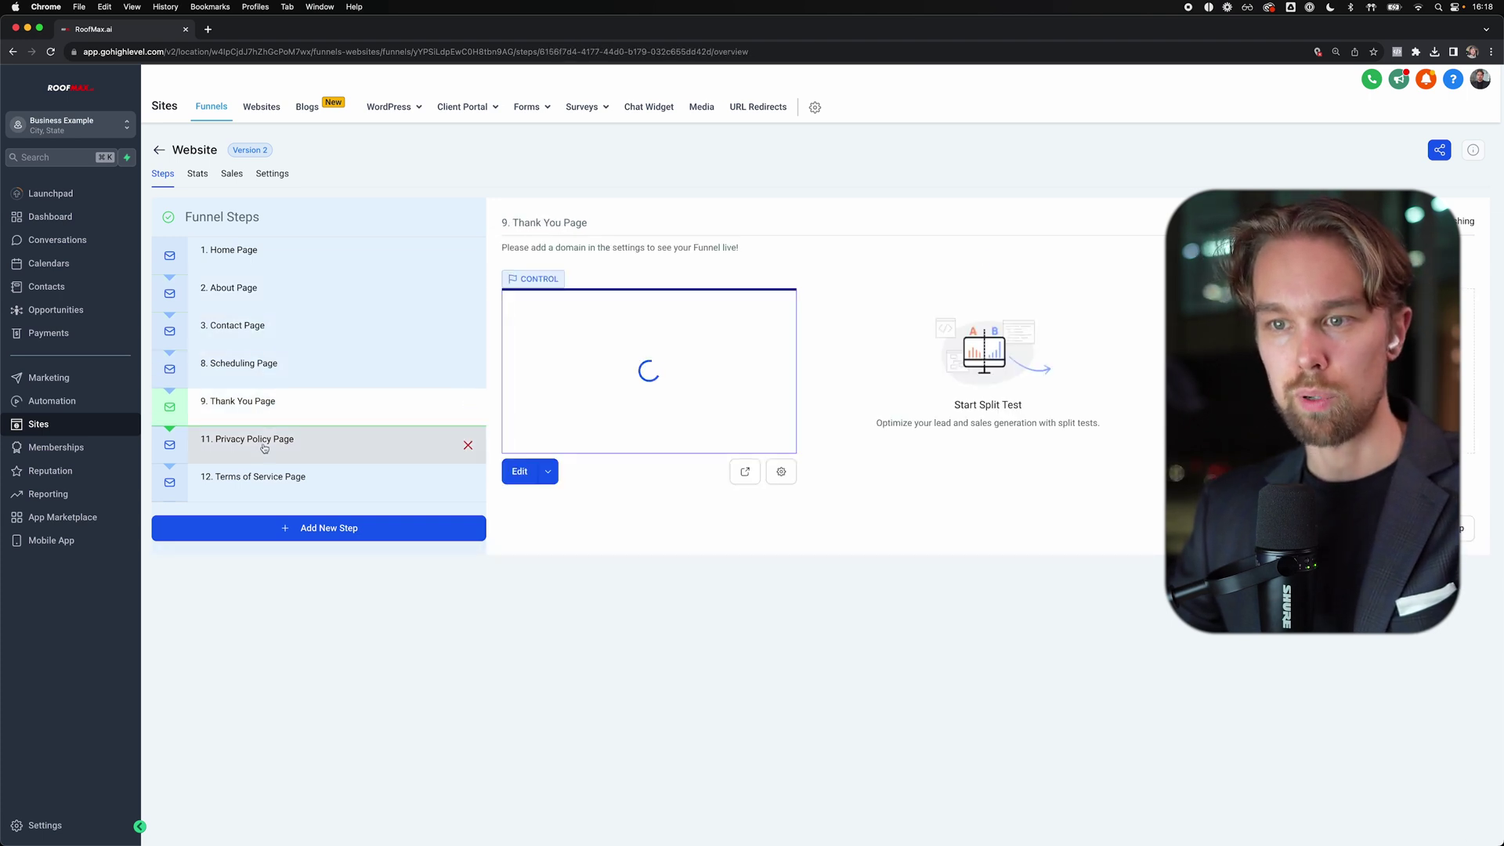
pyautogui.click(261, 441)
pyautogui.click(251, 481)
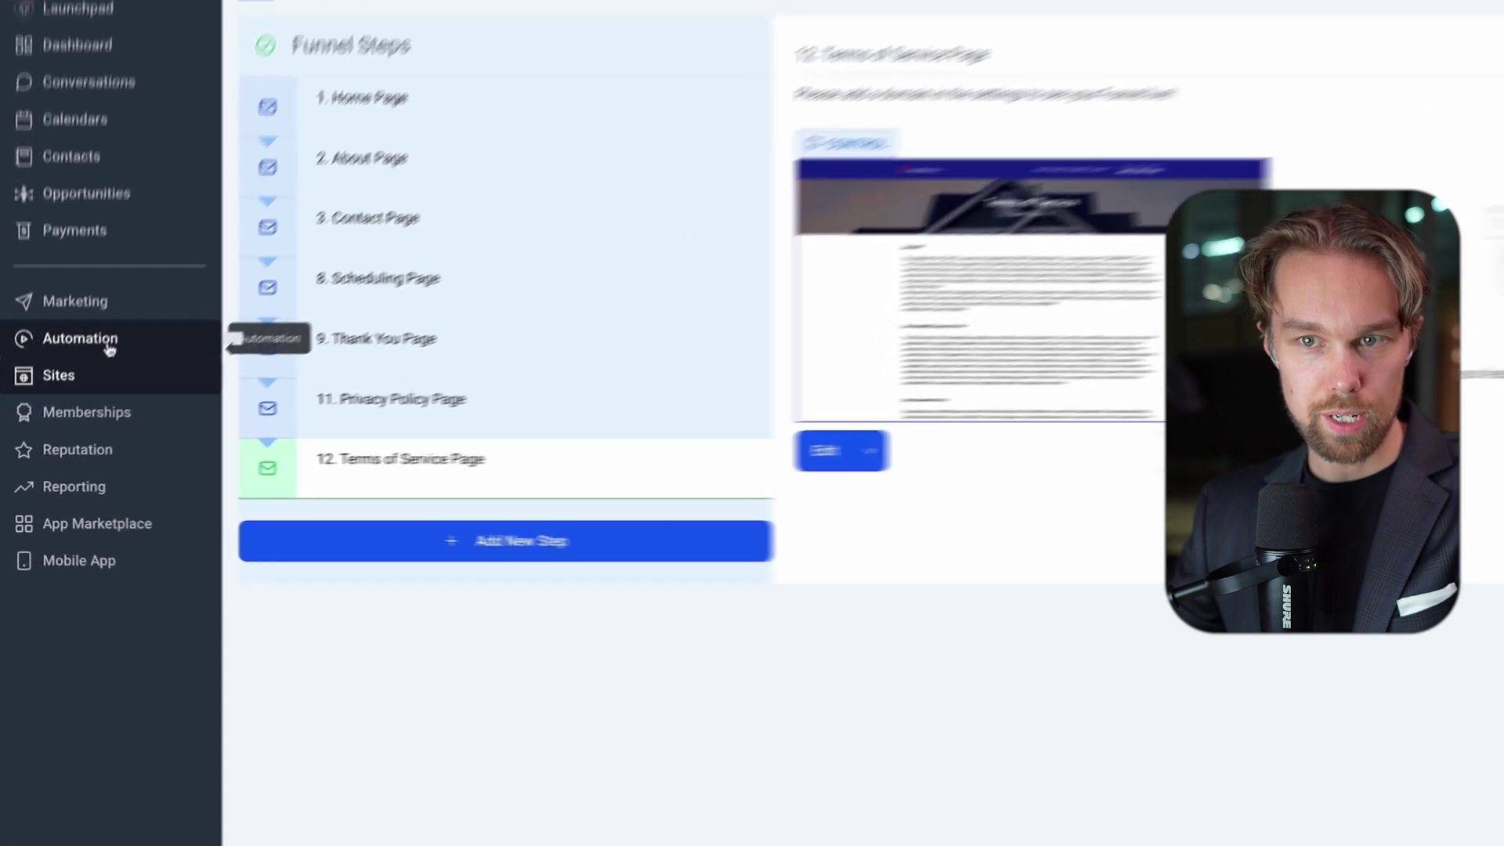
pyautogui.click(69, 405)
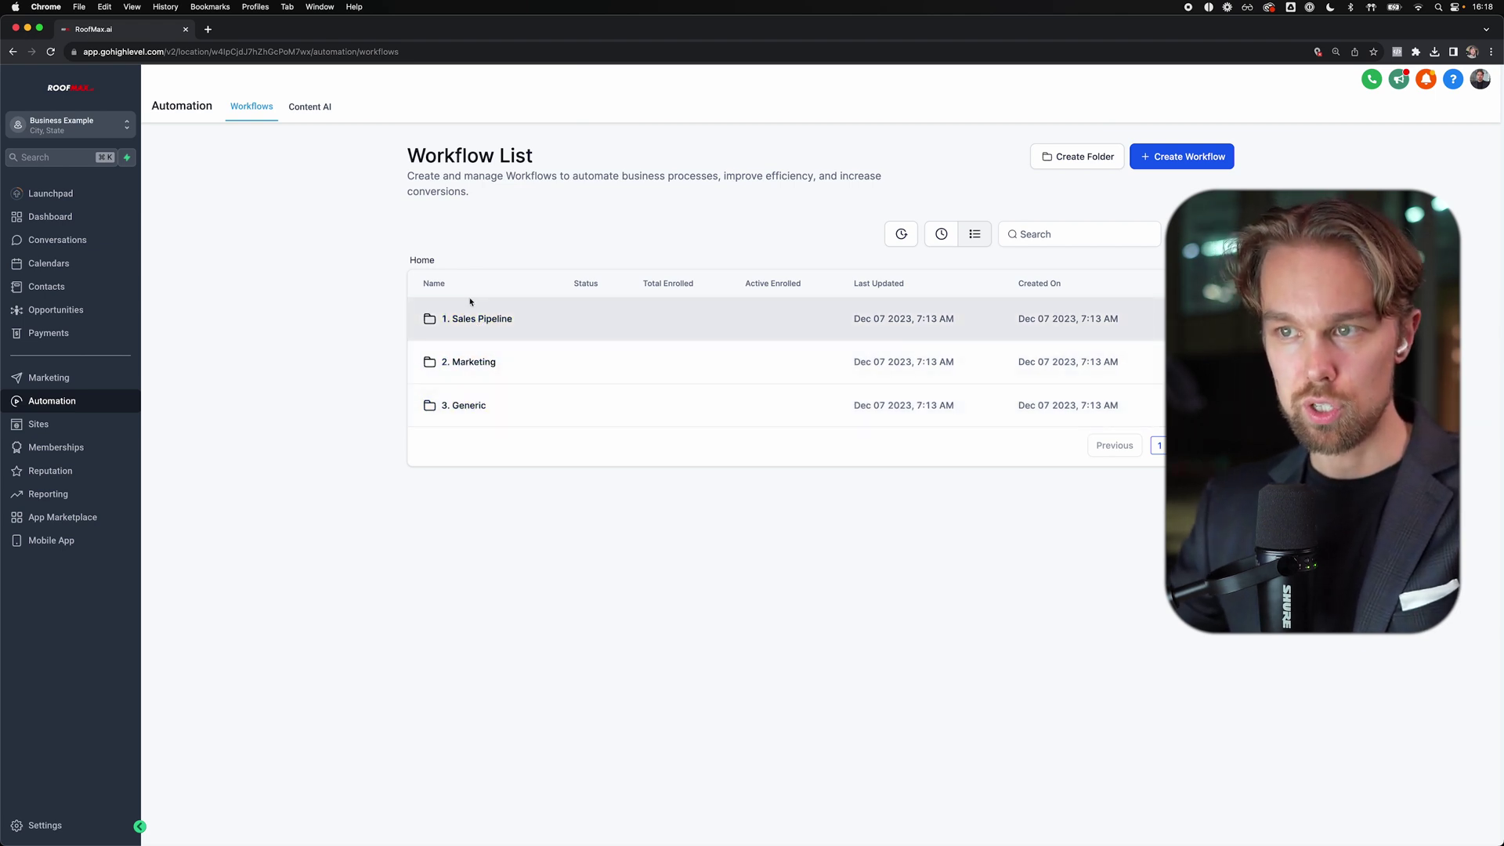
# - Open the 1. Sales Pipeline folder and its 1. New Lead (Fast Five) workflow
pyautogui.click(483, 321)
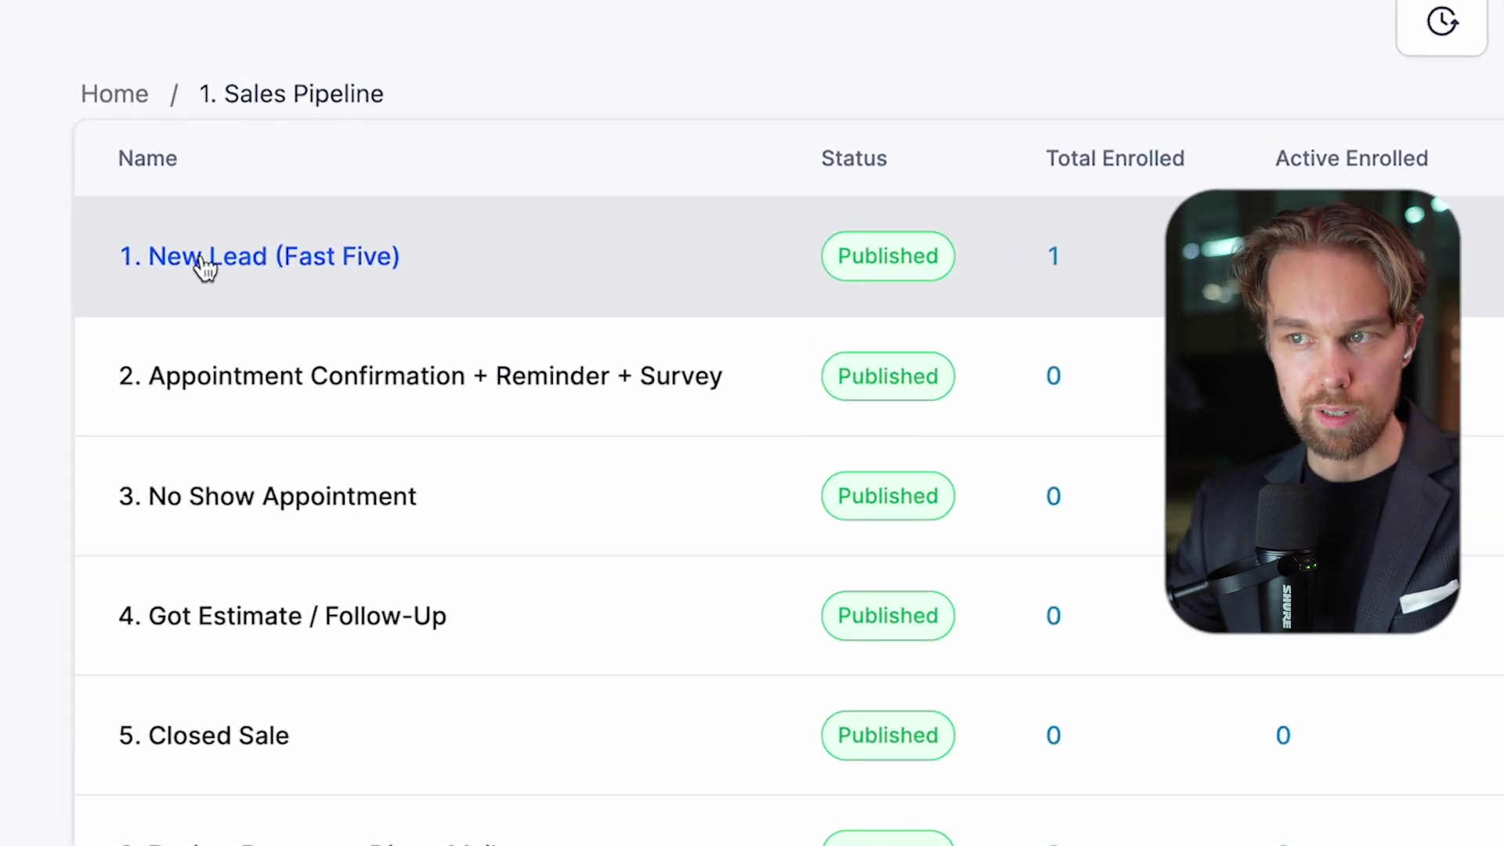
pyautogui.click(197, 254)
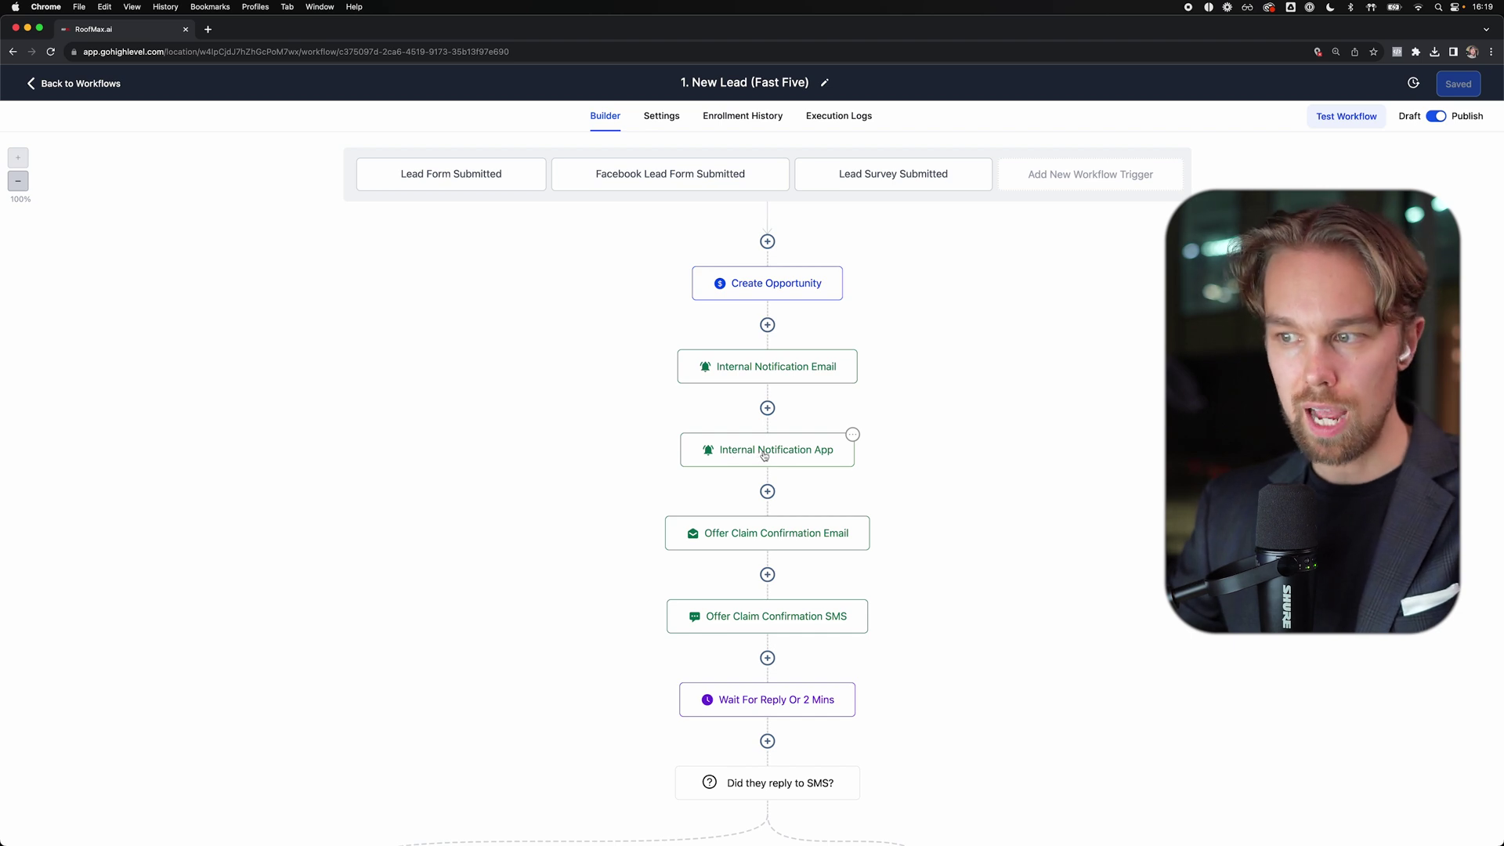
pyautogui.scroll(-1, 763, 454)
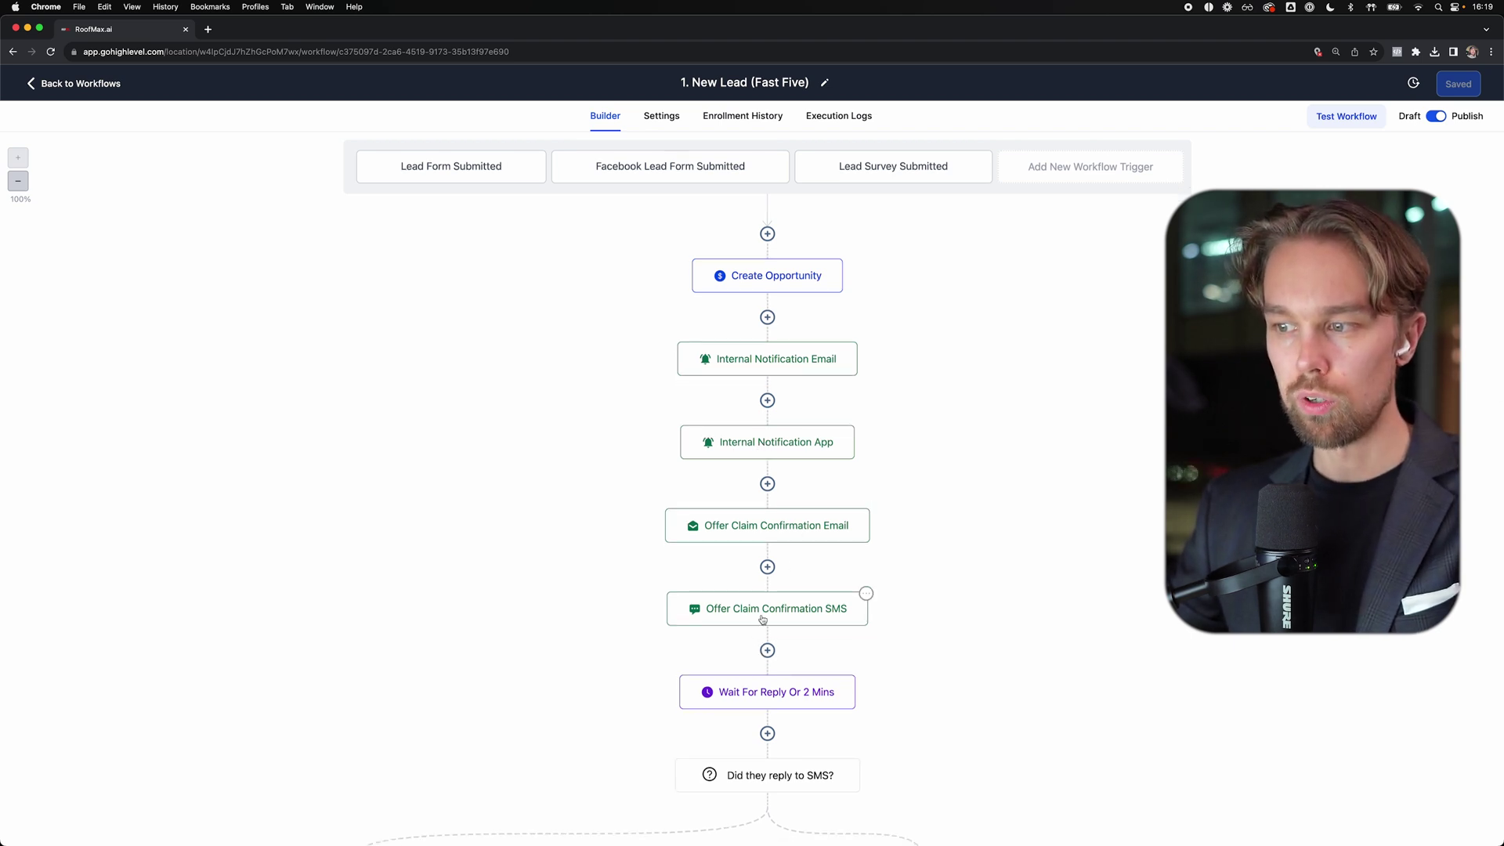
pyautogui.scroll(-5, 766, 612)
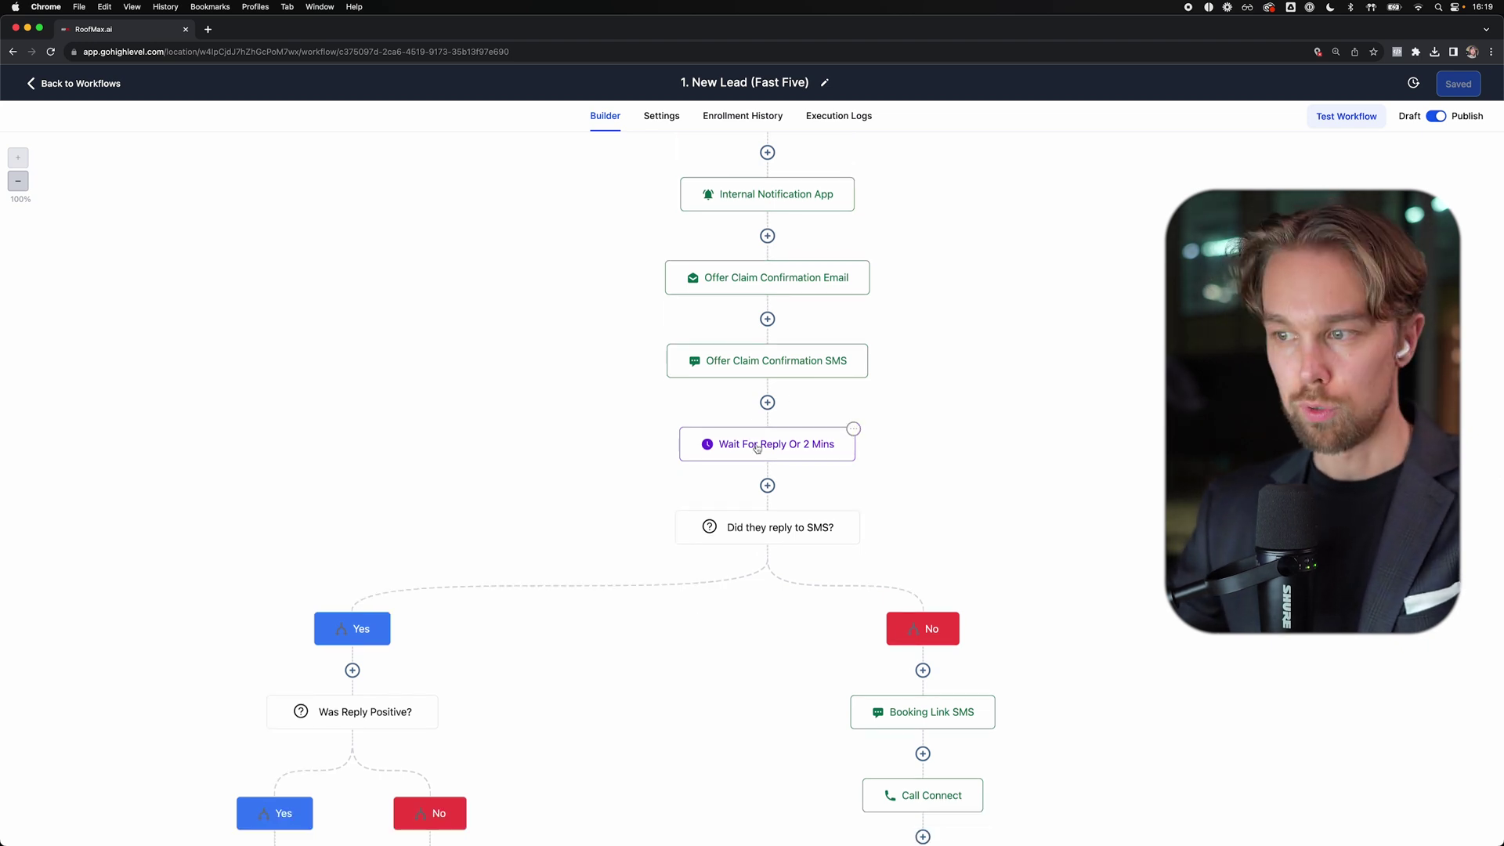
pyautogui.scroll(-3, 757, 448)
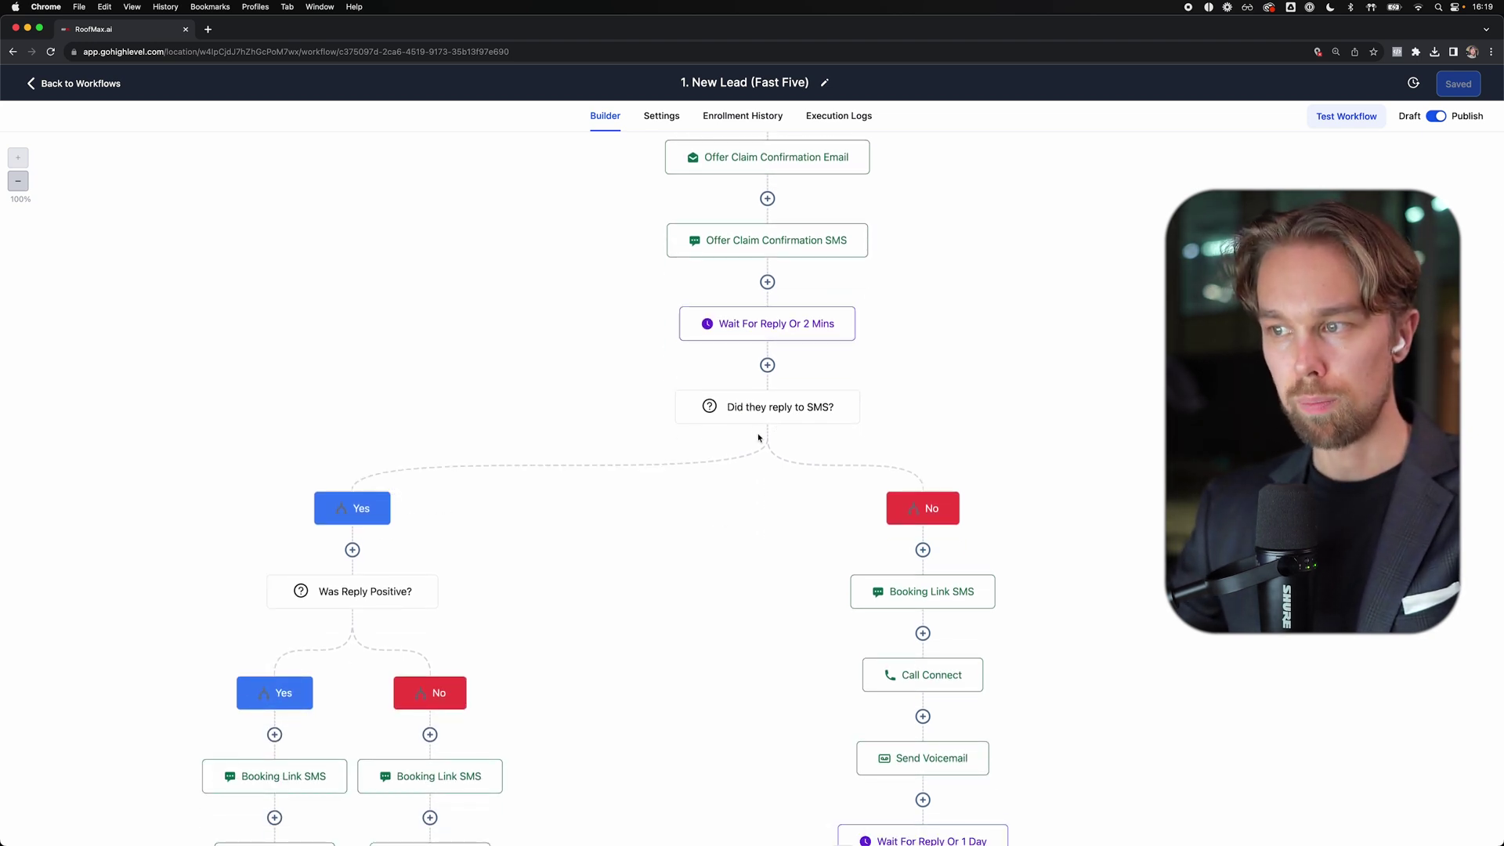
pyautogui.scroll(-1, 673, 453)
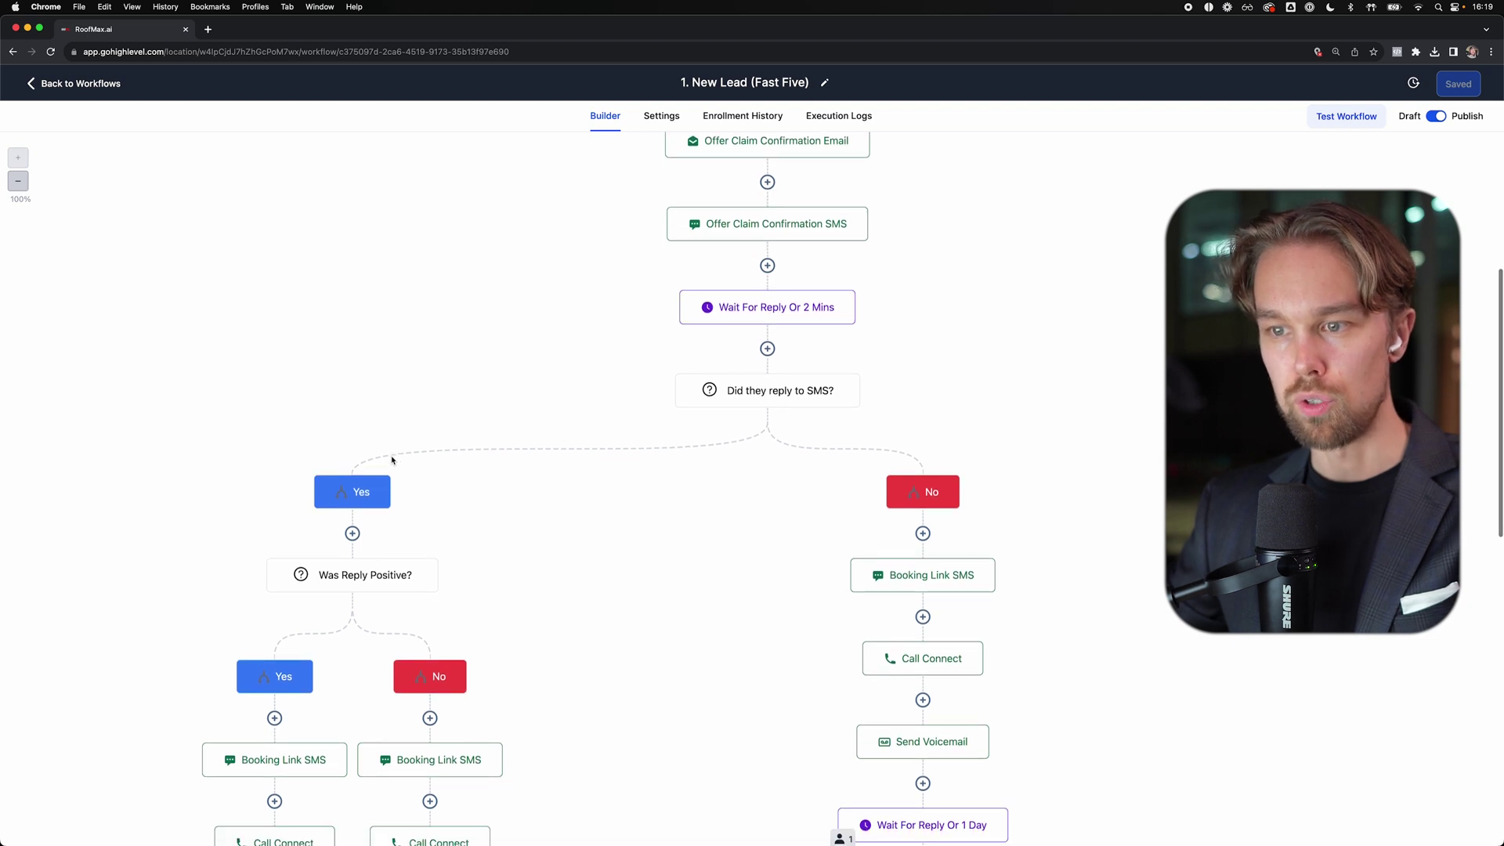
pyautogui.scroll(-2, 390, 450)
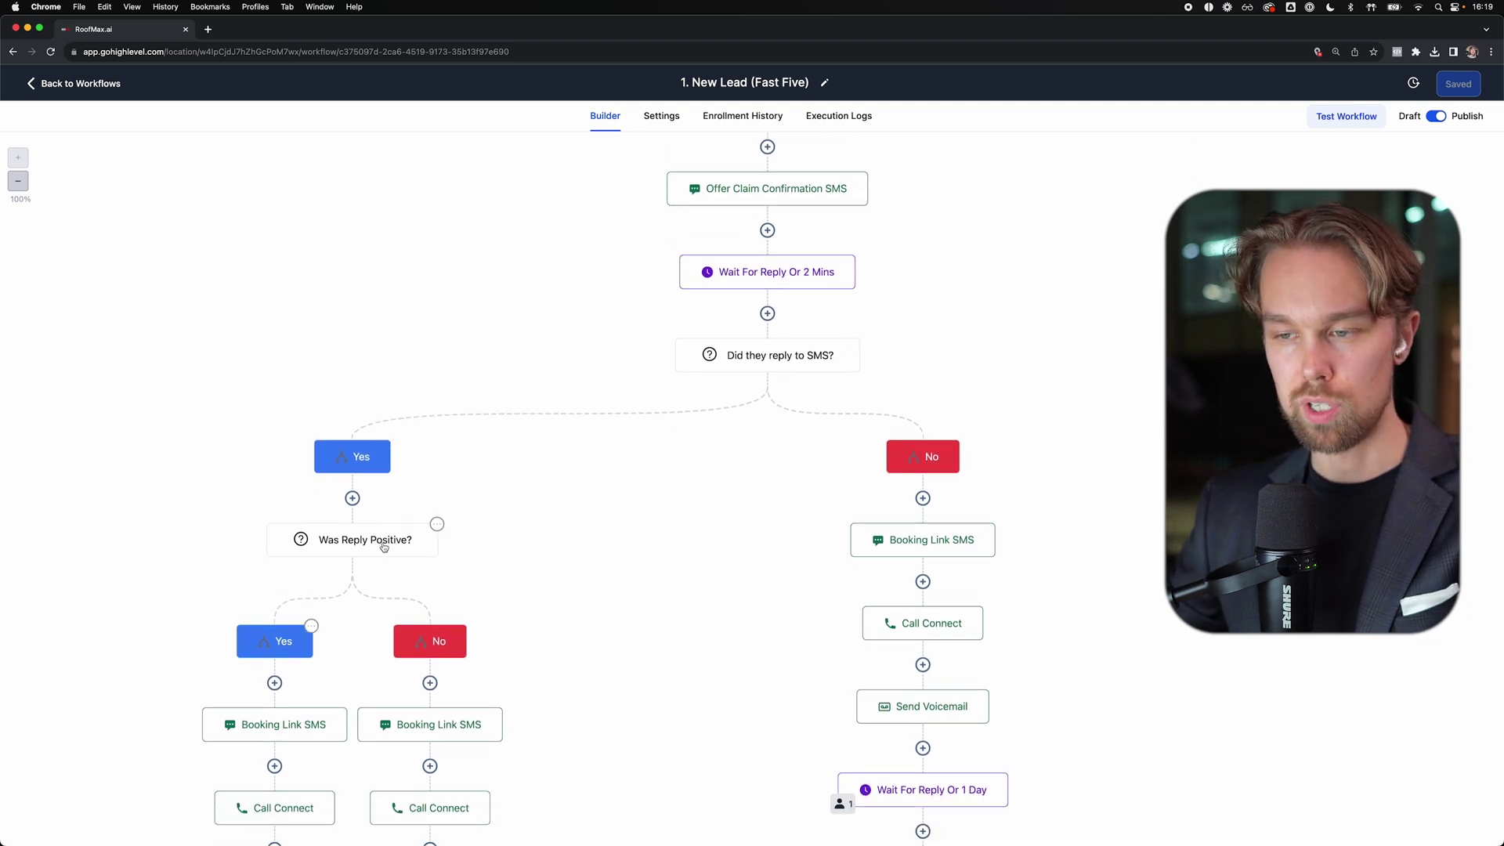
pyautogui.scroll(-4, 384, 547)
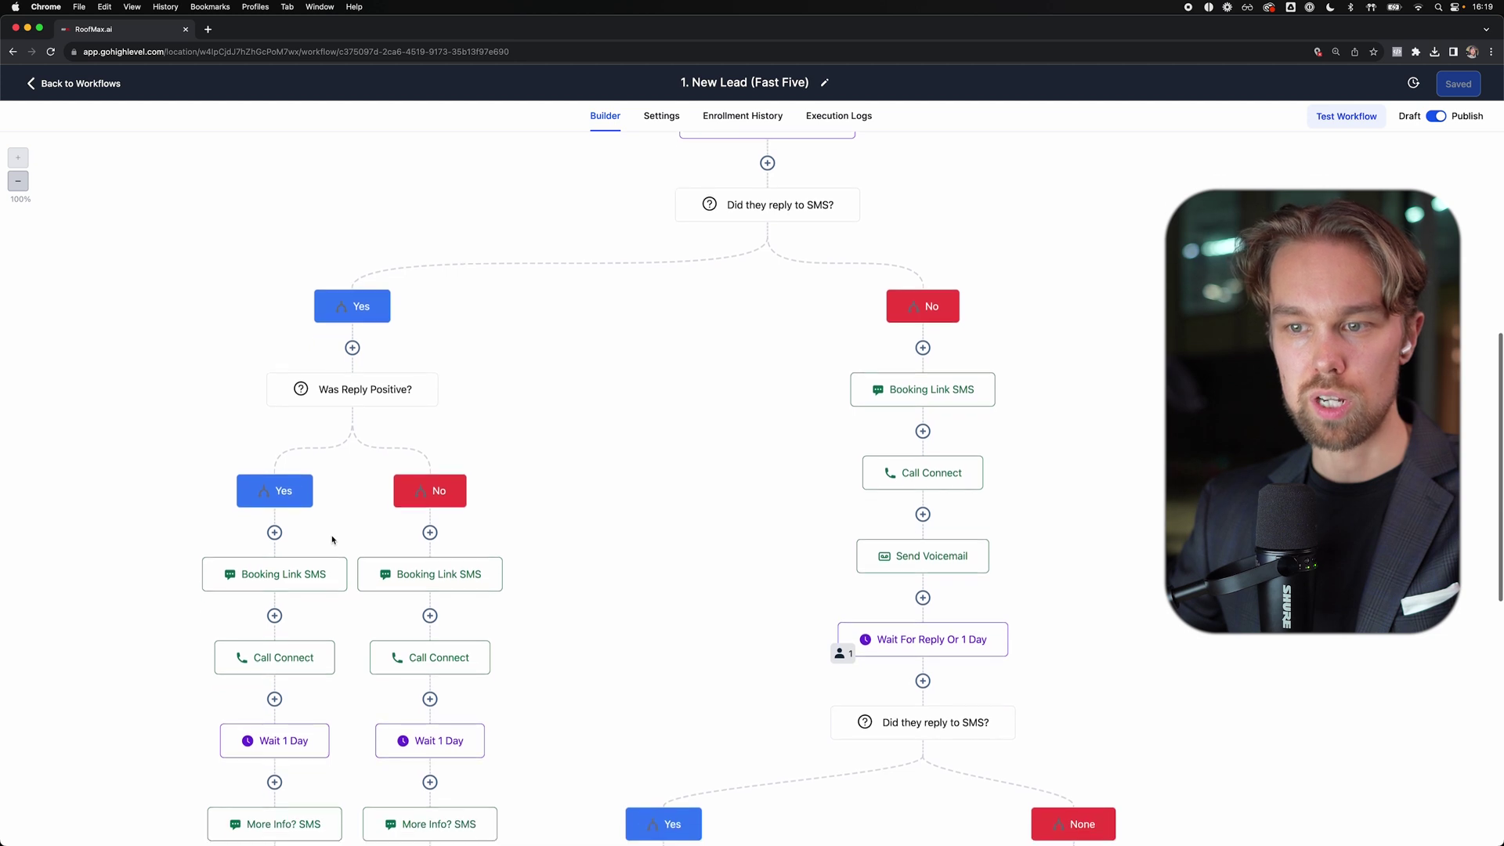
pyautogui.scroll(-1, 290, 574)
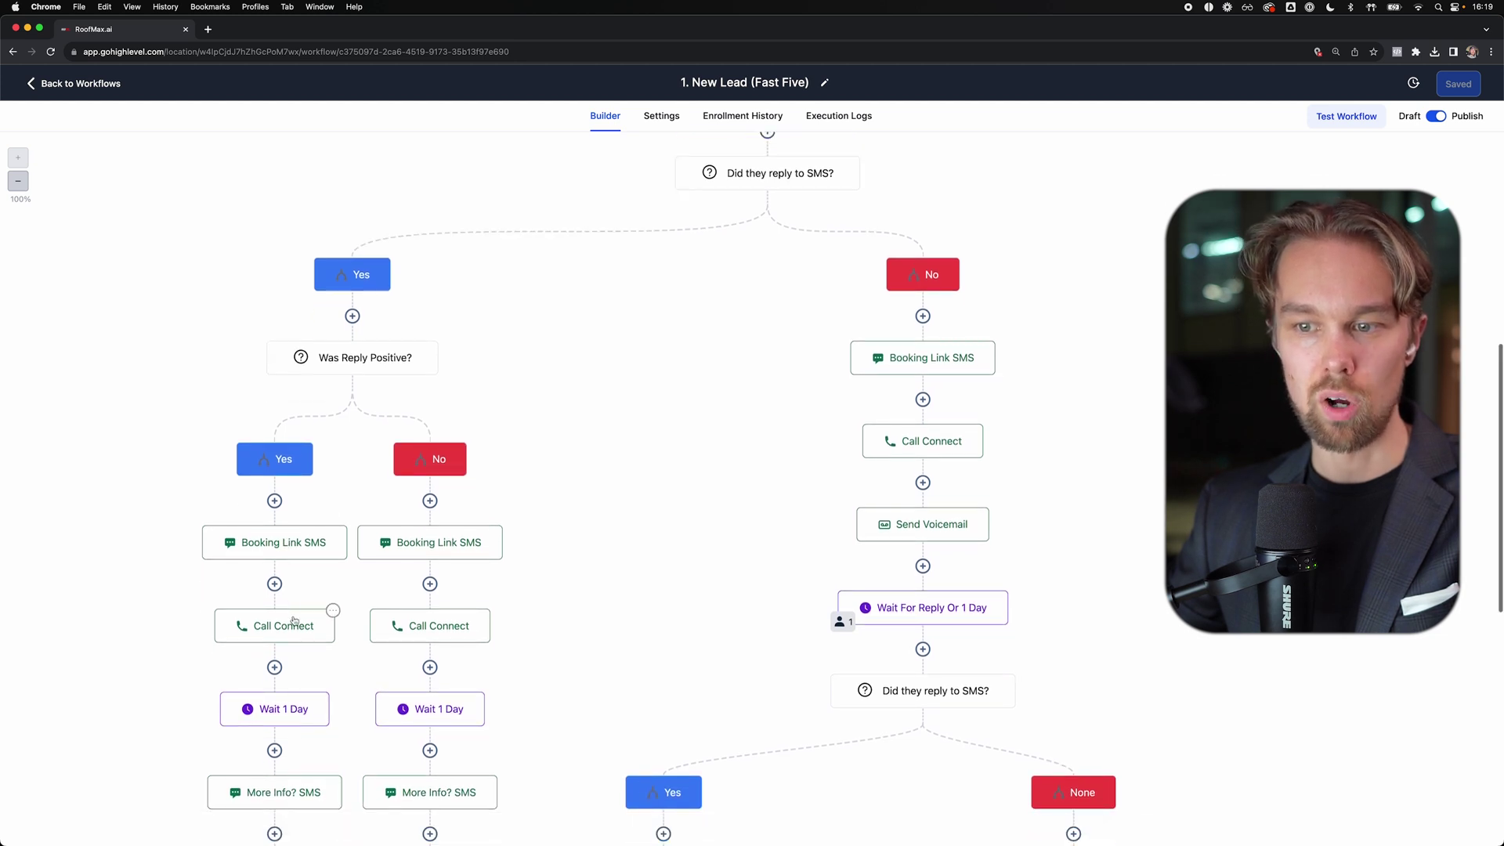
pyautogui.scroll(-1, 296, 695)
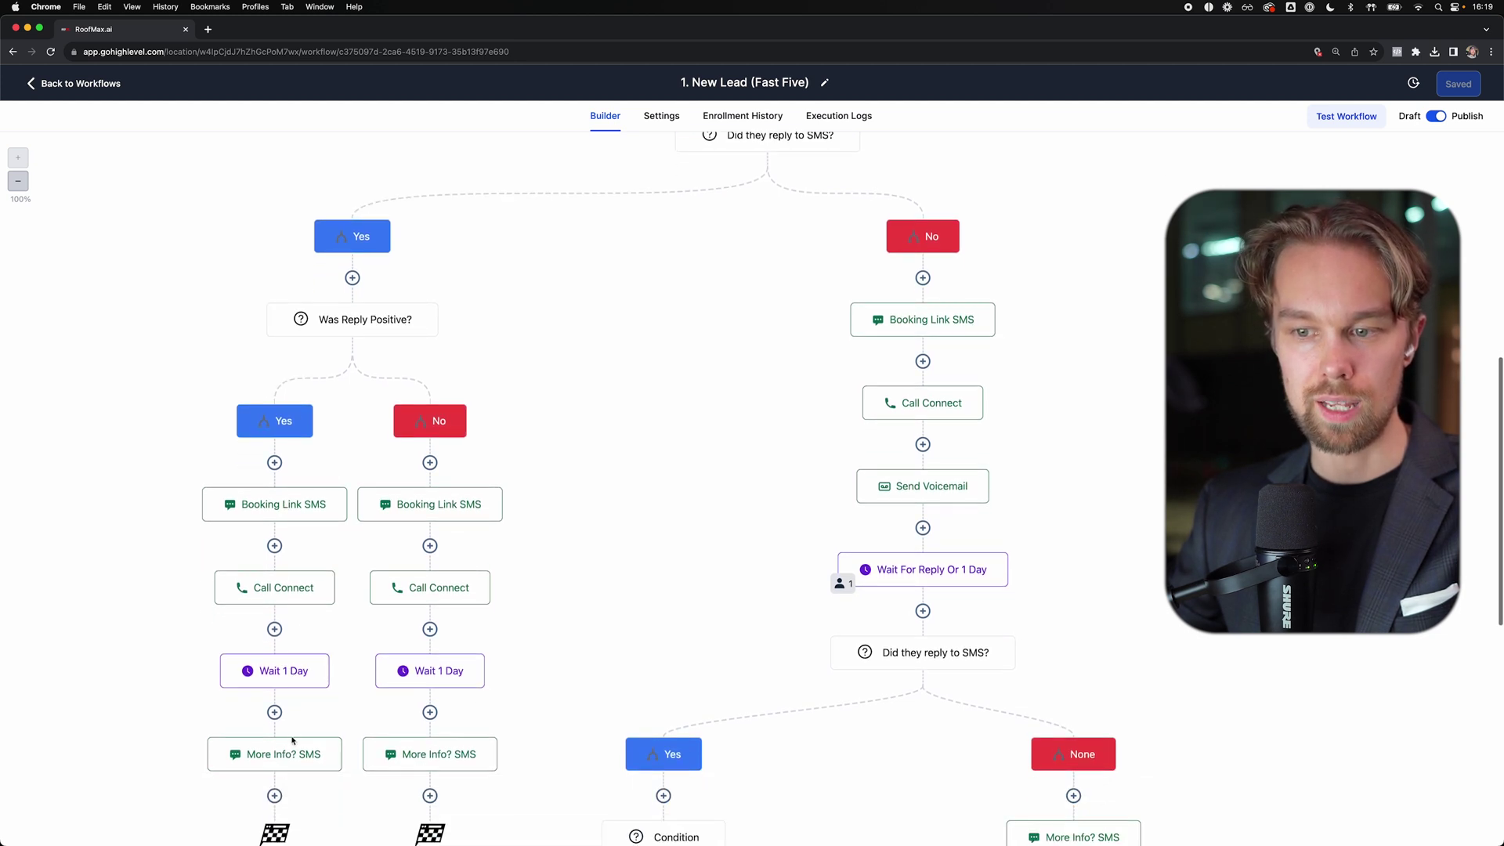
pyautogui.scroll(5, 396, 449)
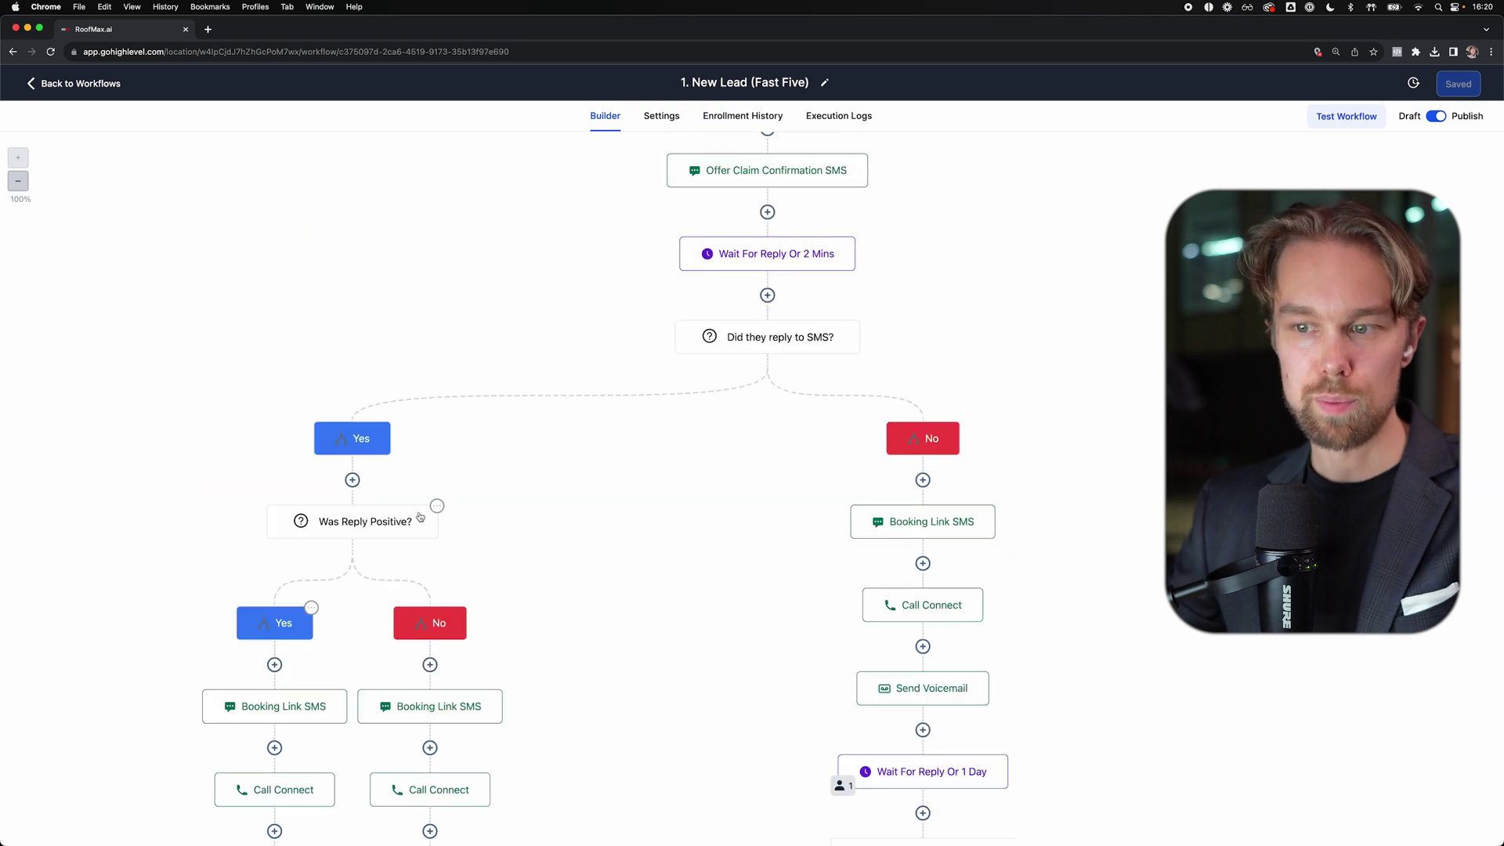
pyautogui.click(431, 705)
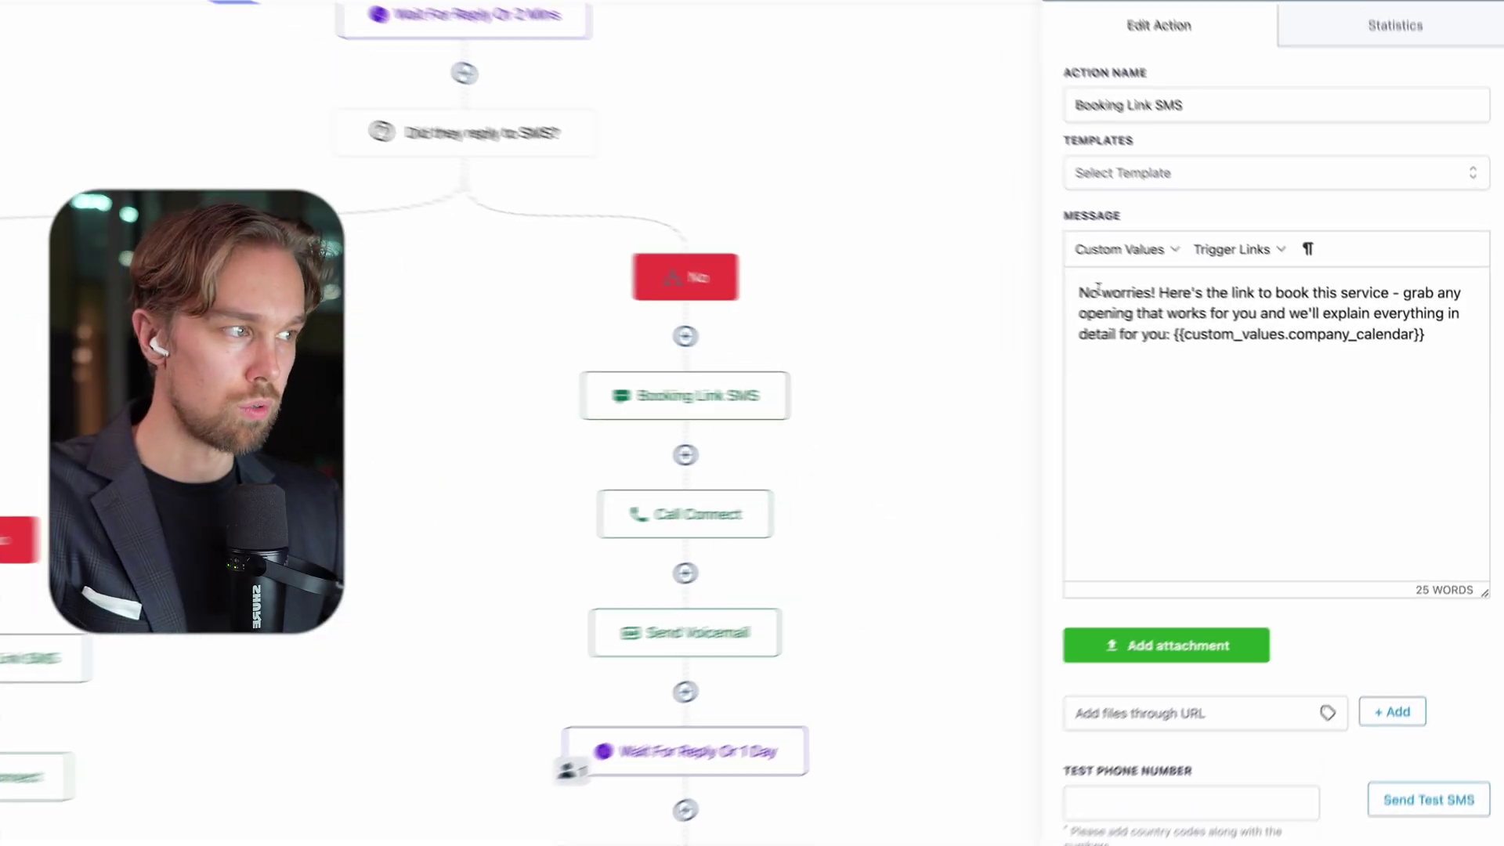
pyautogui.moveTo(1195, 336); pyautogui.dragTo(1240, 339)
pyautogui.moveTo(1156, 282); pyautogui.dragTo(1275, 284)
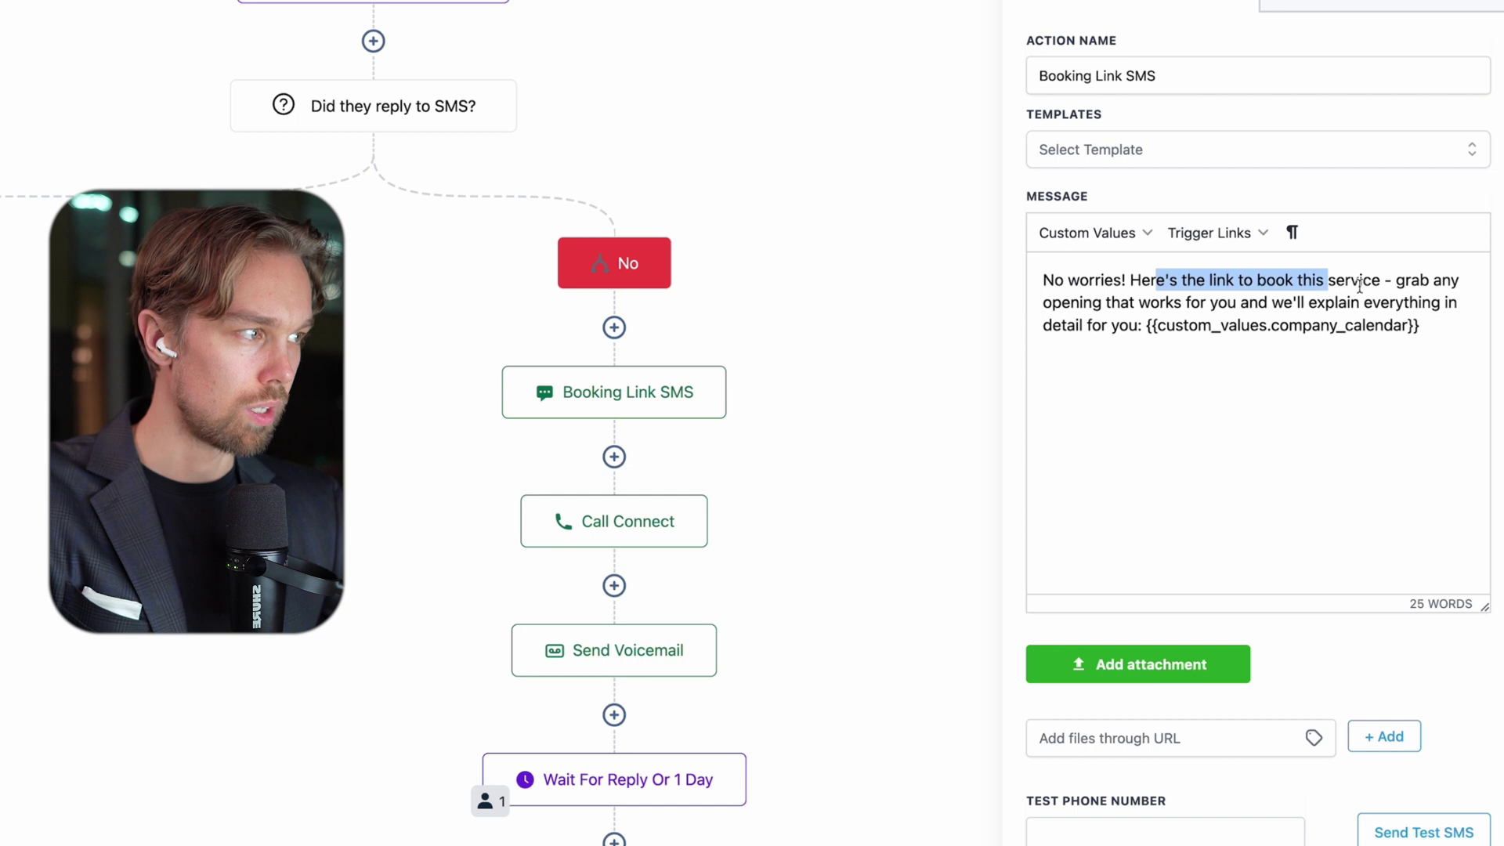
pyautogui.doubleClick(1413, 280)
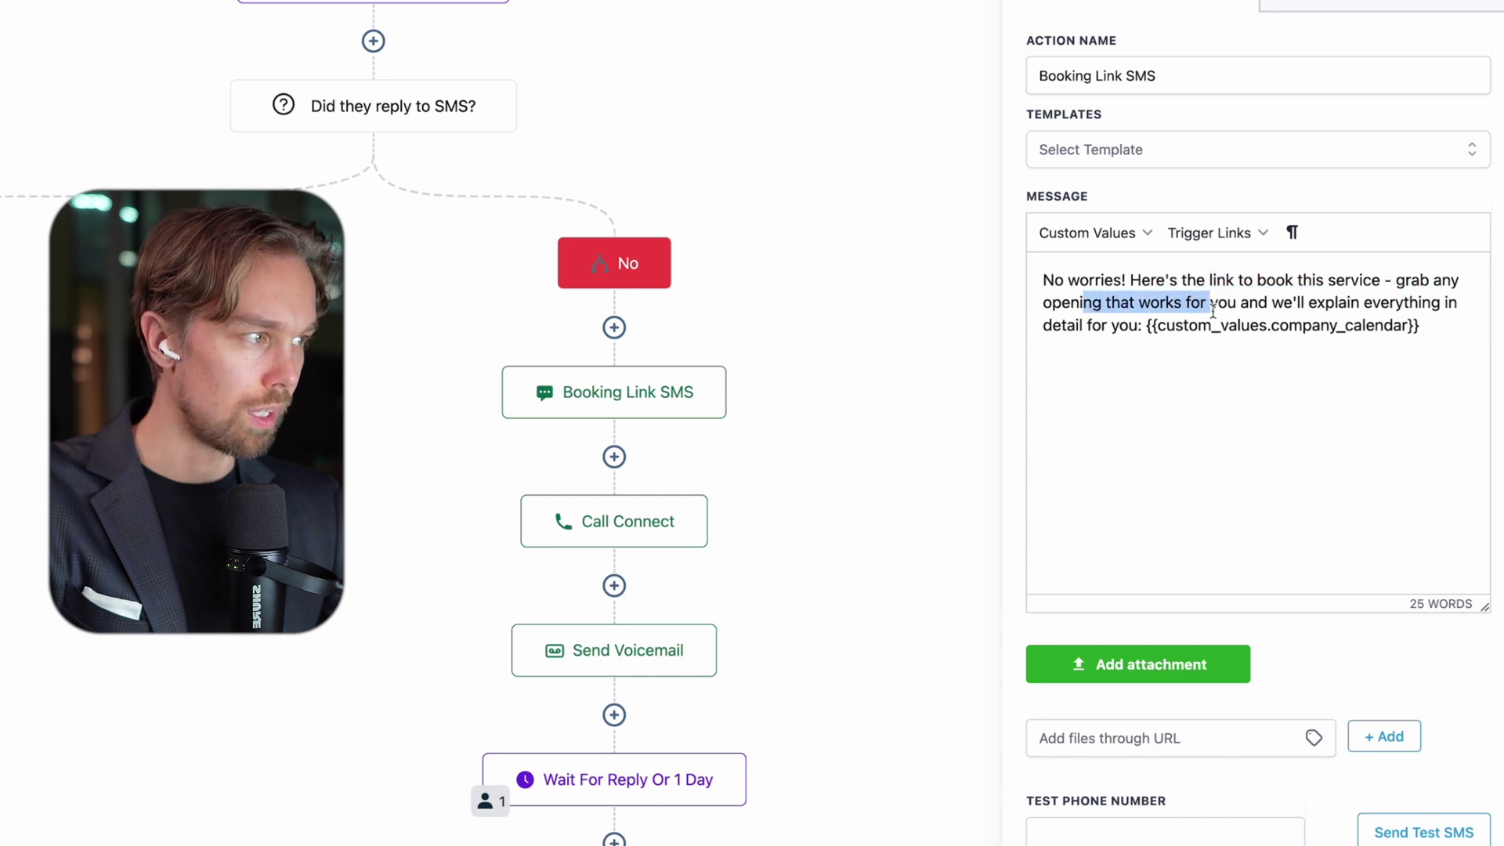
pyautogui.moveTo(1308, 302); pyautogui.dragTo(1342, 302)
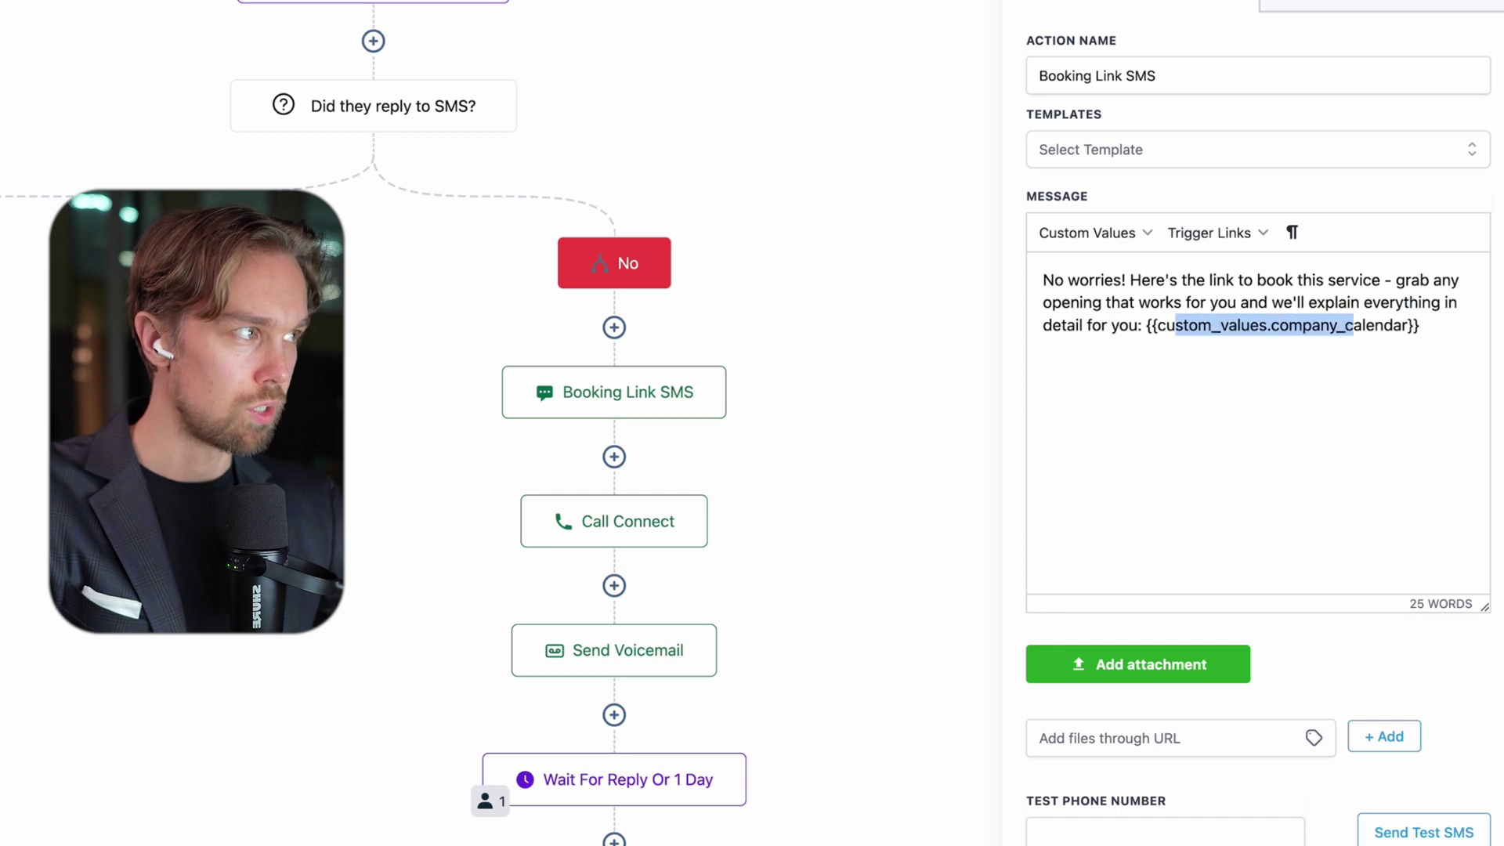
pyautogui.moveTo(1146, 325); pyautogui.dragTo(1435, 326)
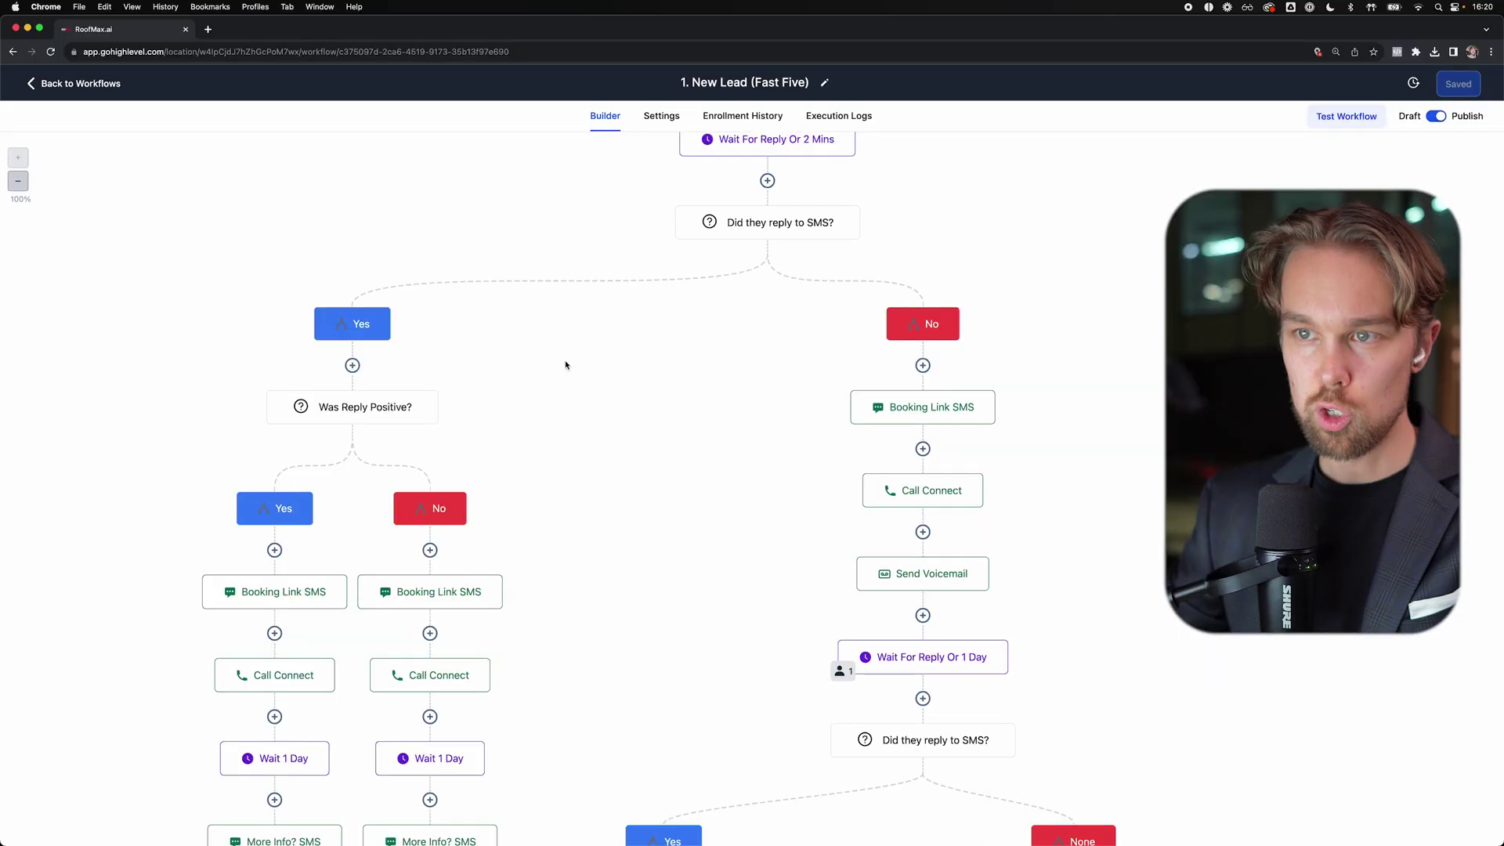
pyautogui.scroll(1, 564, 439)
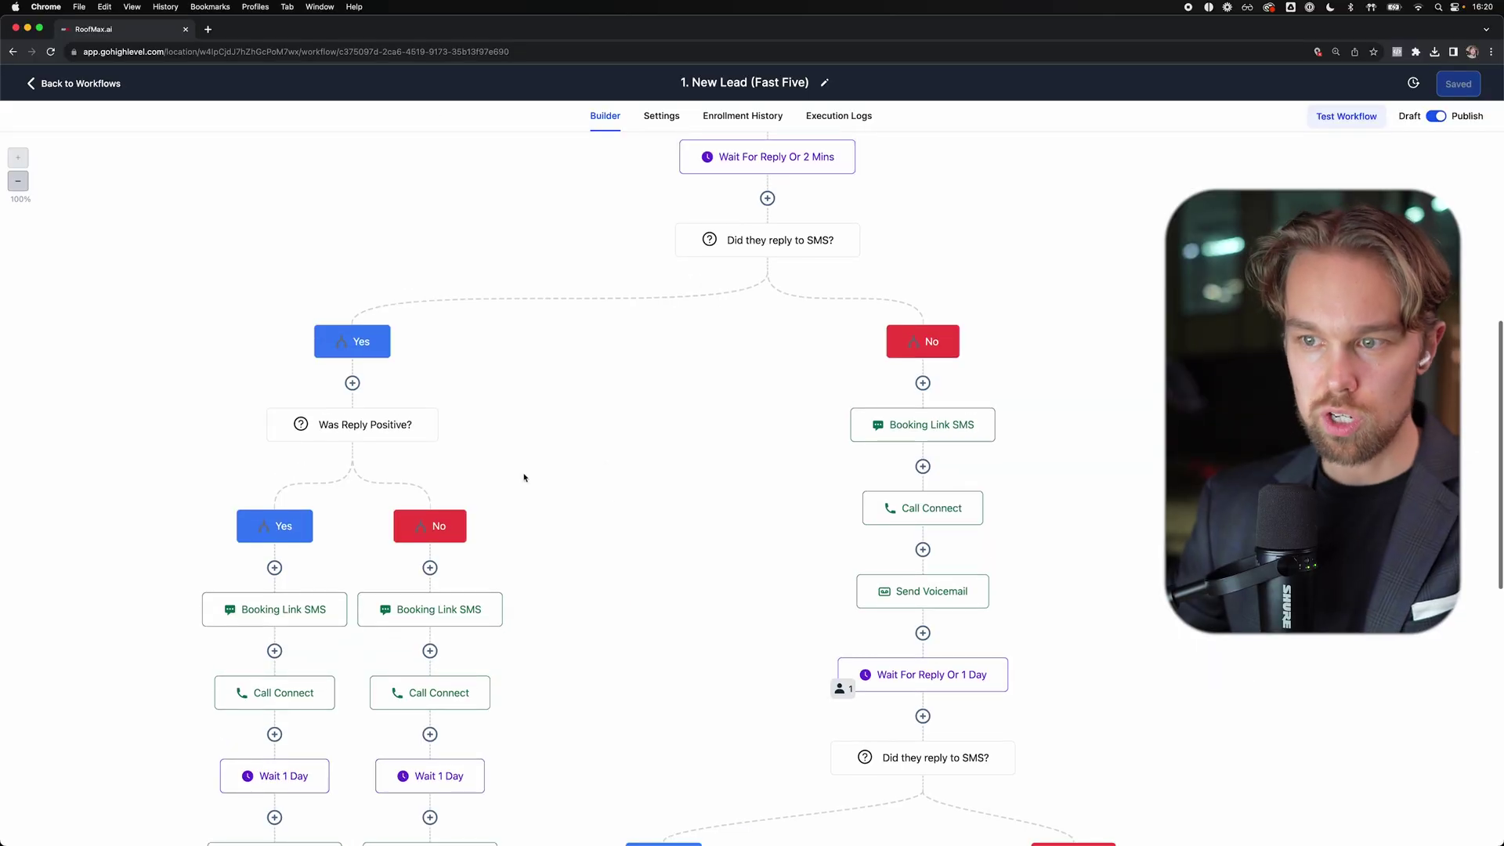
pyautogui.scroll(3, 705, 259)
pyautogui.scroll(1, 772, 220)
pyautogui.click(772, 211)
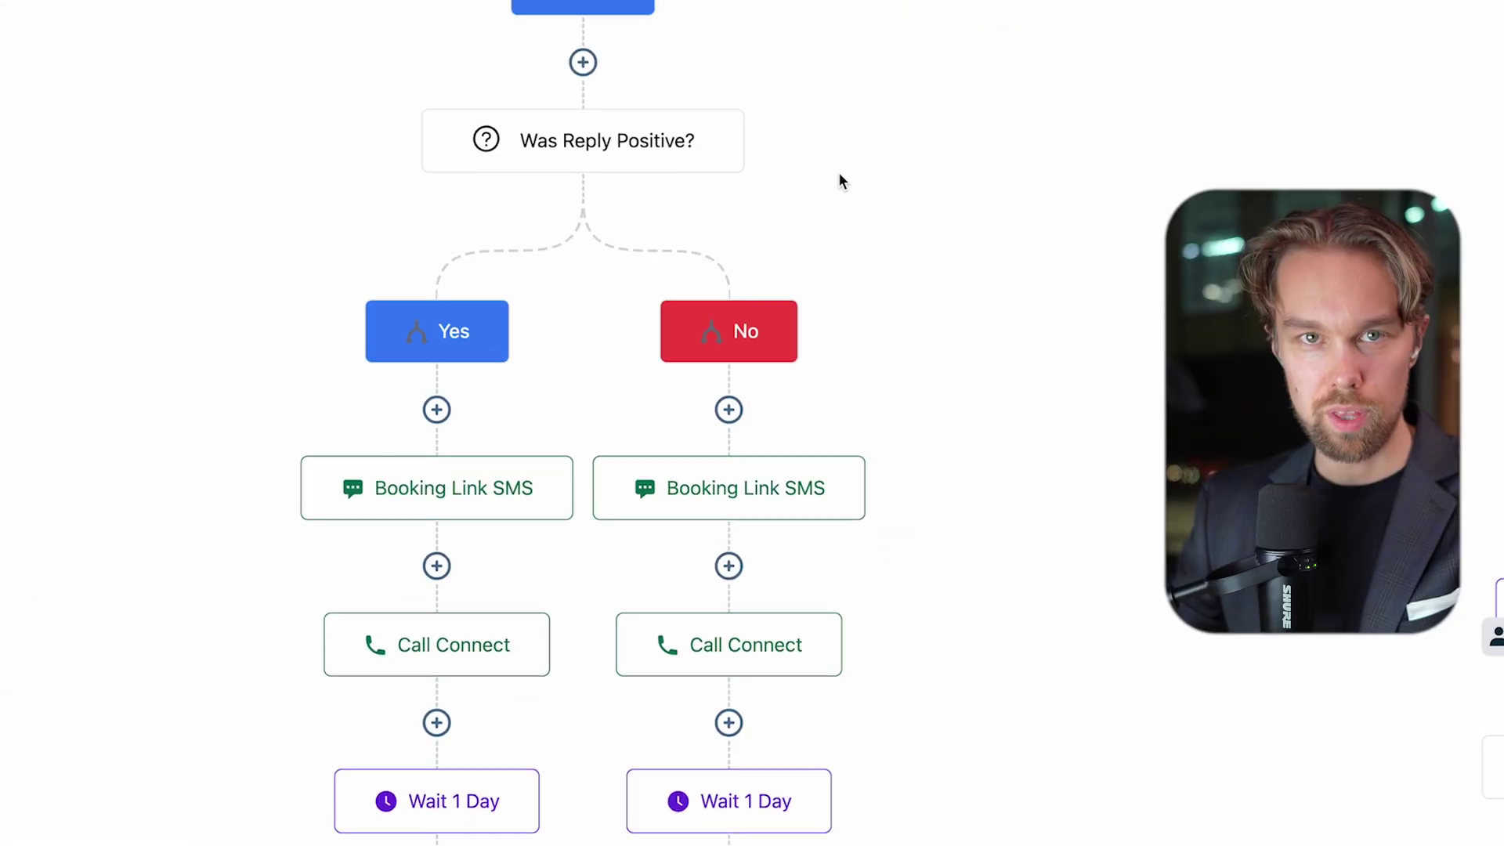
pyautogui.scroll(1, 839, 181)
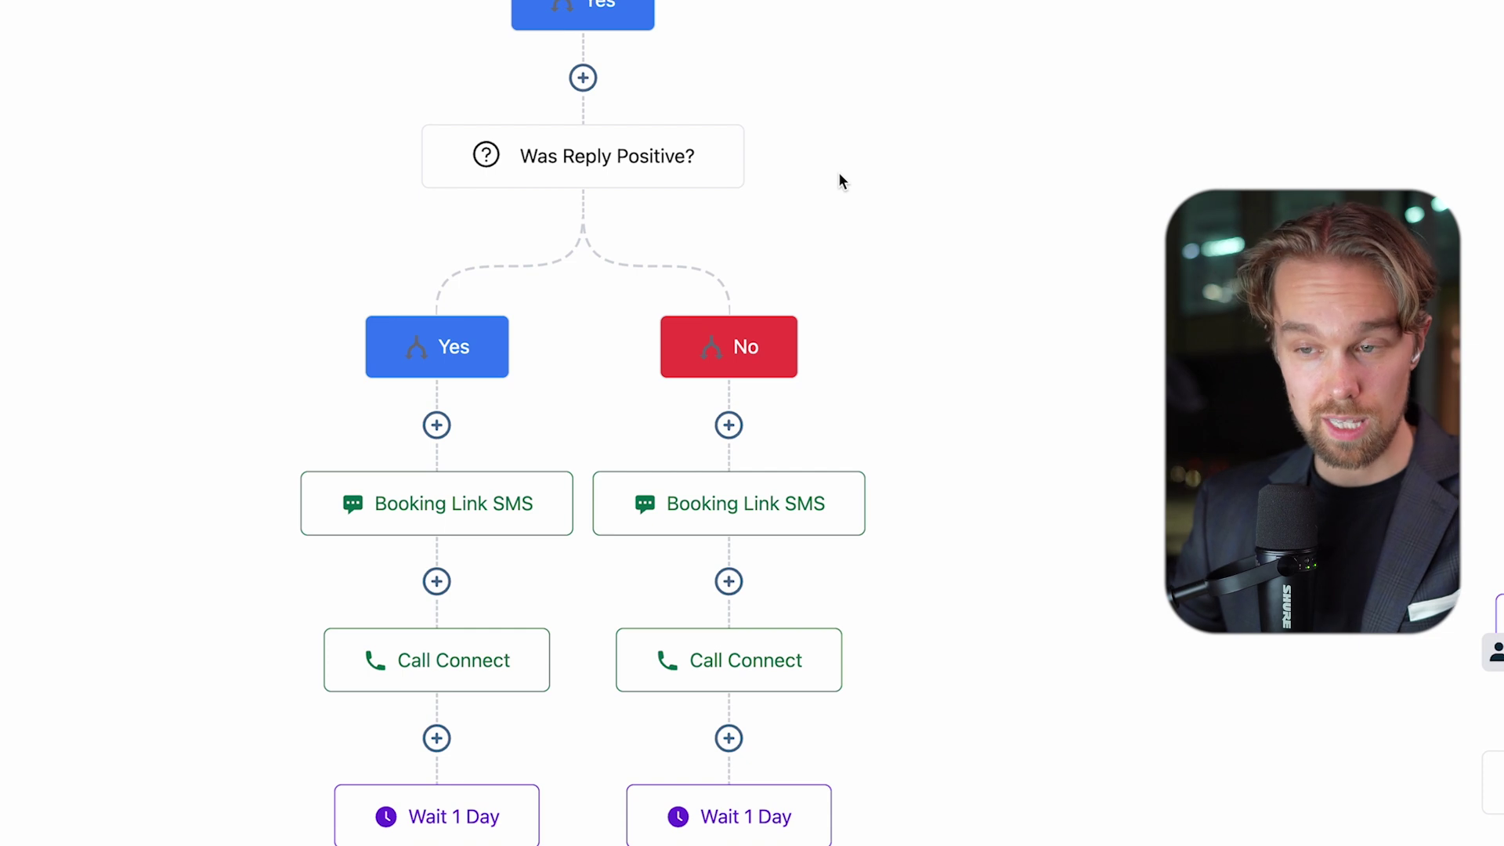
pyautogui.moveTo(580, 521)
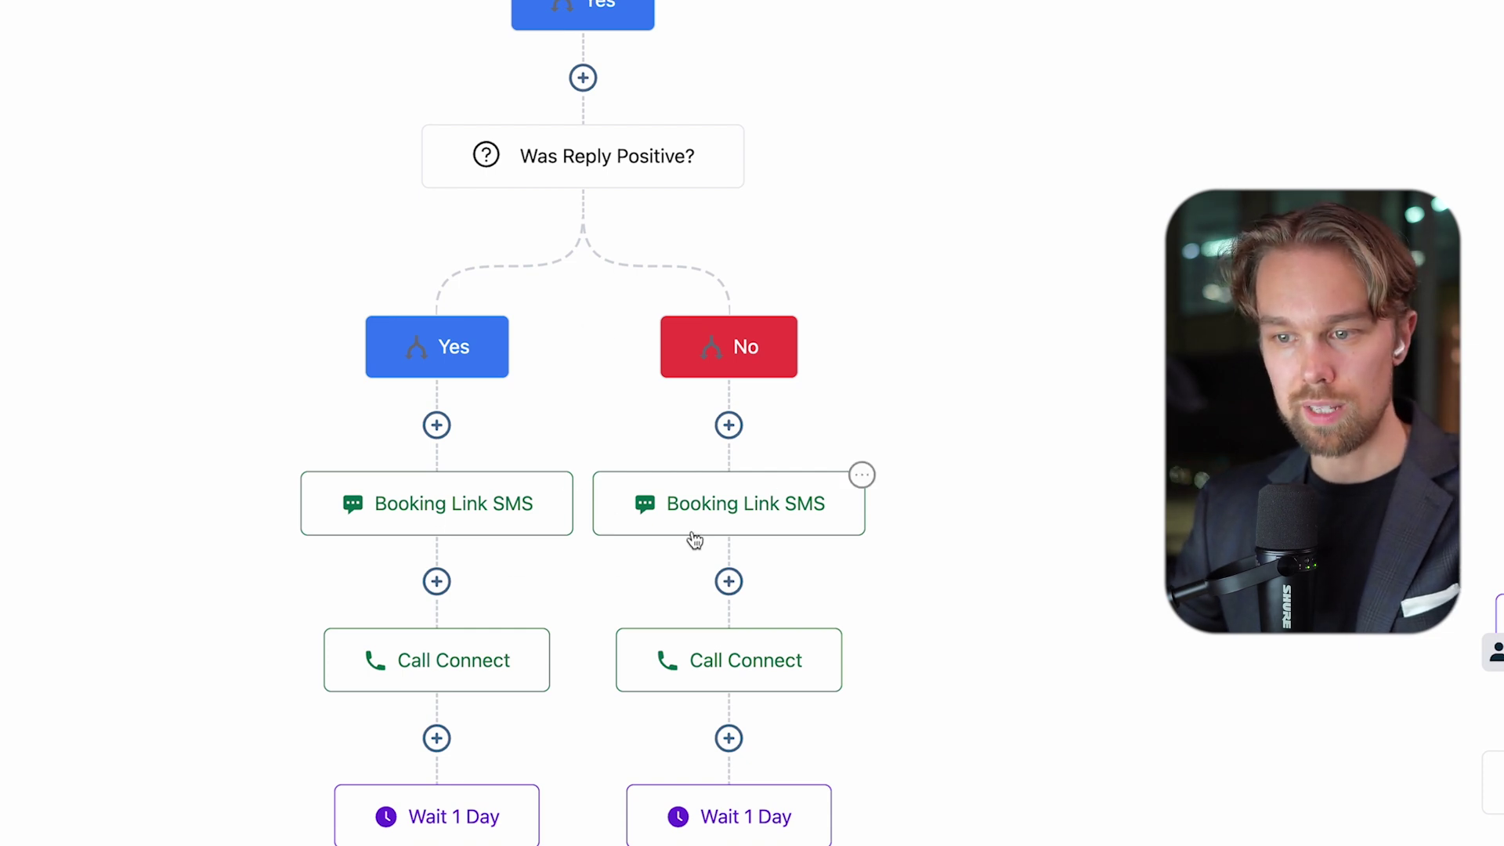
# - Inspect the Call Connect step on the New Lead workflow's no-reply branch, then return to the workflow list
pyautogui.click(698, 673)
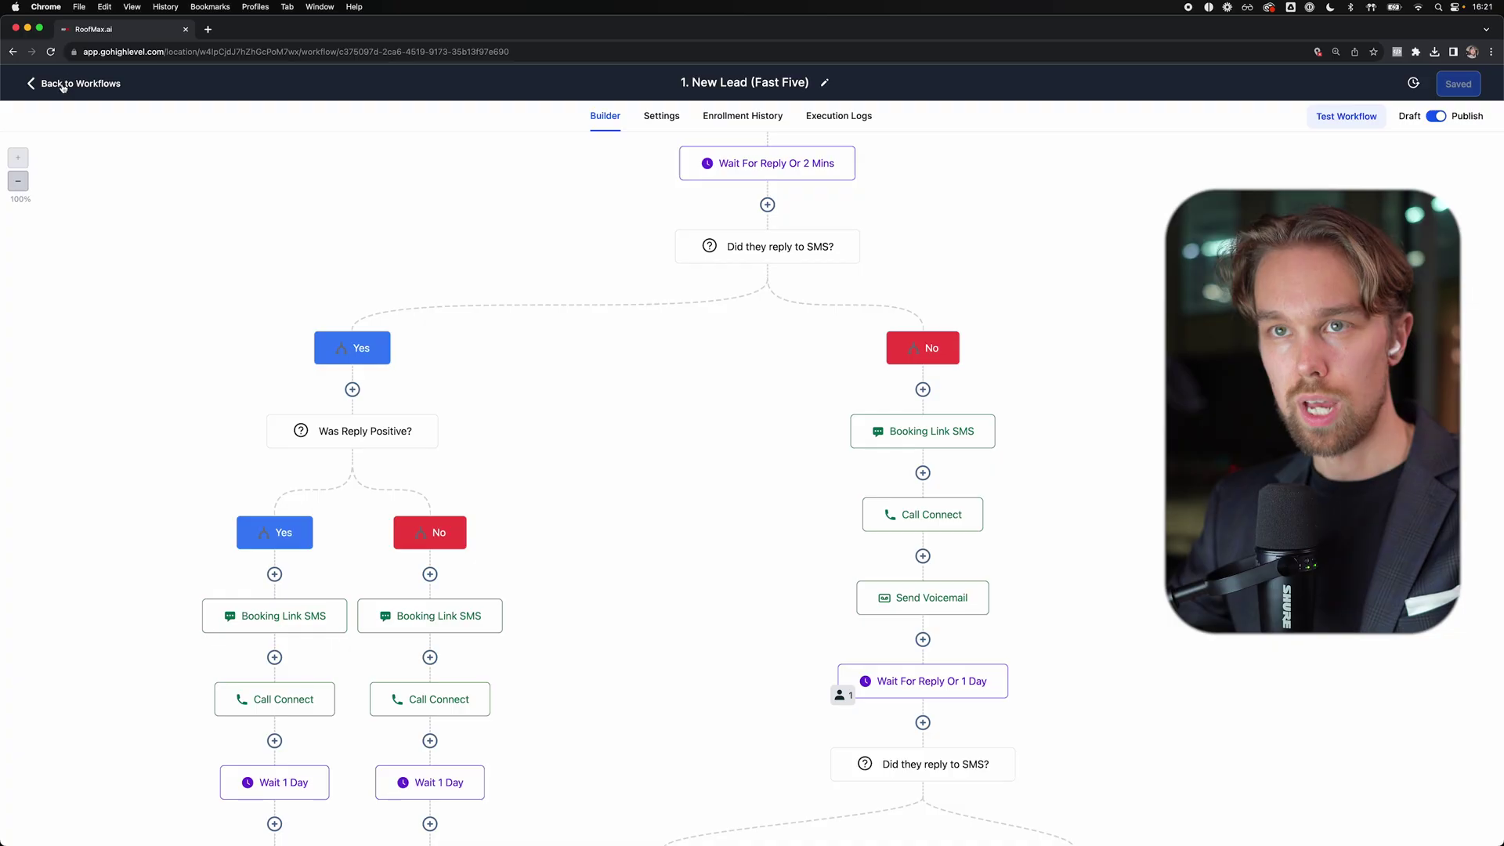
pyautogui.click(63, 87)
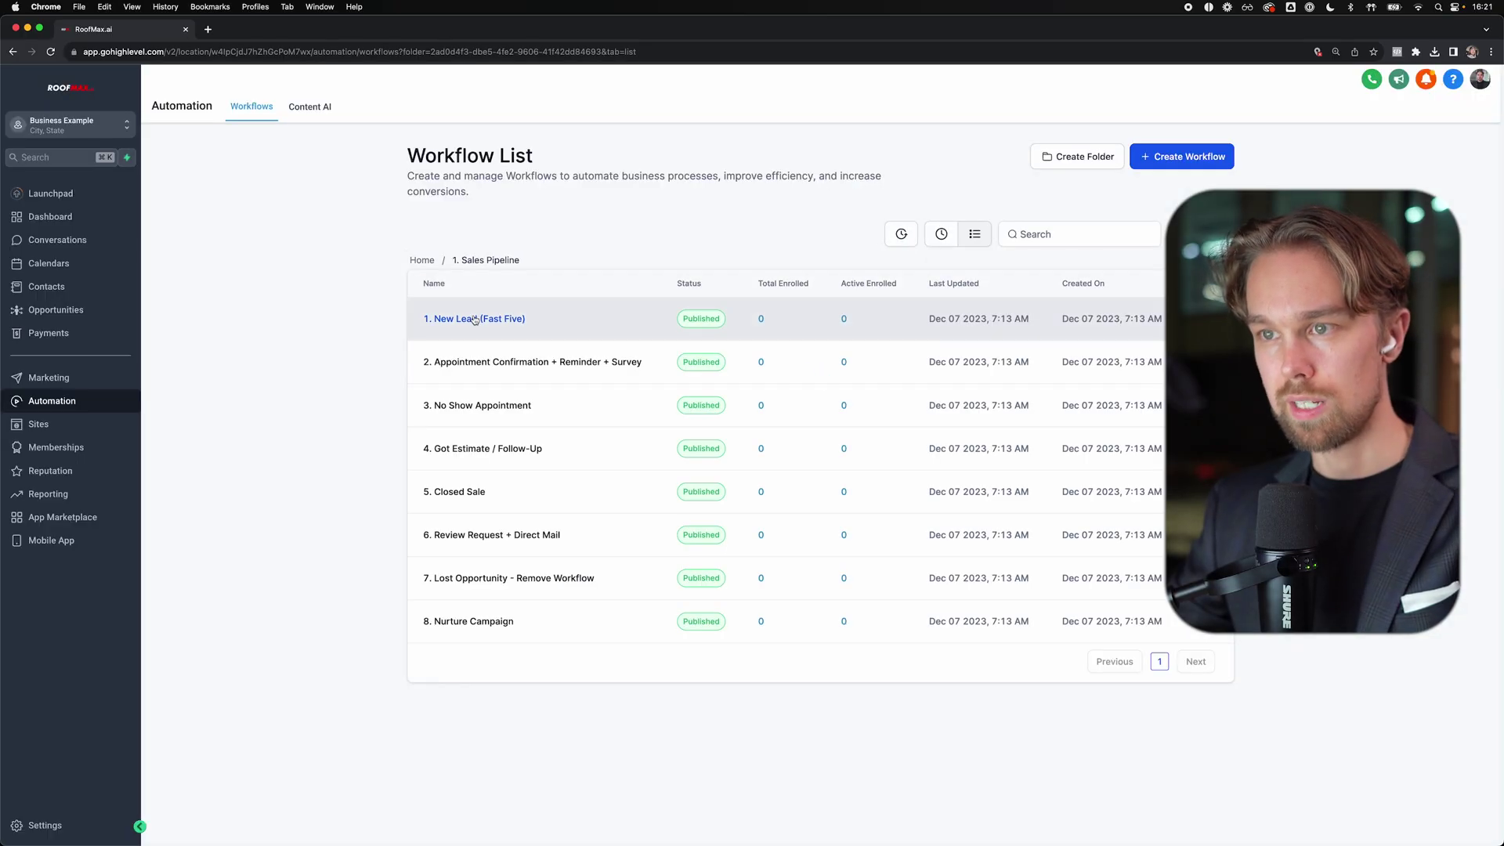
# - Open the Appointment Confirmation + Reminder + Survey workflow and scroll through its steps
pyautogui.click(492, 365)
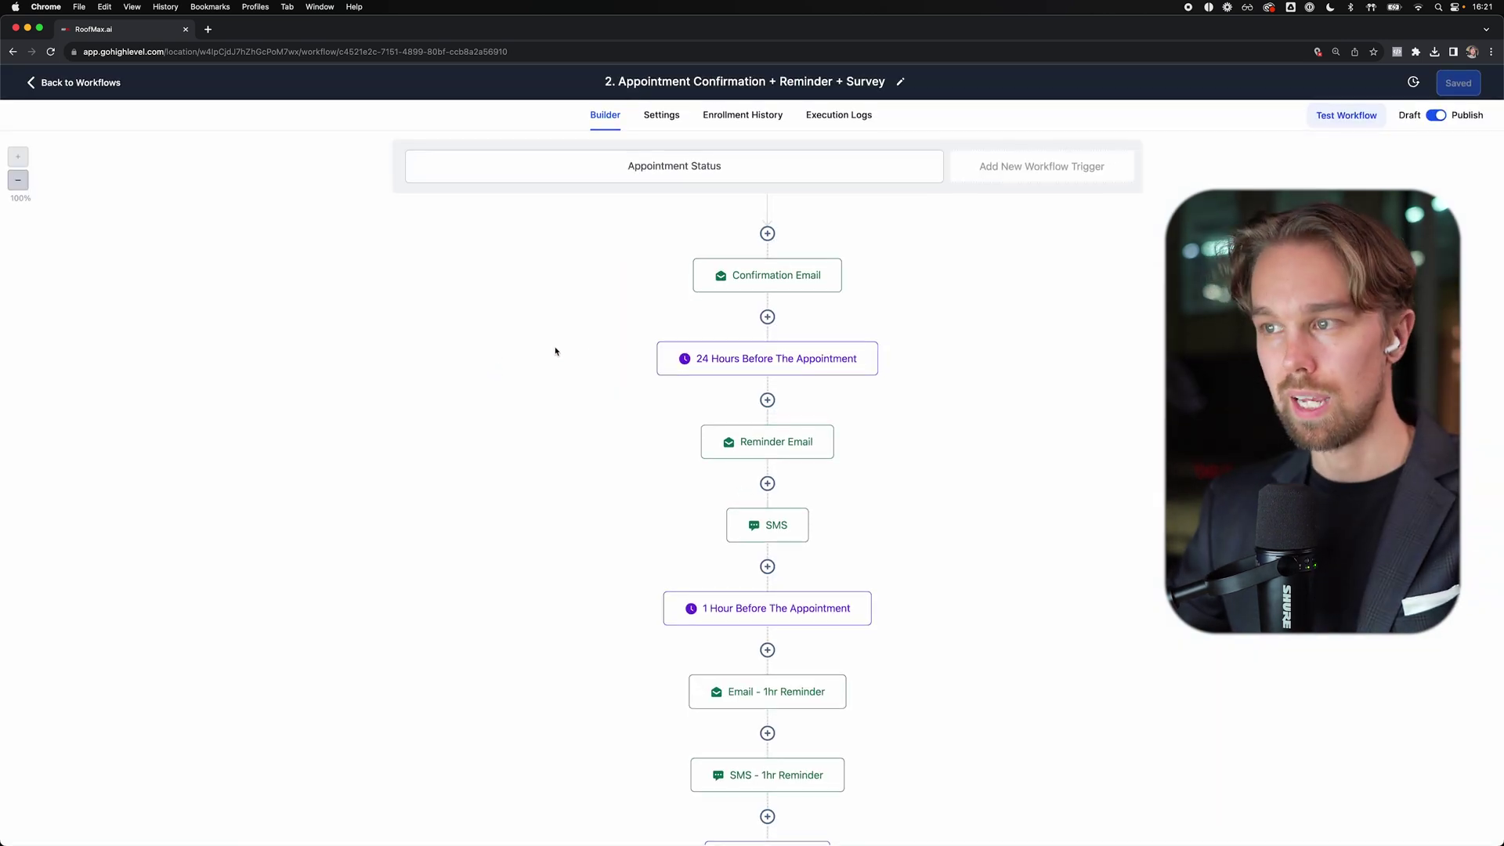
pyautogui.scroll(-1, 736, 346)
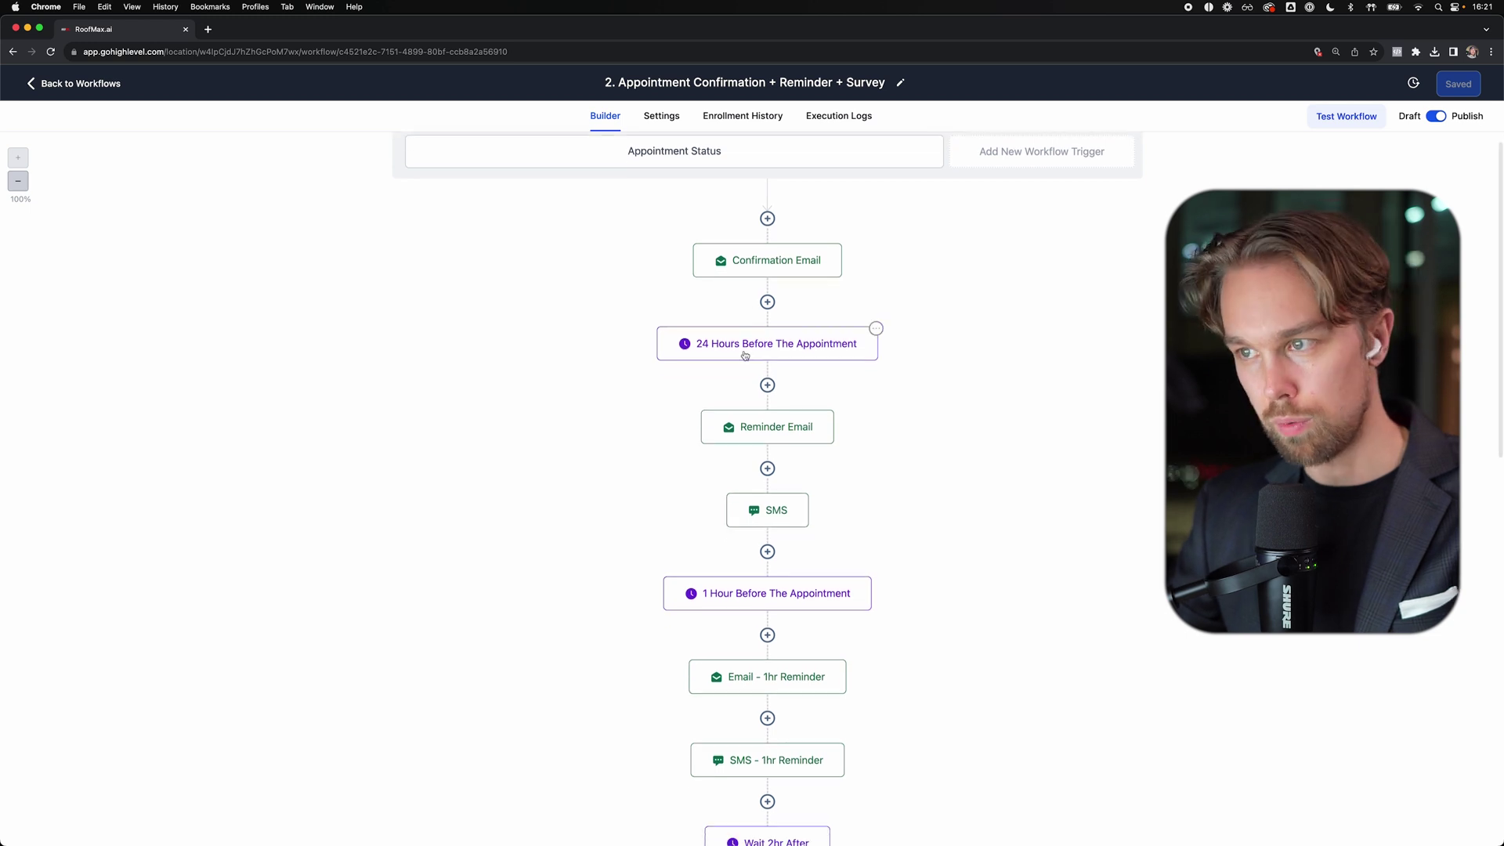
pyautogui.scroll(-3, 595, 370)
pyautogui.scroll(-4, 666, 455)
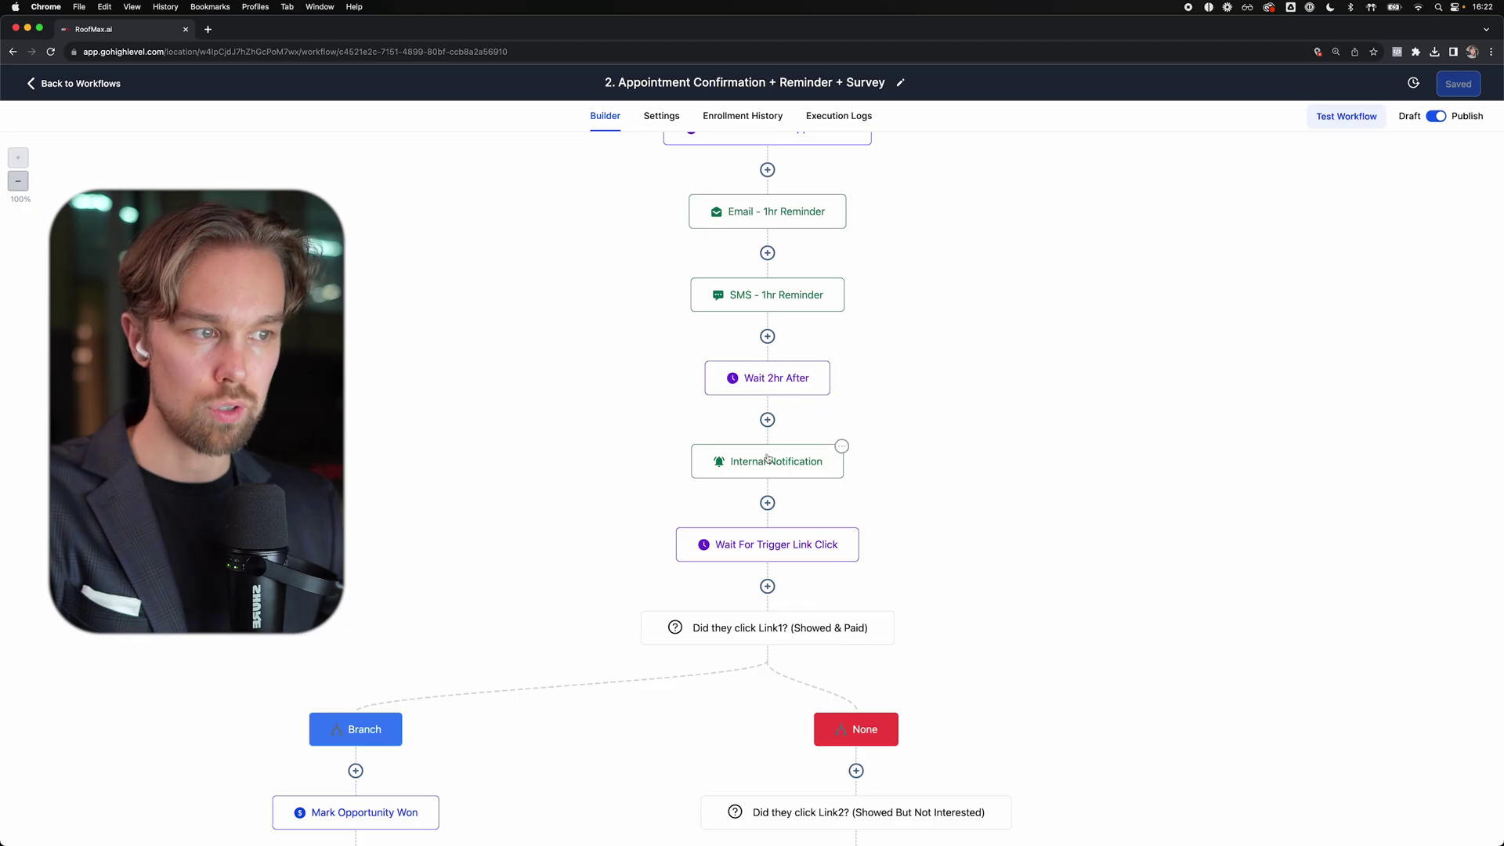
# - Inspect its Internal Notification step and link-click branches, then go to Marketing
pyautogui.click(768, 460)
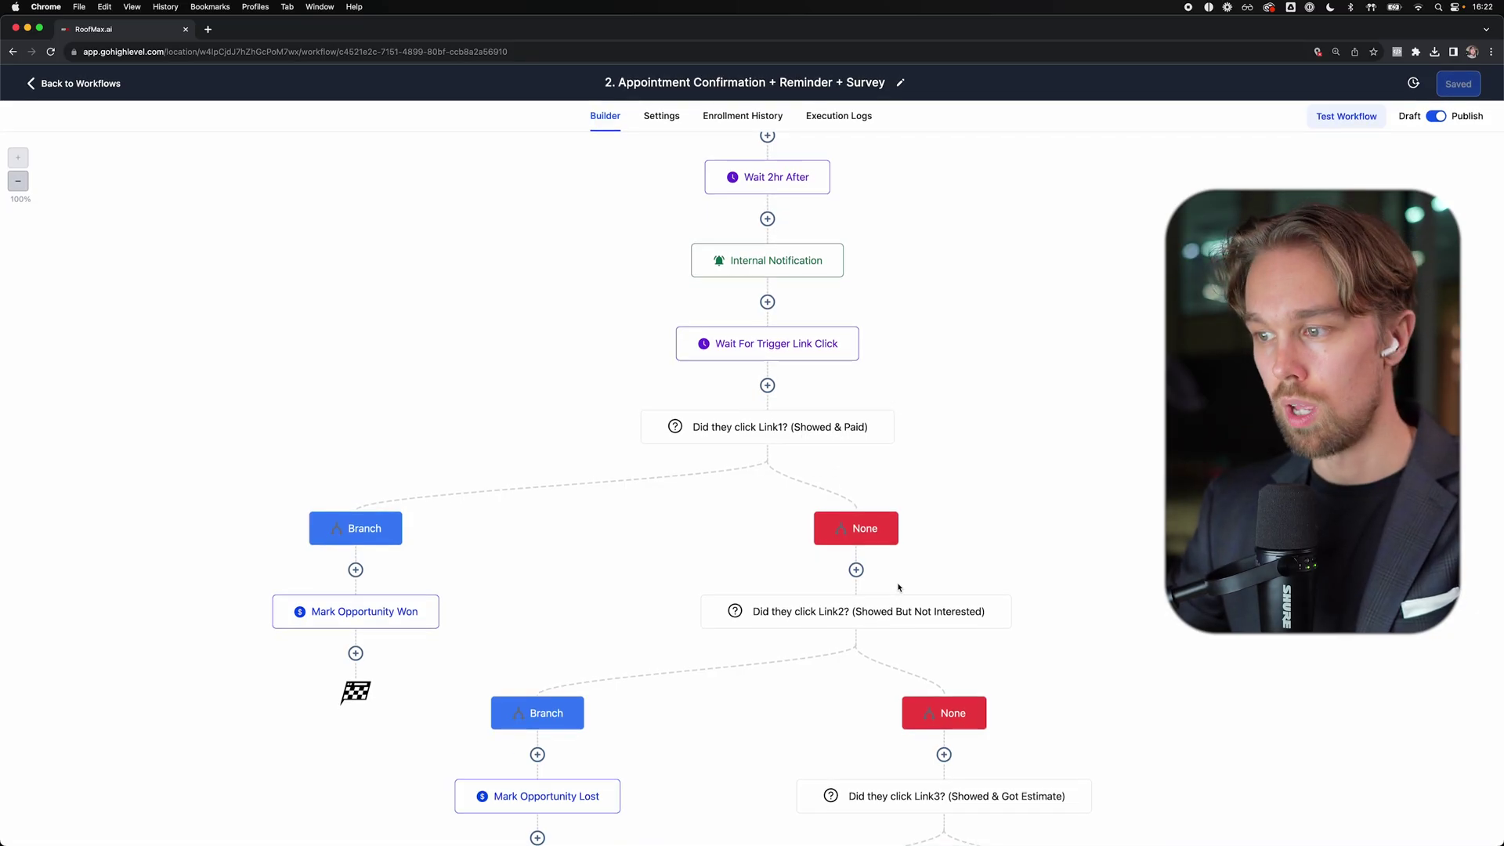
pyautogui.scroll(-3, 900, 564)
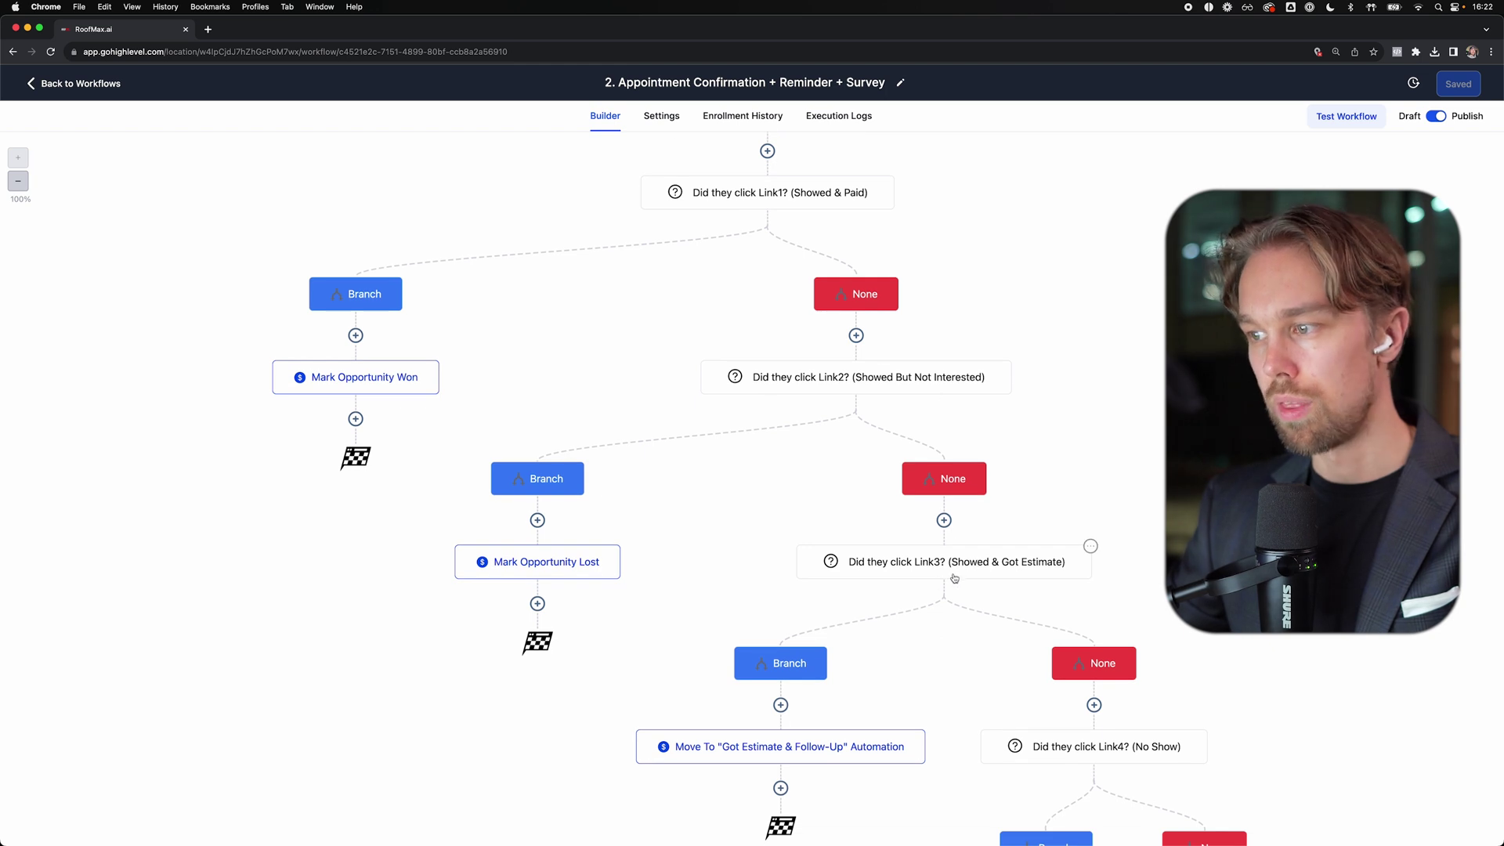
pyautogui.scroll(-1, 986, 573)
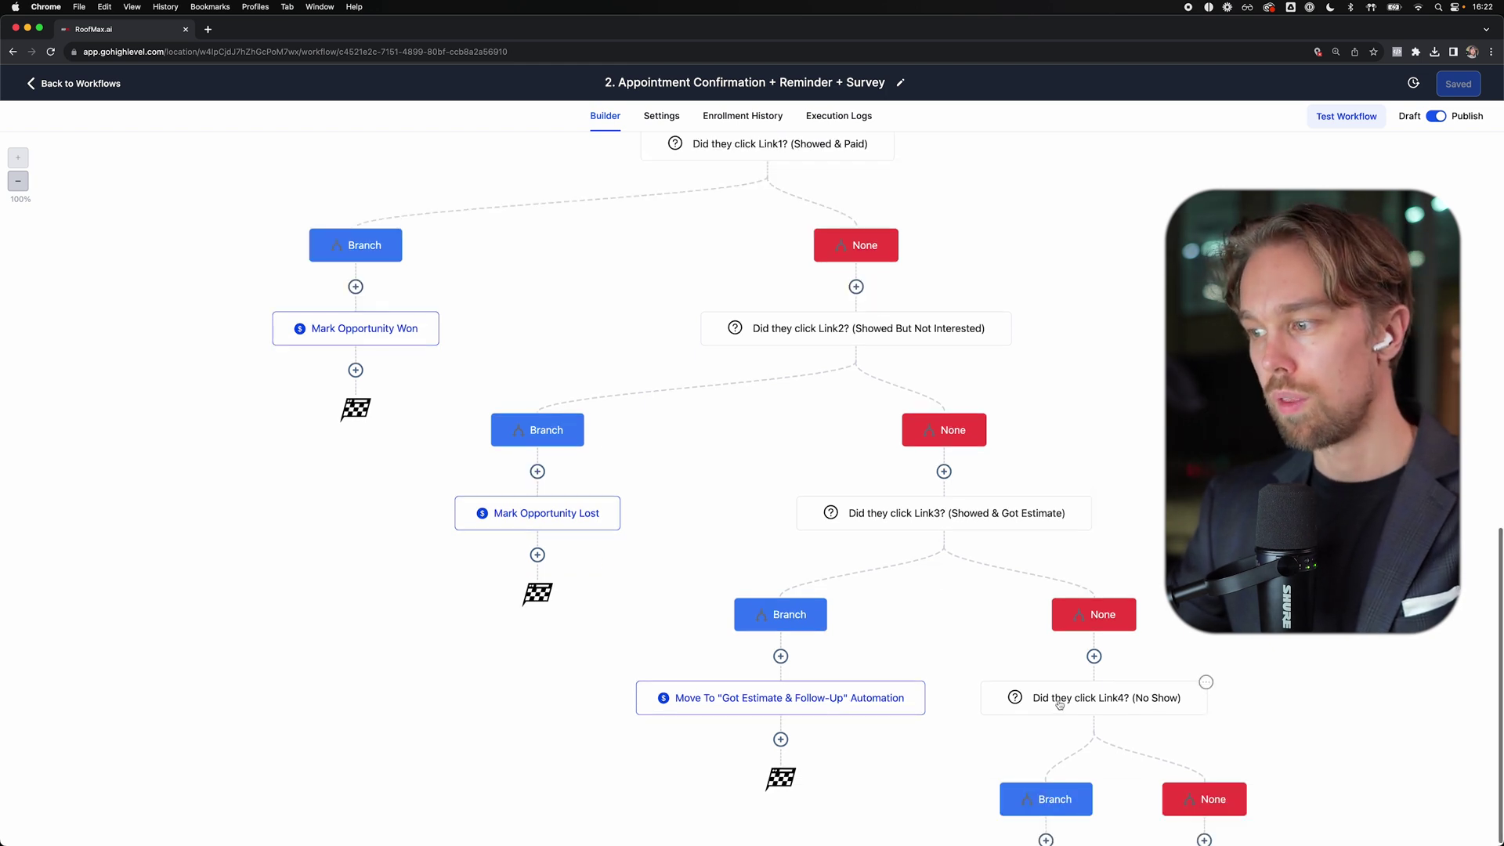
pyautogui.scroll(2, 863, 319)
pyautogui.scroll(-3, 931, 451)
pyautogui.scroll(2, 931, 452)
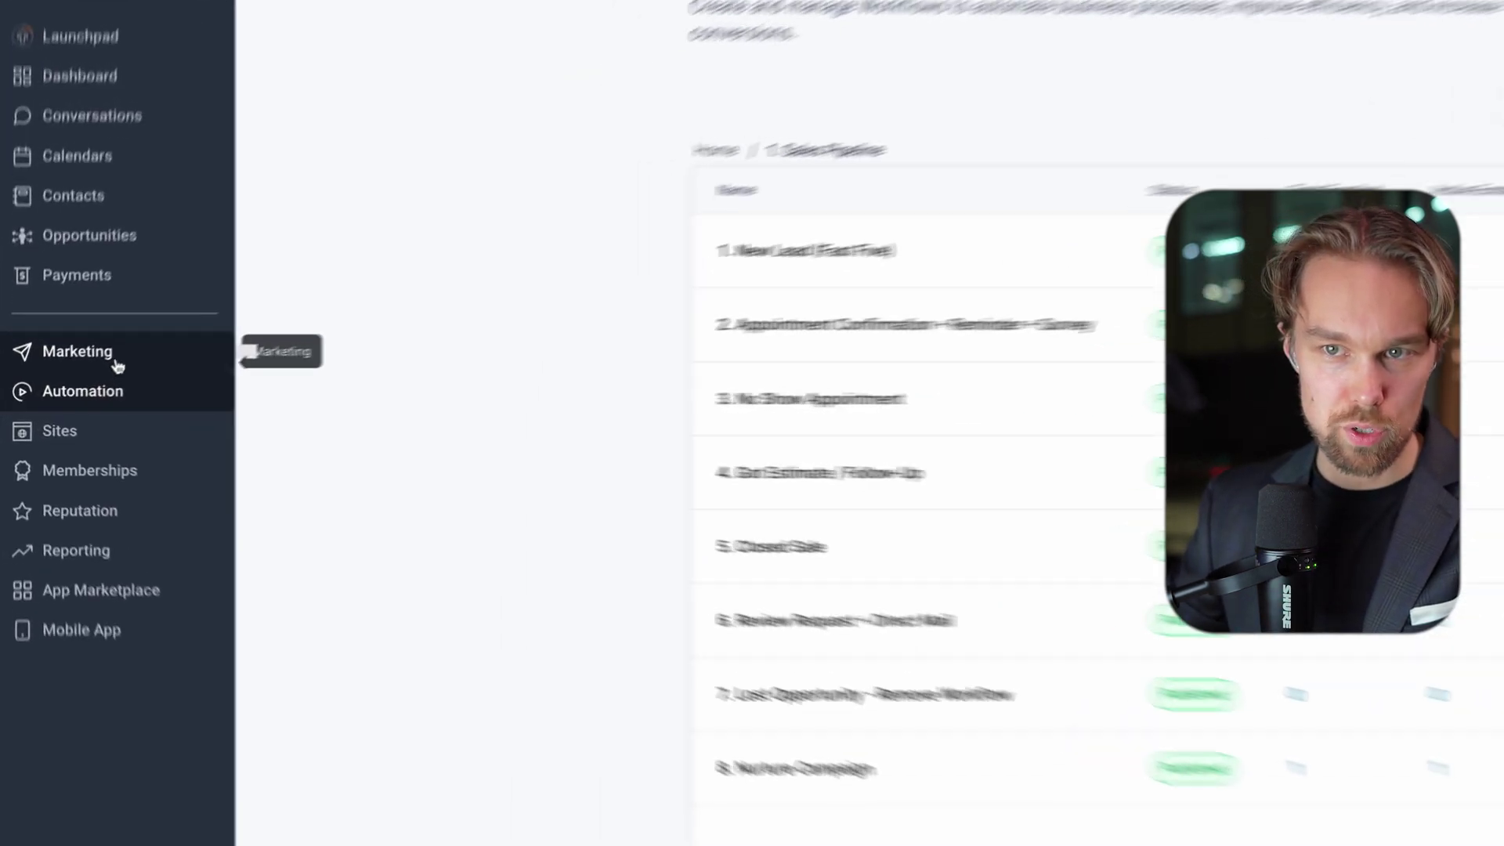
pyautogui.click(73, 379)
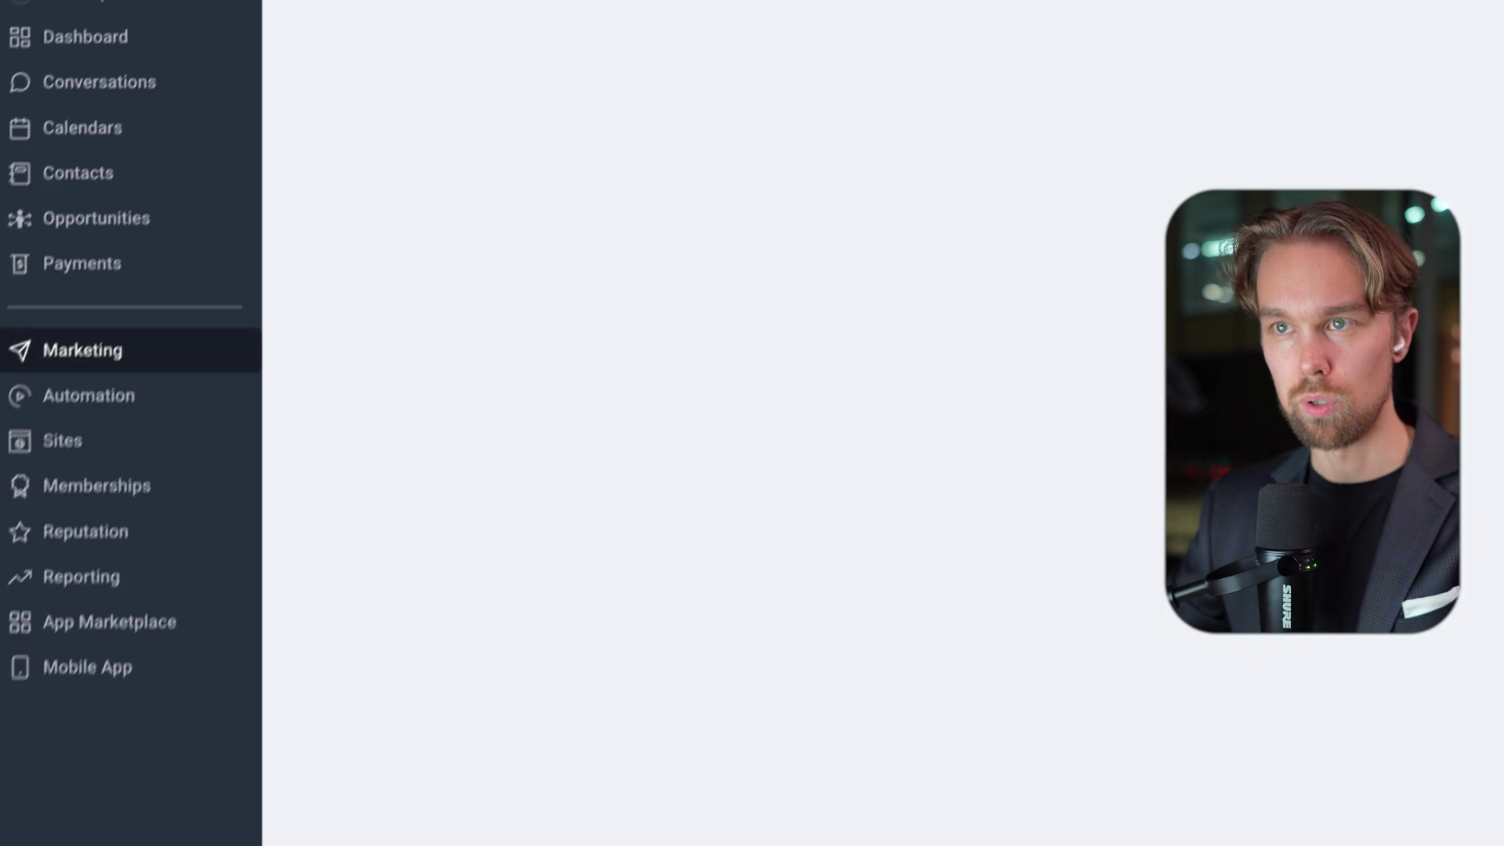
# - Open the Appointment Follow-Up template from the Internal Notifications email template folder
pyautogui.click(487, 91)
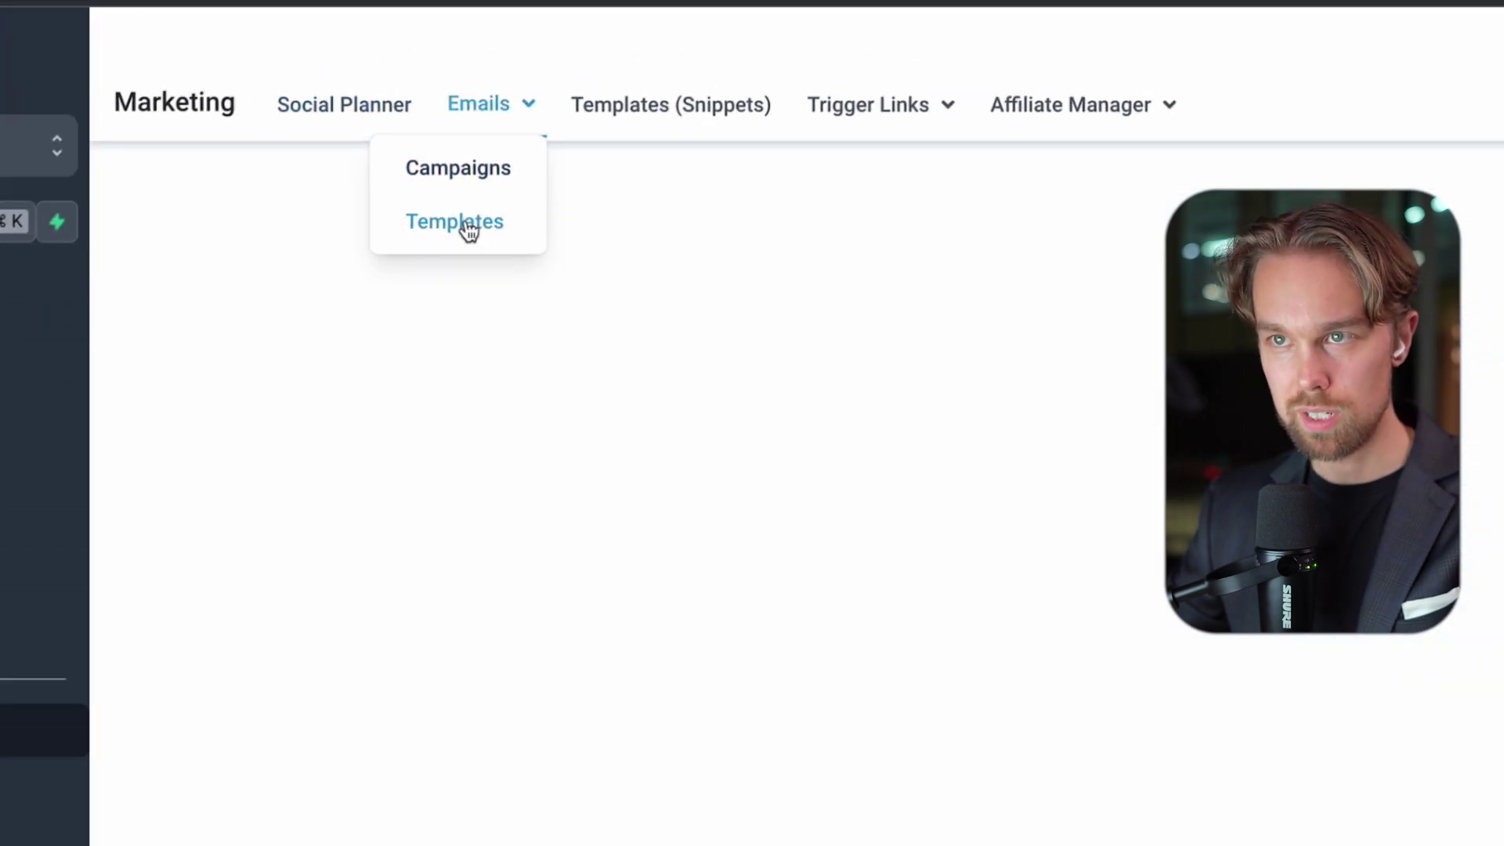
pyautogui.click(468, 228)
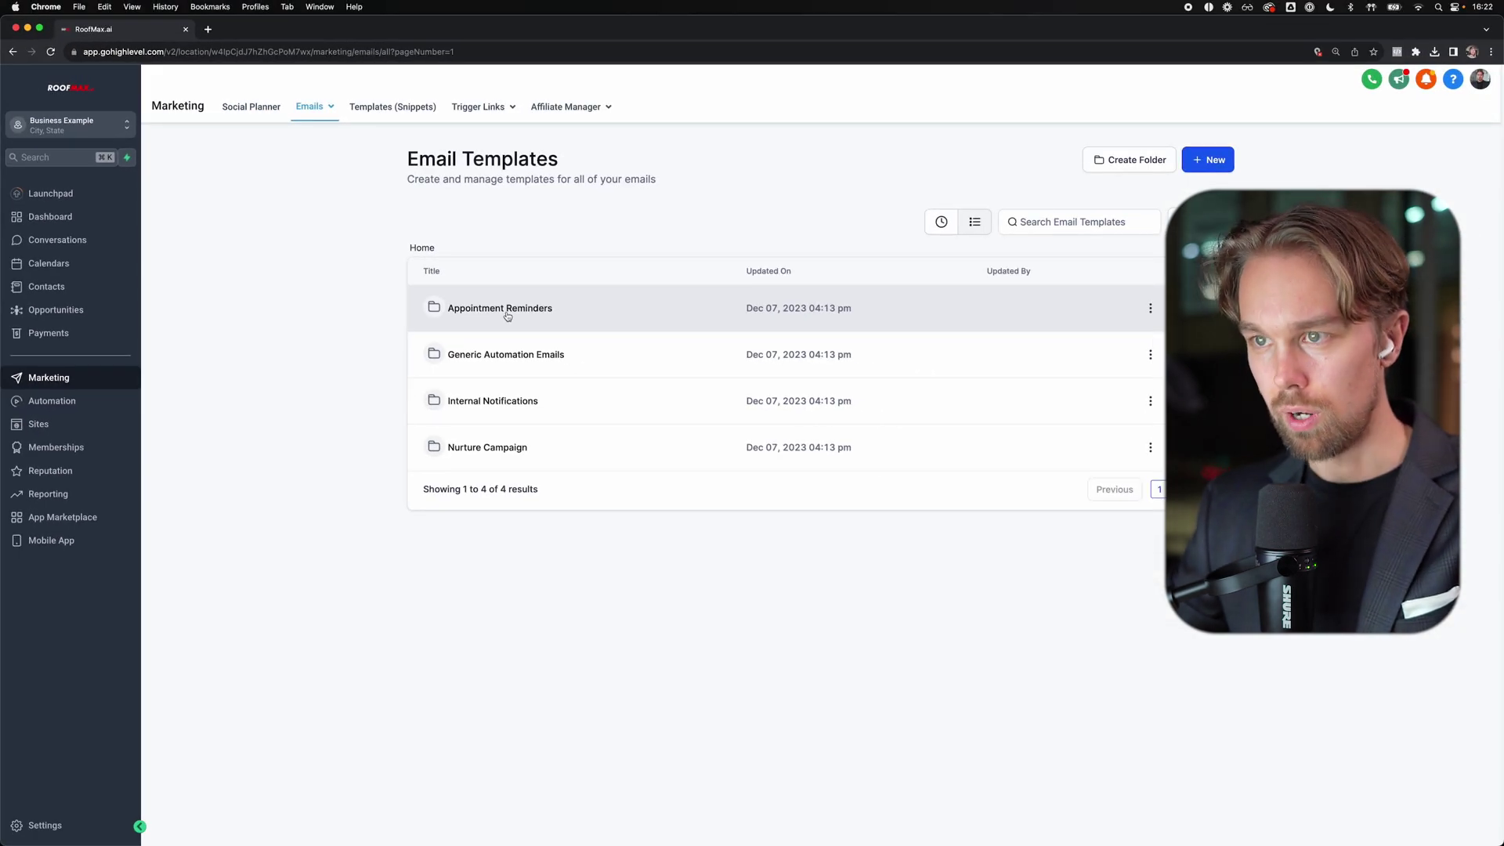
pyautogui.click(517, 400)
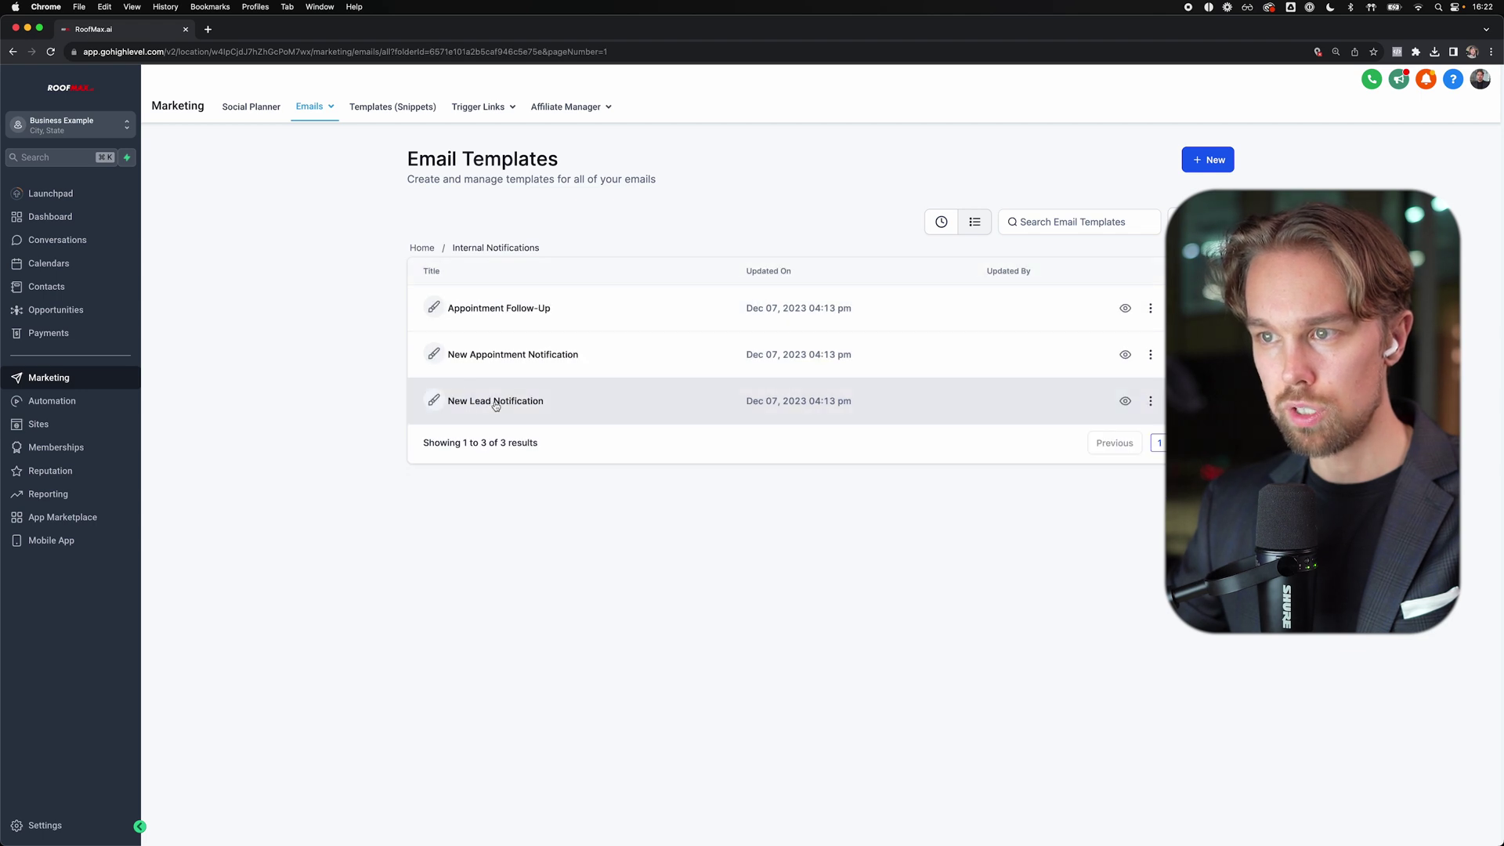
pyautogui.click(510, 315)
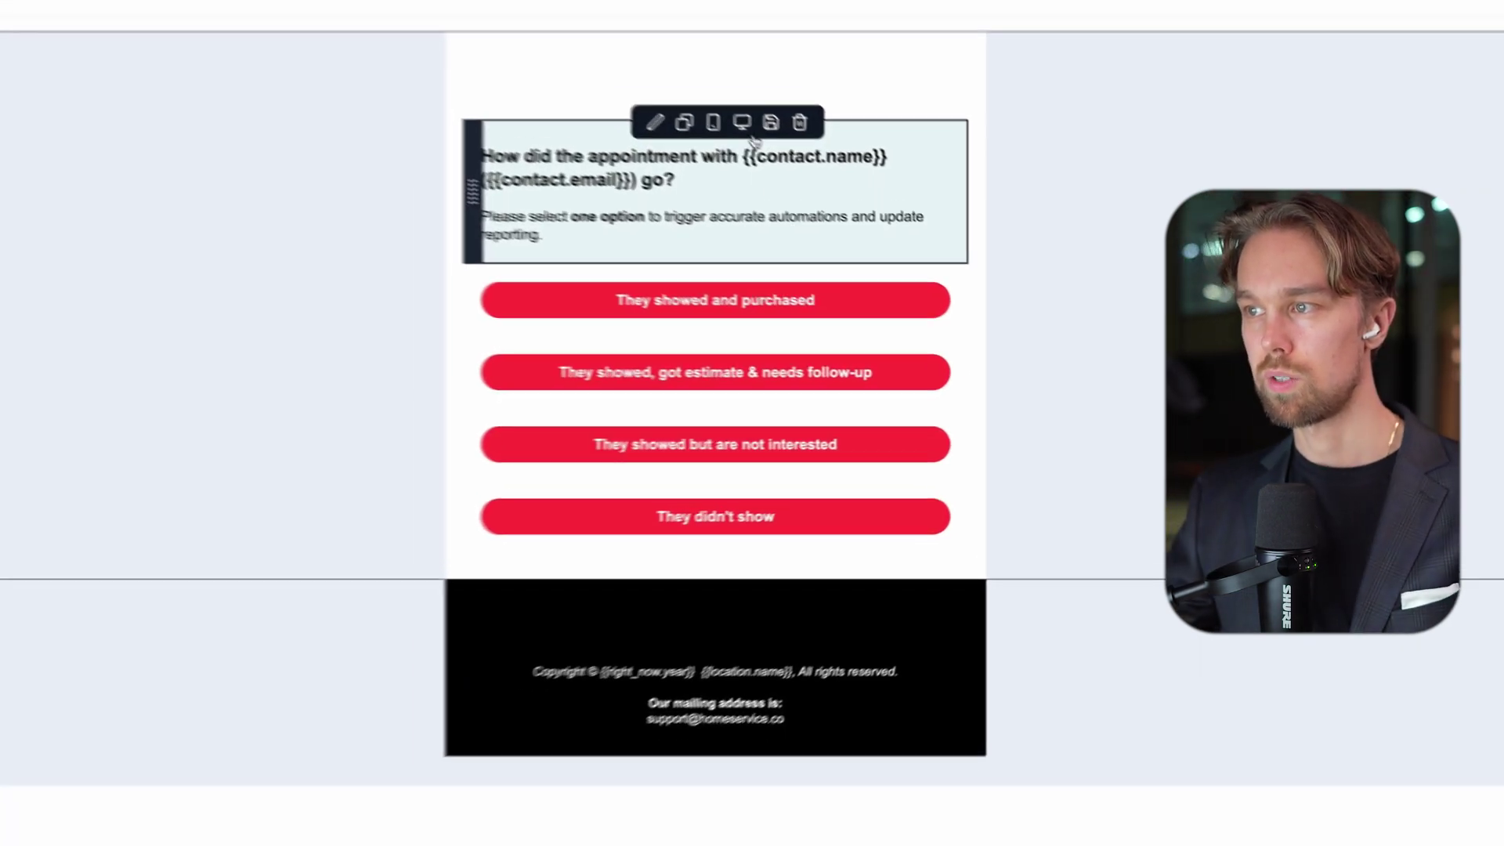
# - Inspect the contact name placeholder and the They didn't show button's trigger link, then exit the editor
pyautogui.moveTo(896, 232); pyautogui.dragTo(912, 232)
pyautogui.moveTo(736, 130); pyautogui.dragTo(742, 132)
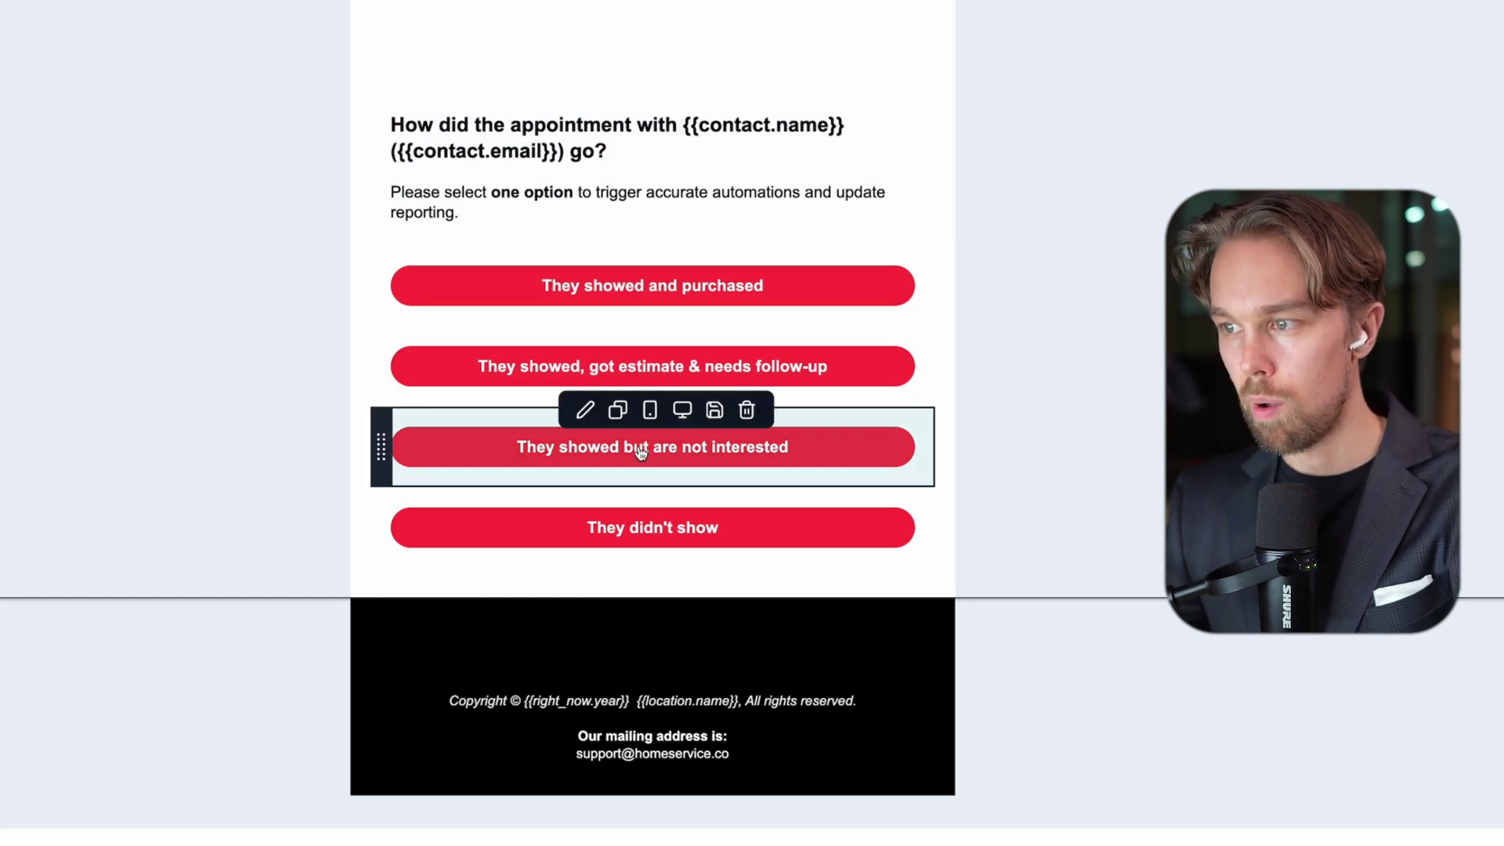
pyautogui.click(652, 539)
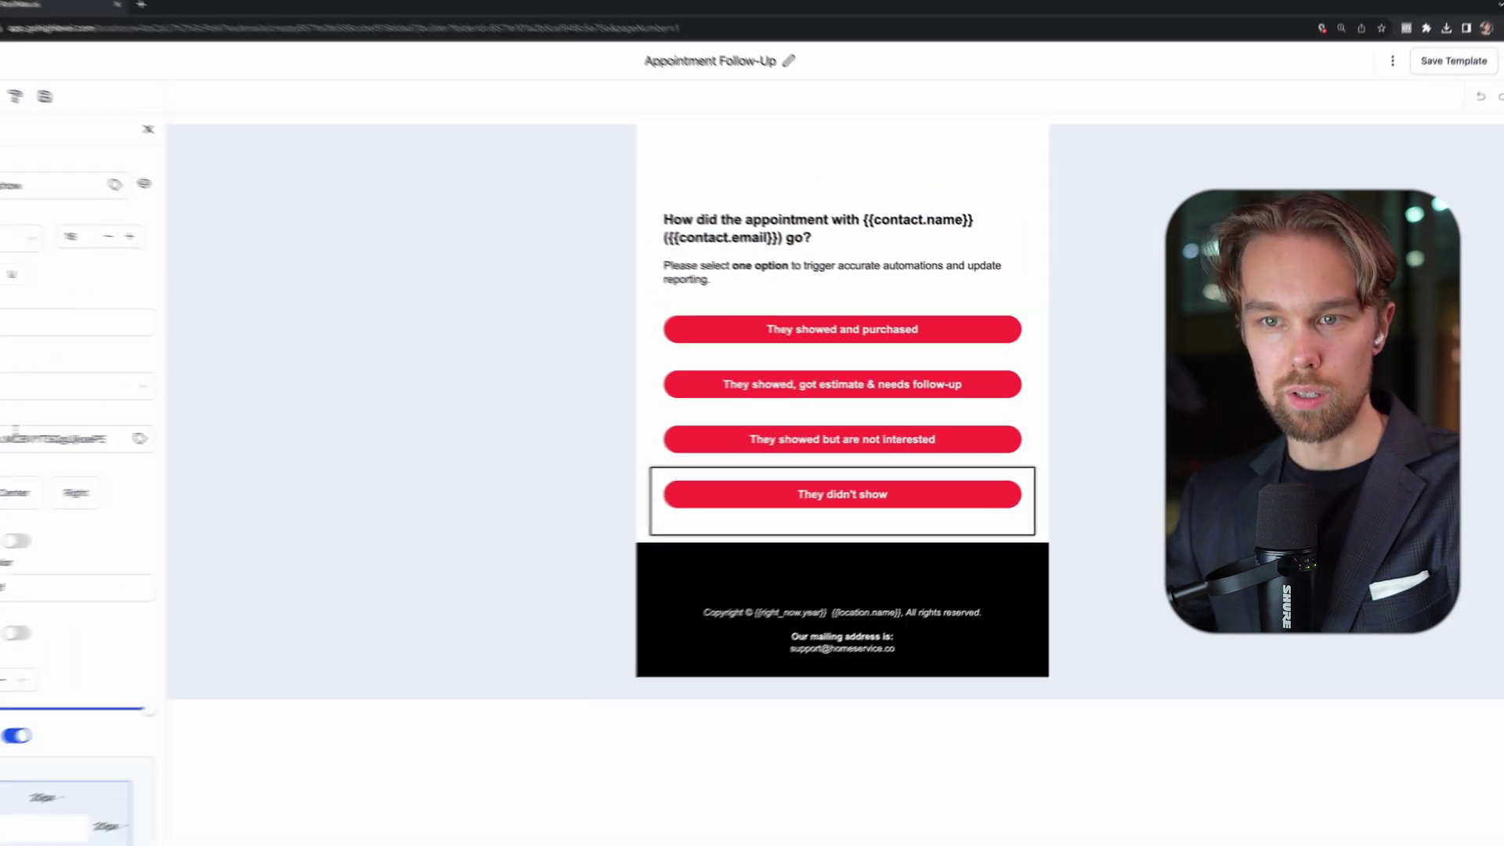
pyautogui.moveTo(45, 435); pyautogui.dragTo(108, 435)
pyautogui.click(63, 438)
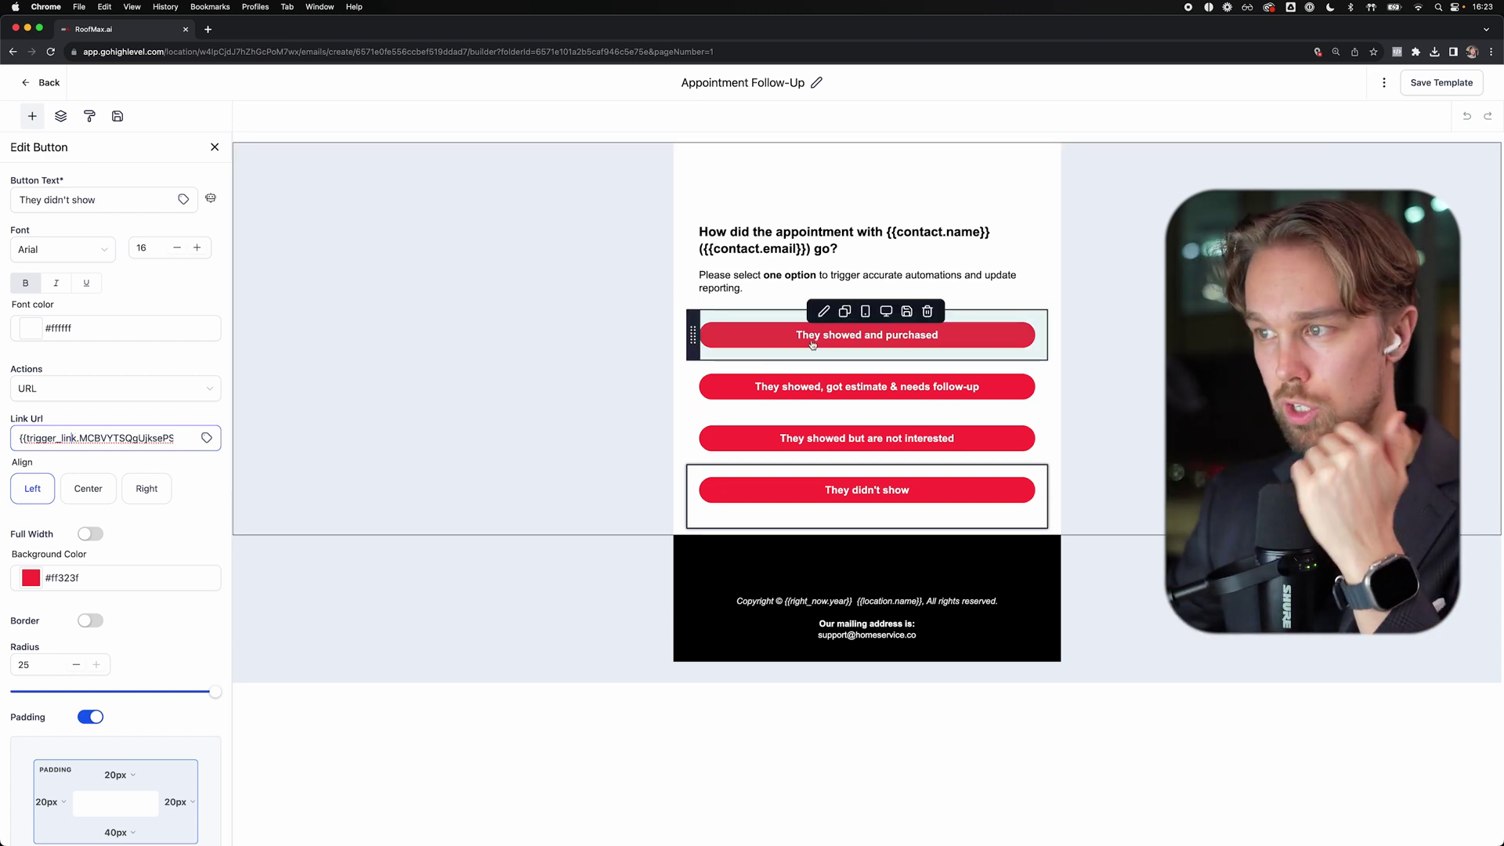
pyautogui.click(674, 409)
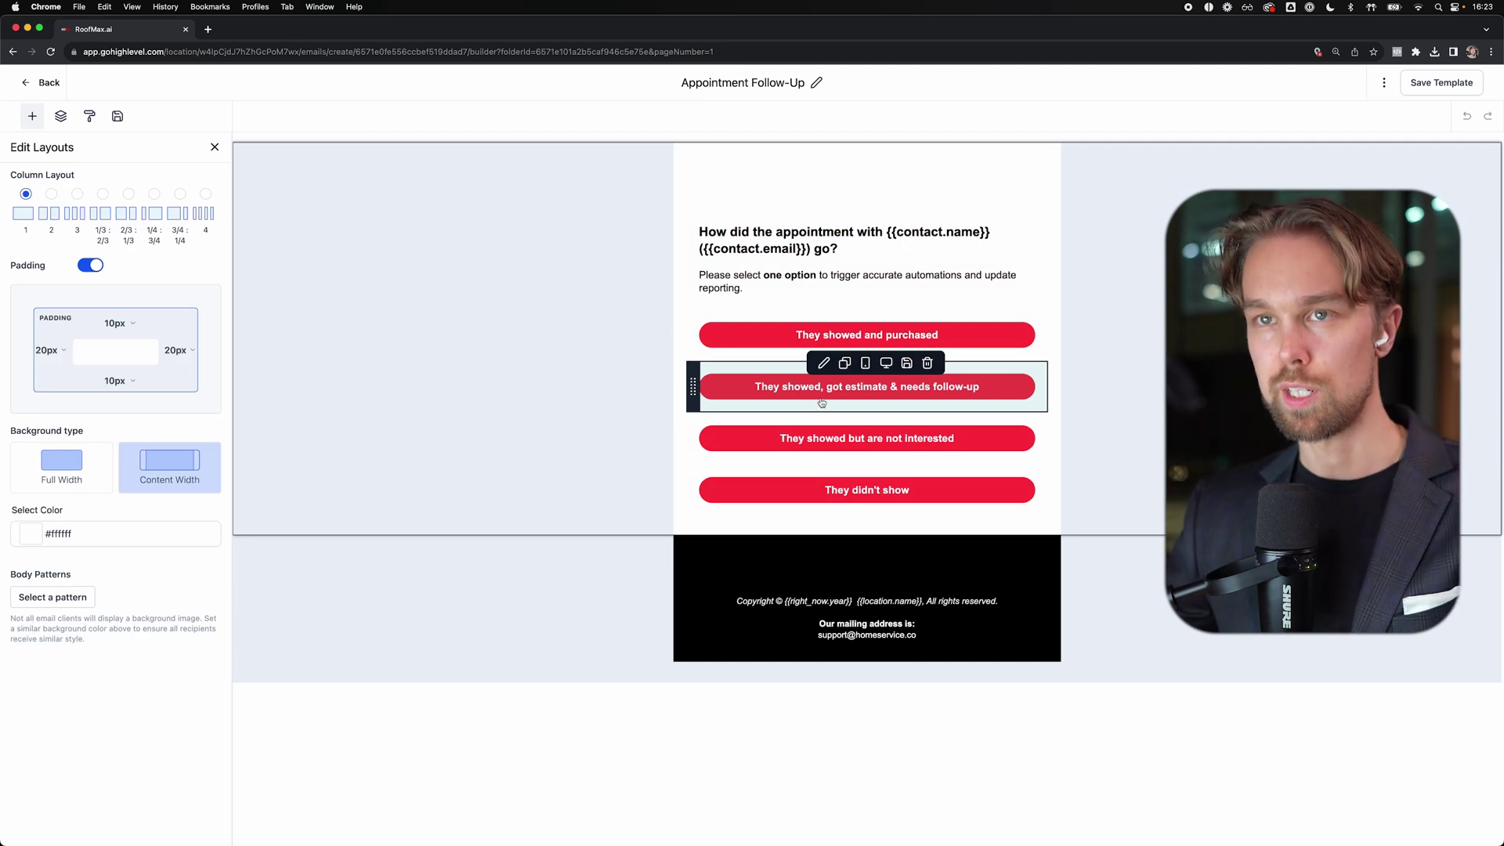
pyautogui.click(40, 84)
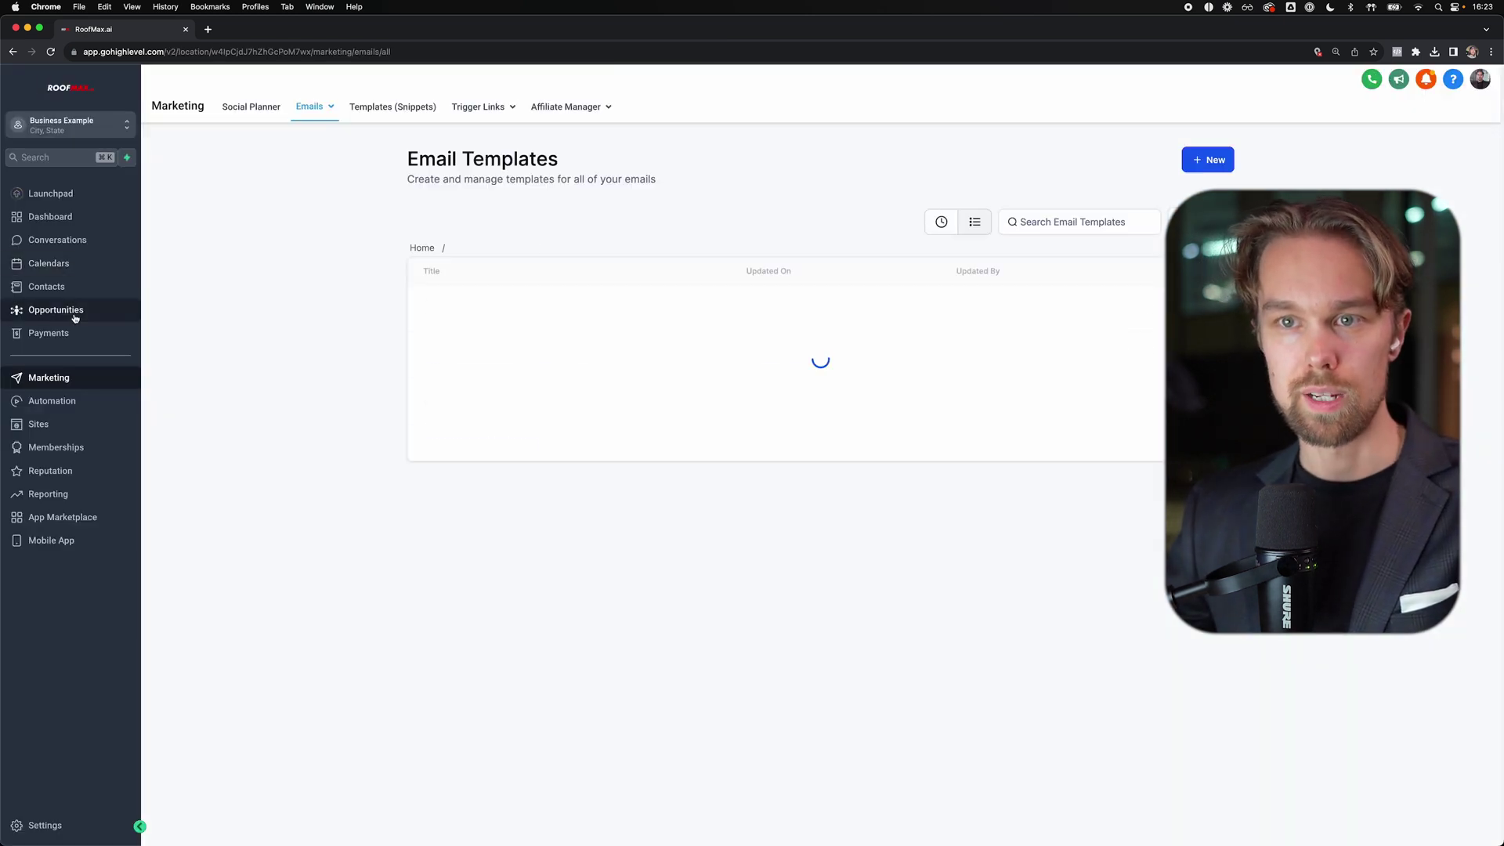
# - View the Sales Pipeline opportunities board, leaving the sample lead in the Lead stage
pyautogui.click(74, 313)
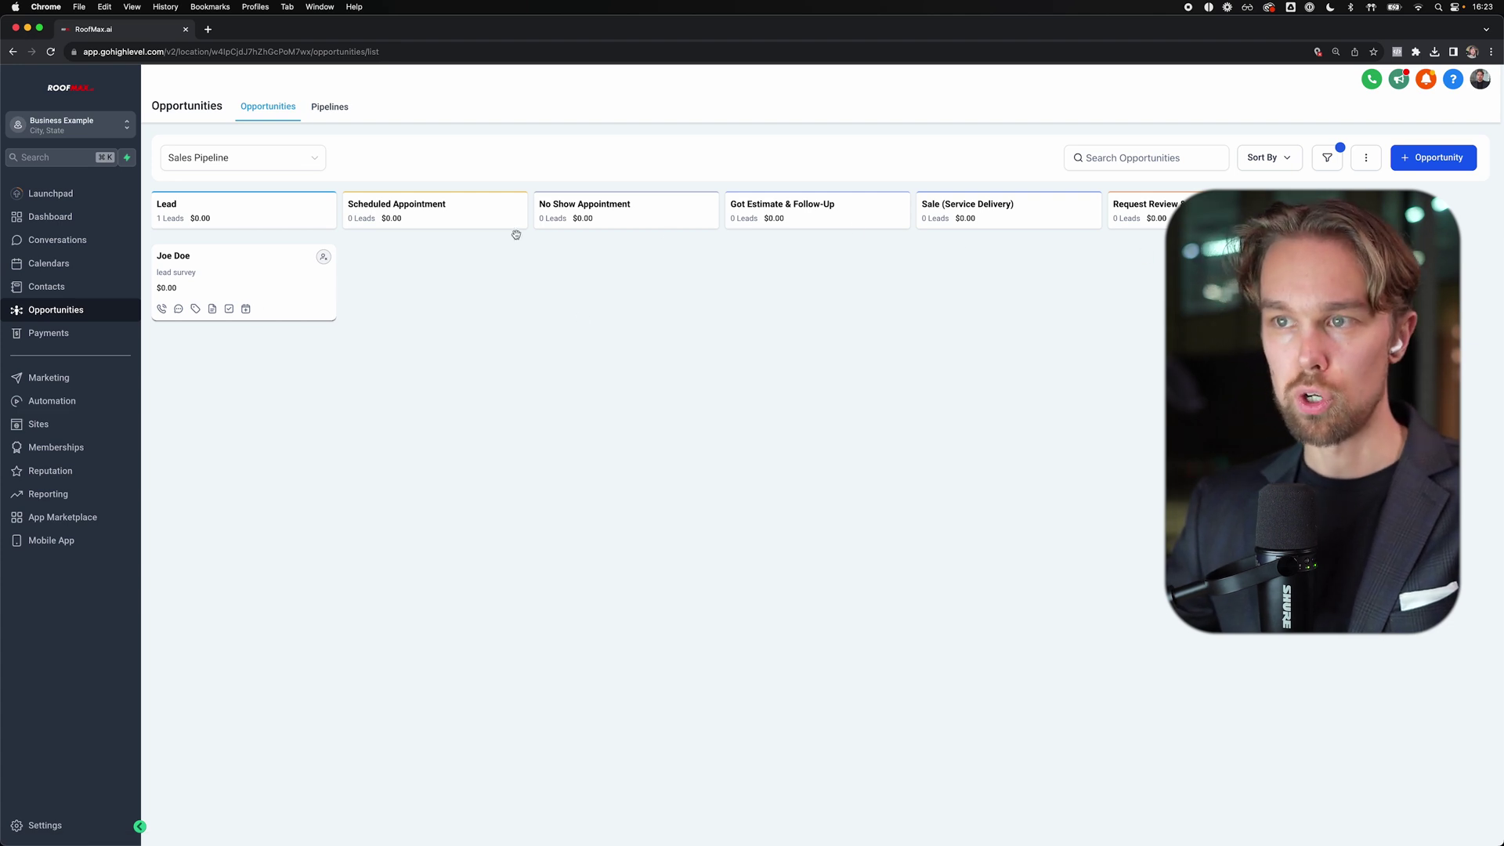
pyautogui.moveTo(257, 283); pyautogui.dragTo(229, 255)
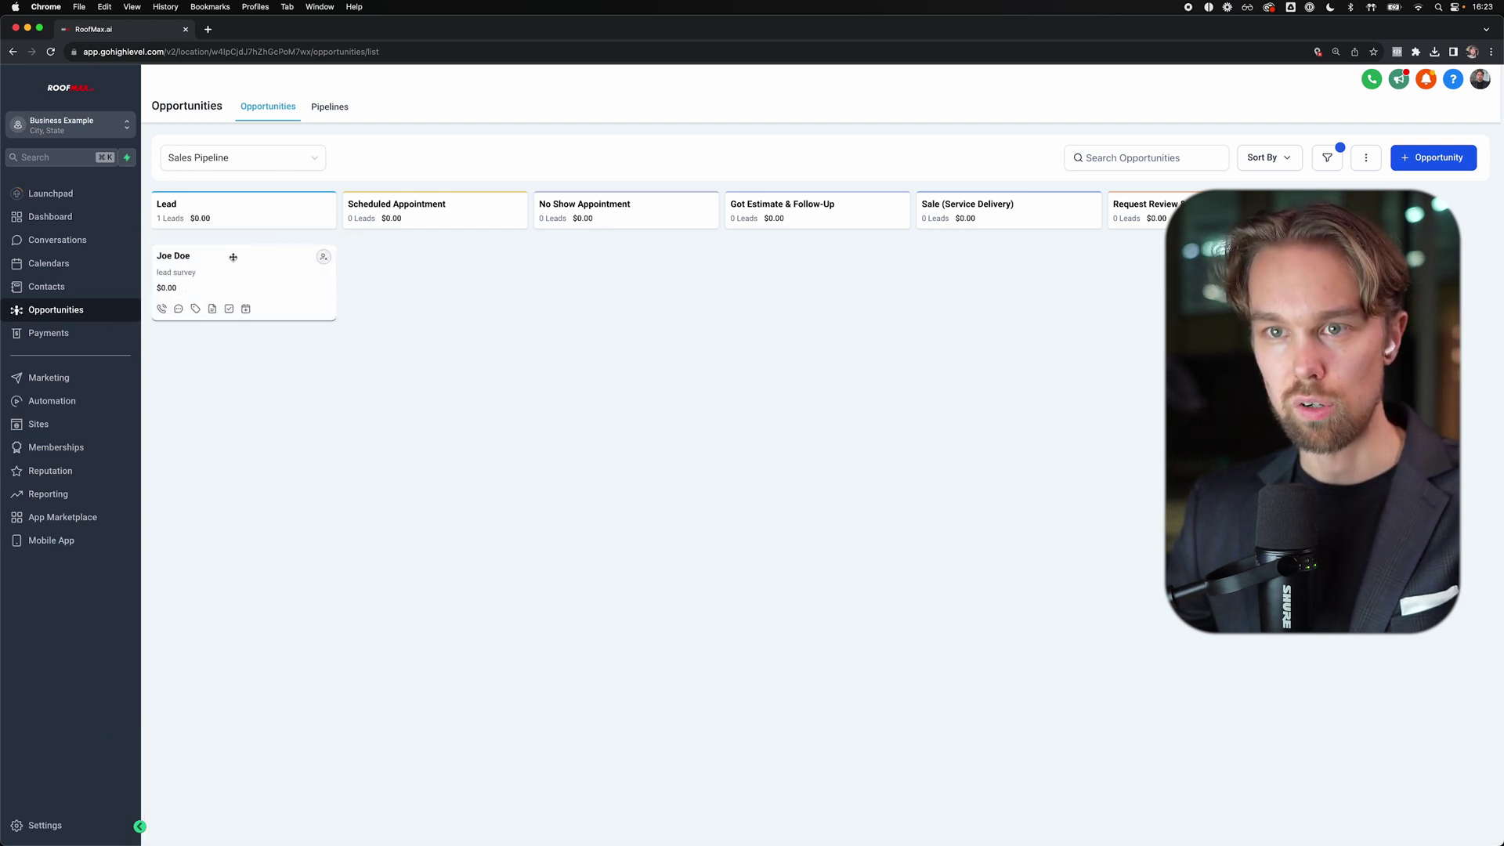
pyautogui.click(99, 401)
# - Scroll through the Appointment Confirmation + Reminder + Survey workflow and return to the list
pyautogui.click(477, 362)
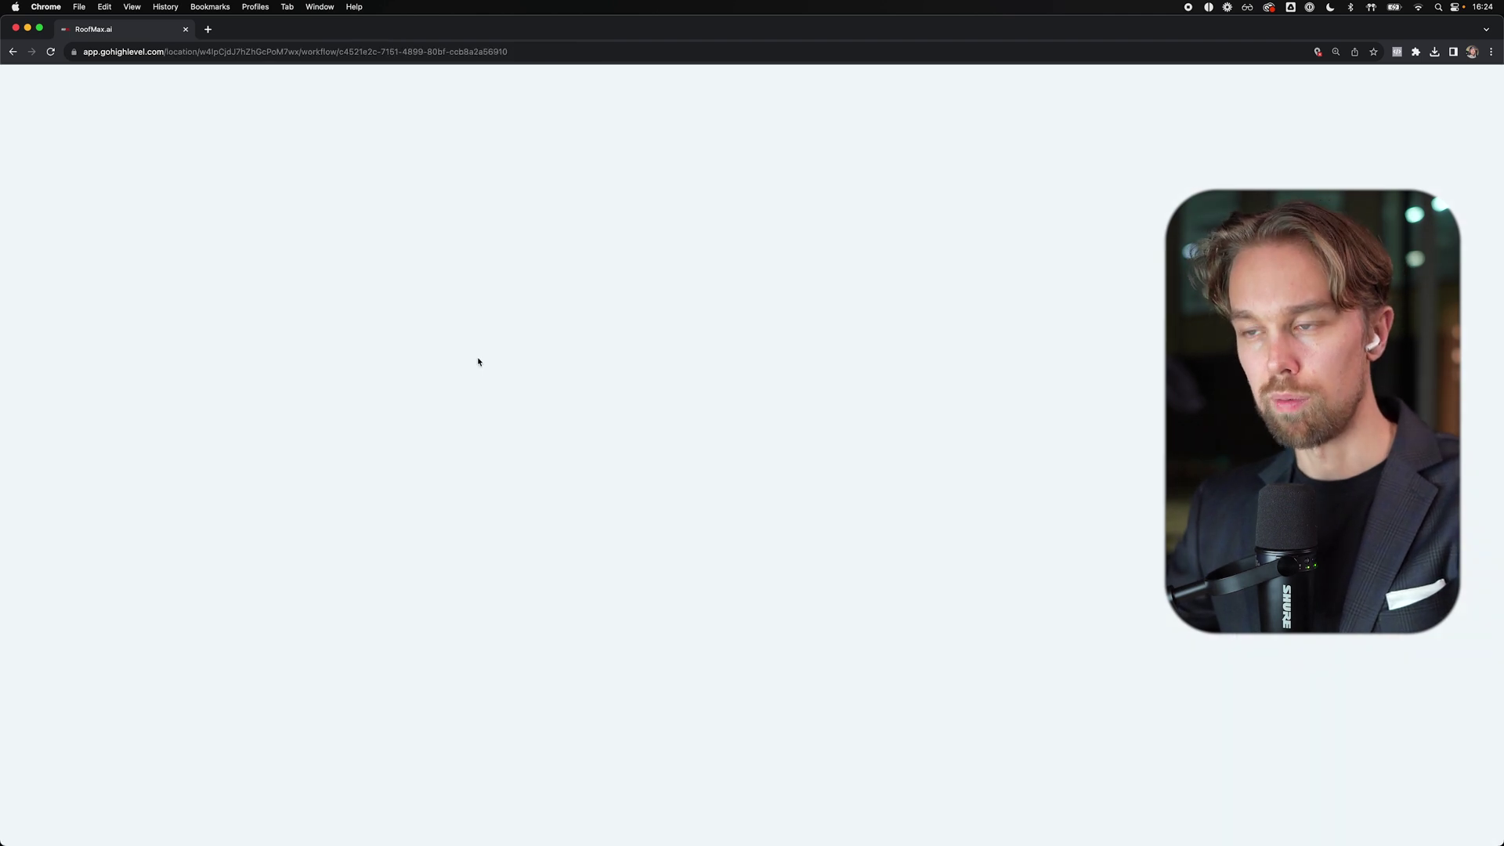
pyautogui.scroll(-5, 668, 523)
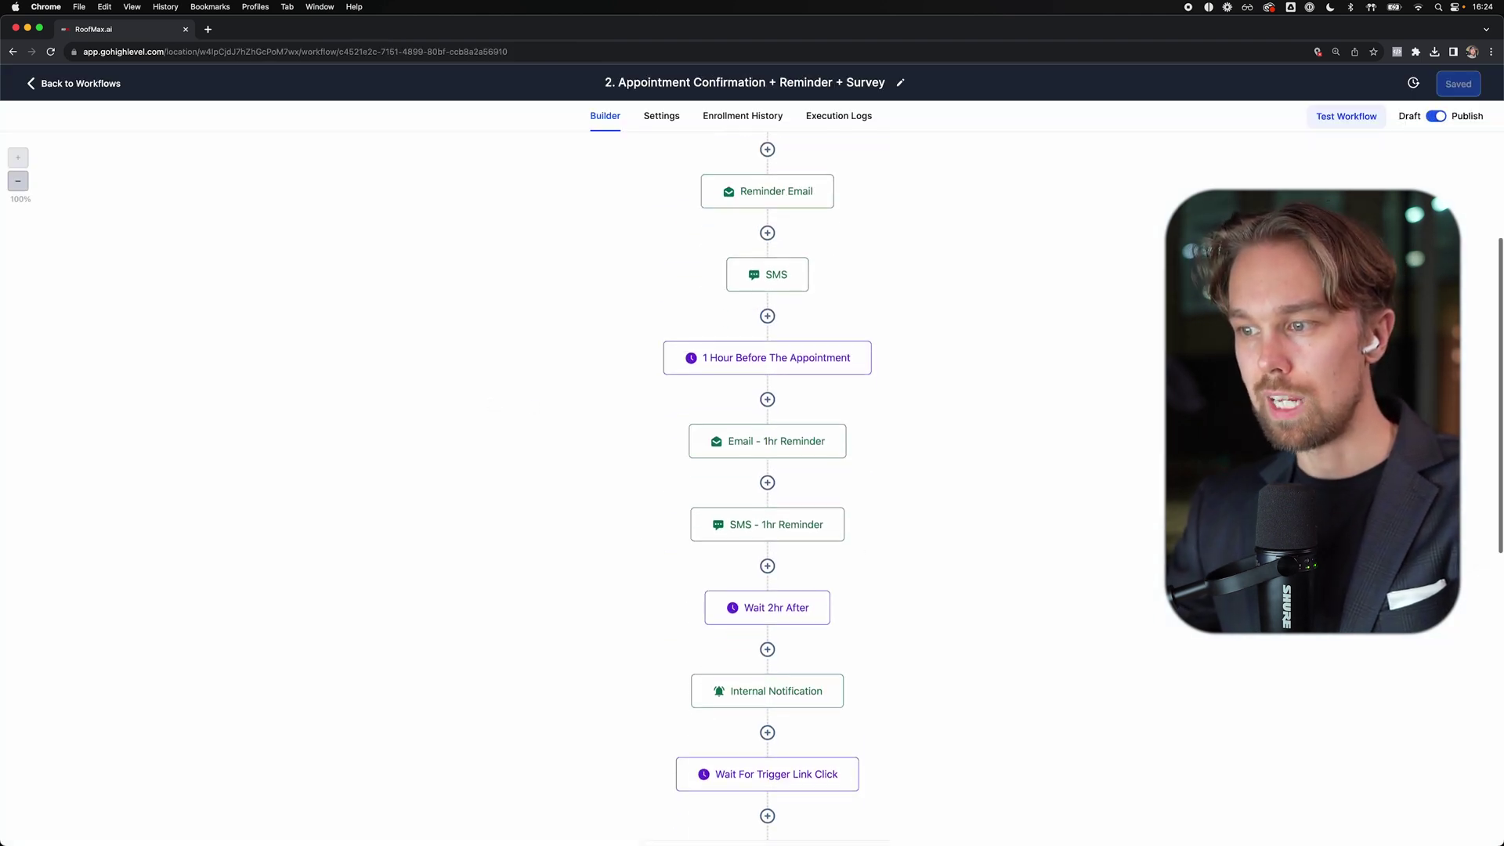
pyautogui.scroll(-2, 759, 552)
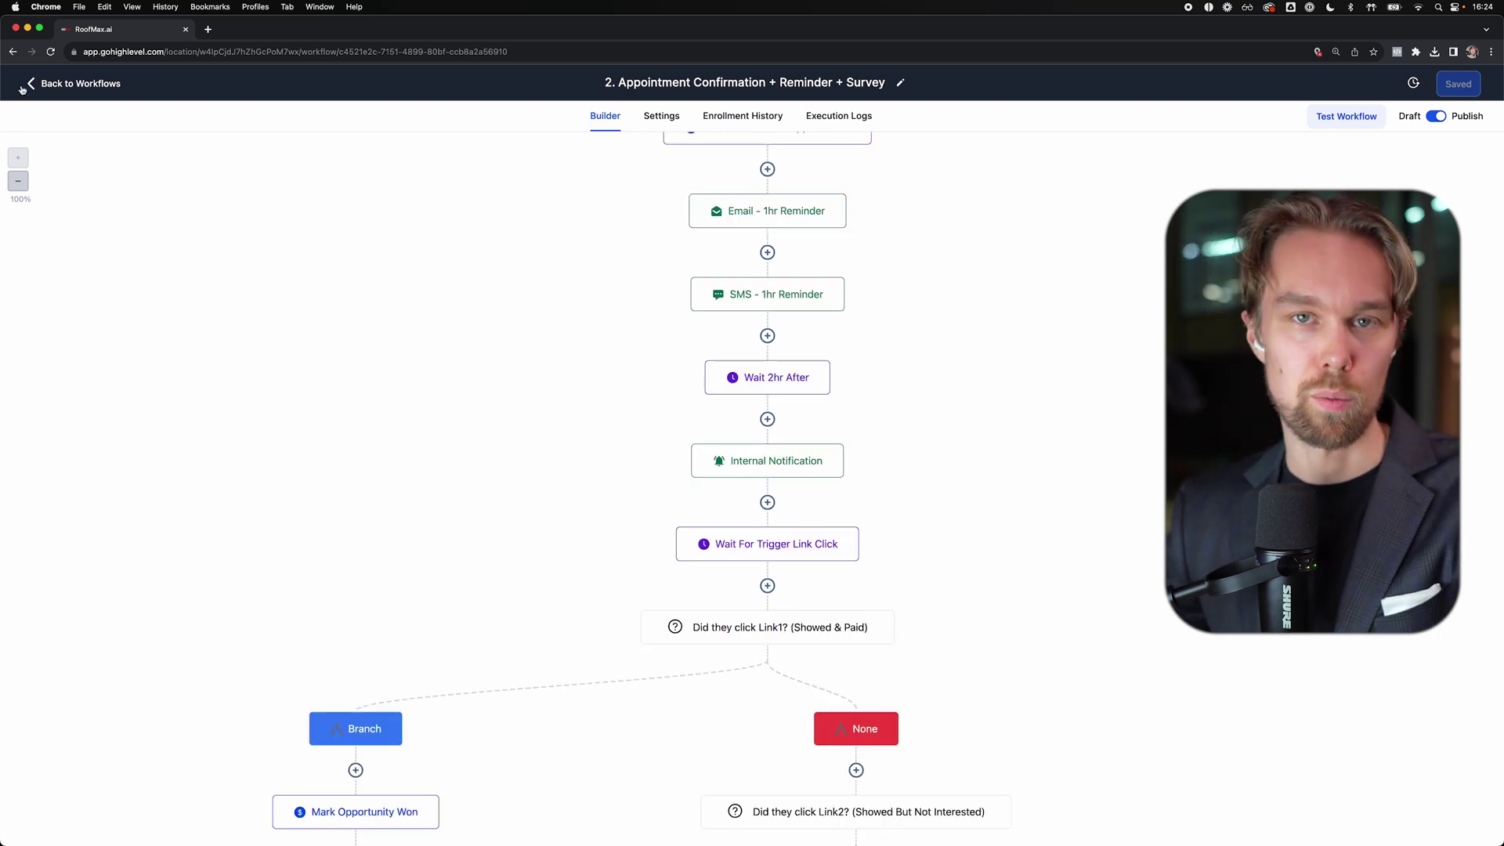
pyautogui.click(43, 95)
# - Review the No Show Appointment and 5. Closed Sale workflows, returning to the list after each
pyautogui.click(476, 408)
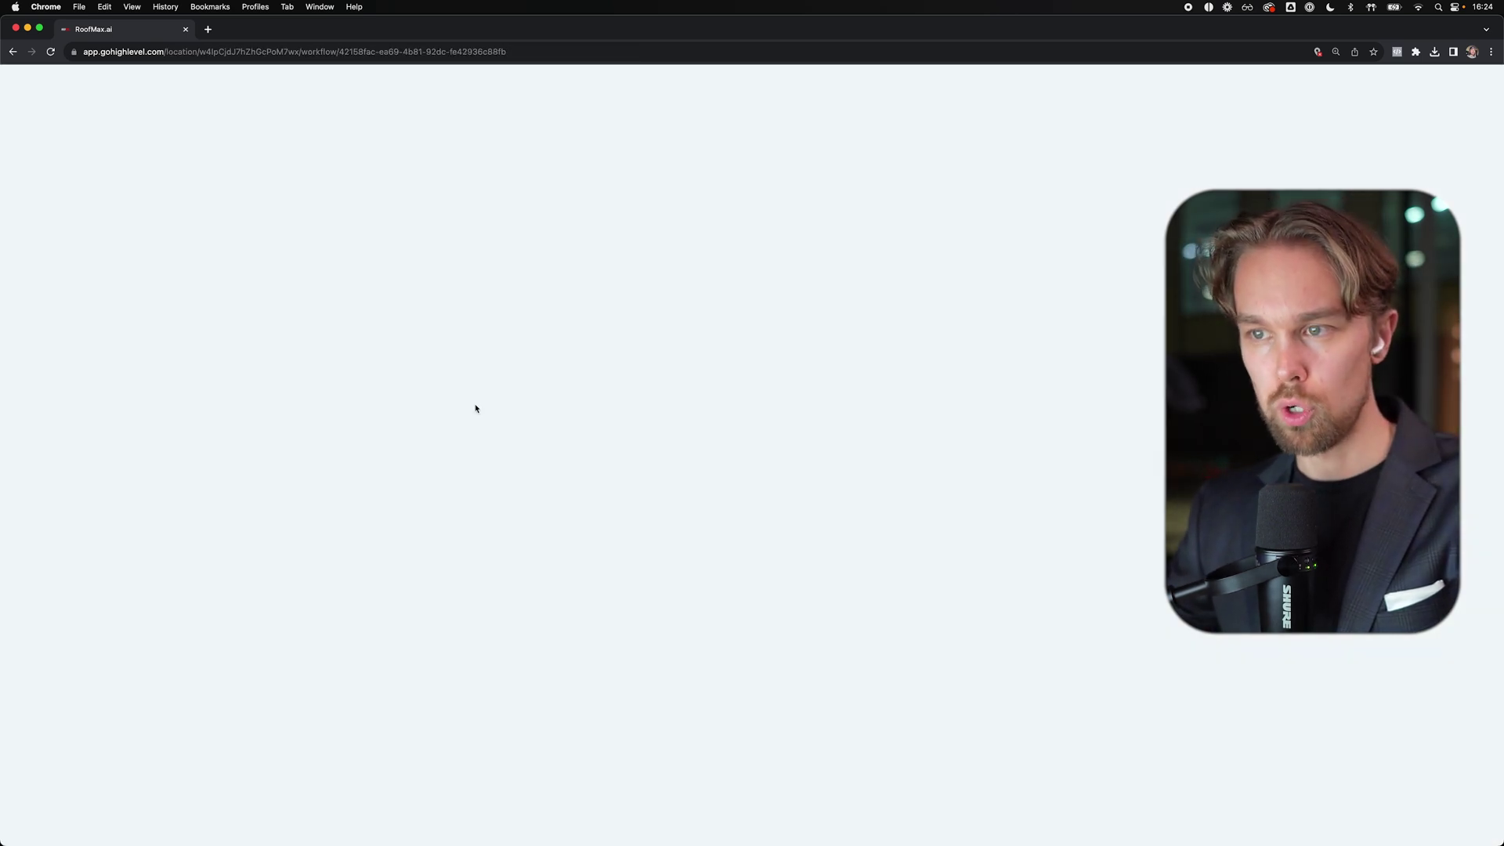
pyautogui.scroll(-5, 511, 377)
pyautogui.scroll(-2, 511, 378)
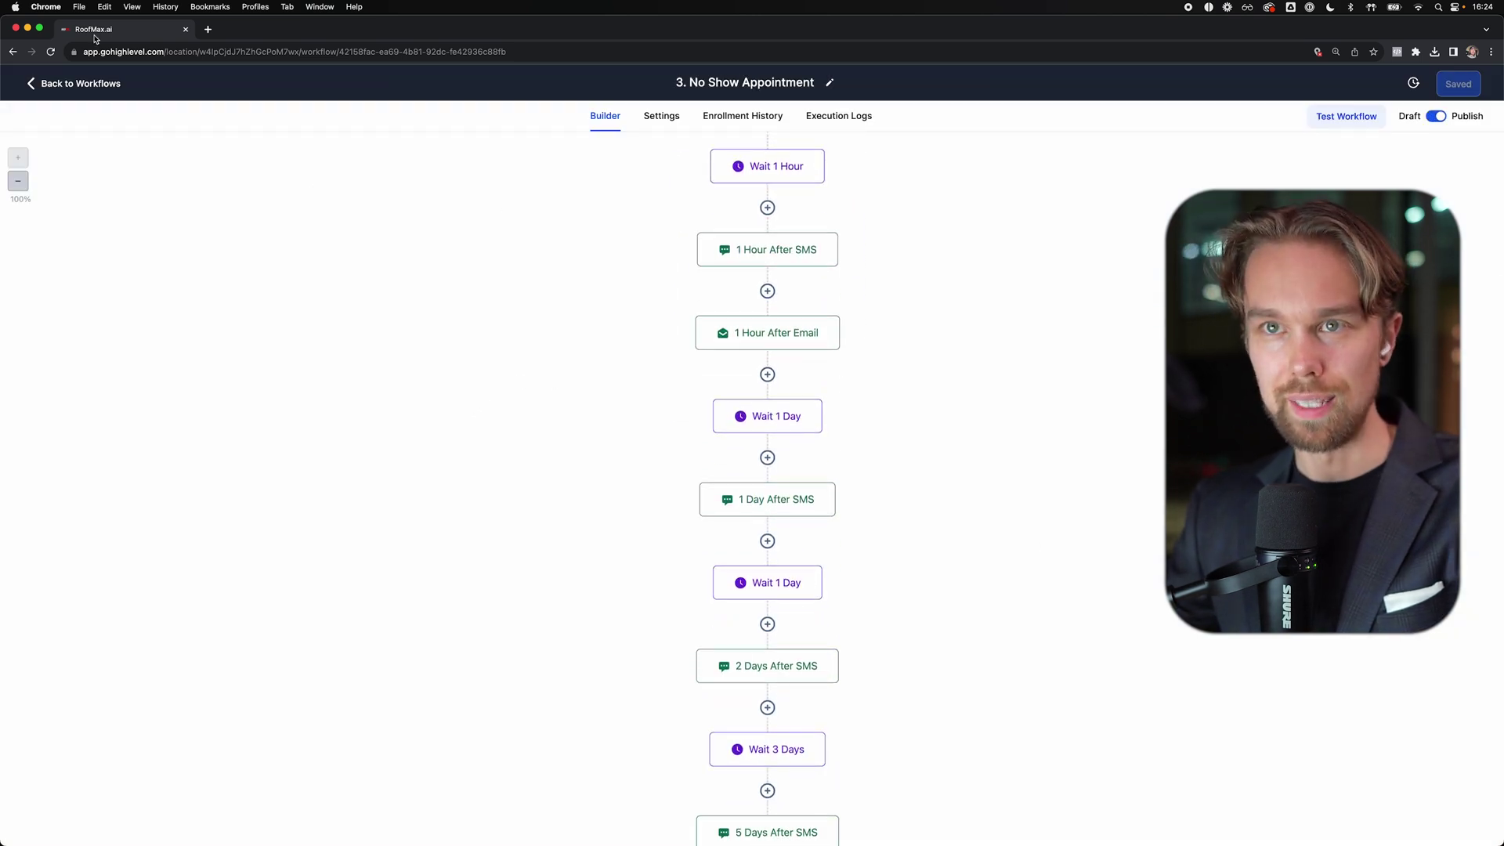
pyautogui.click(77, 90)
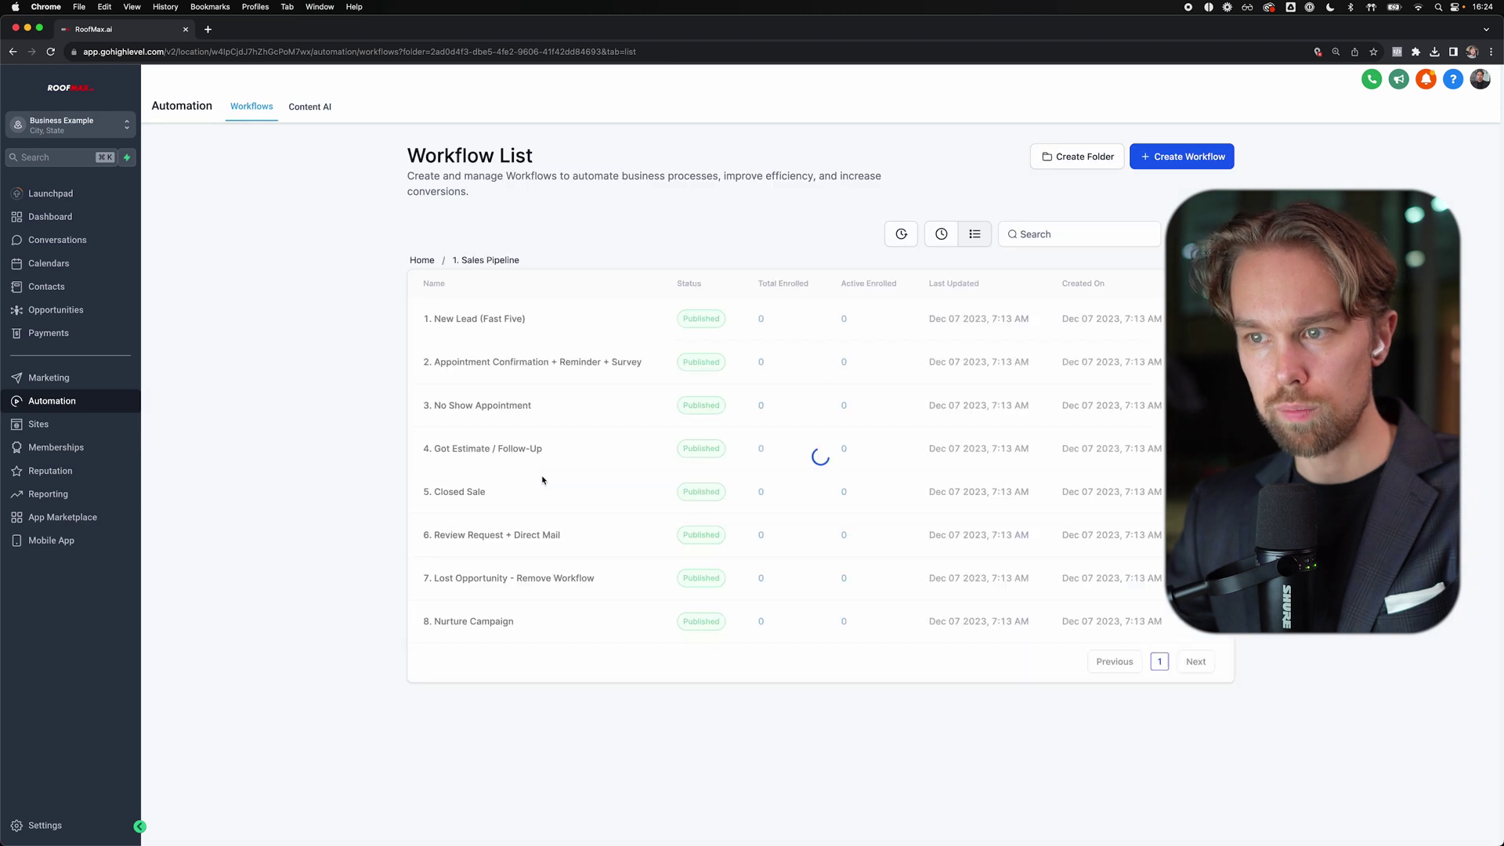
pyautogui.click(470, 493)
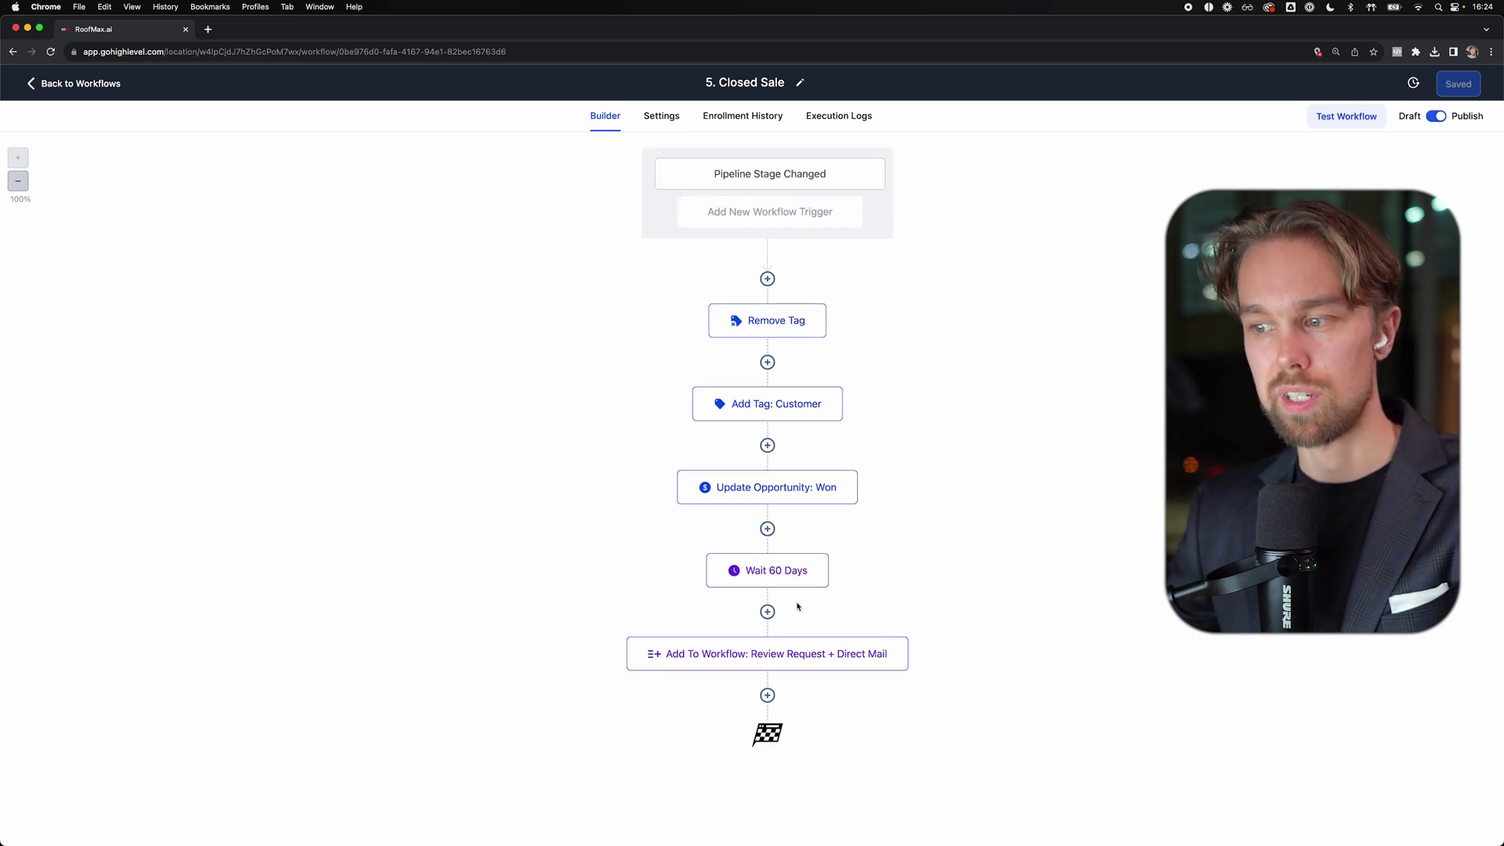
pyautogui.click(44, 85)
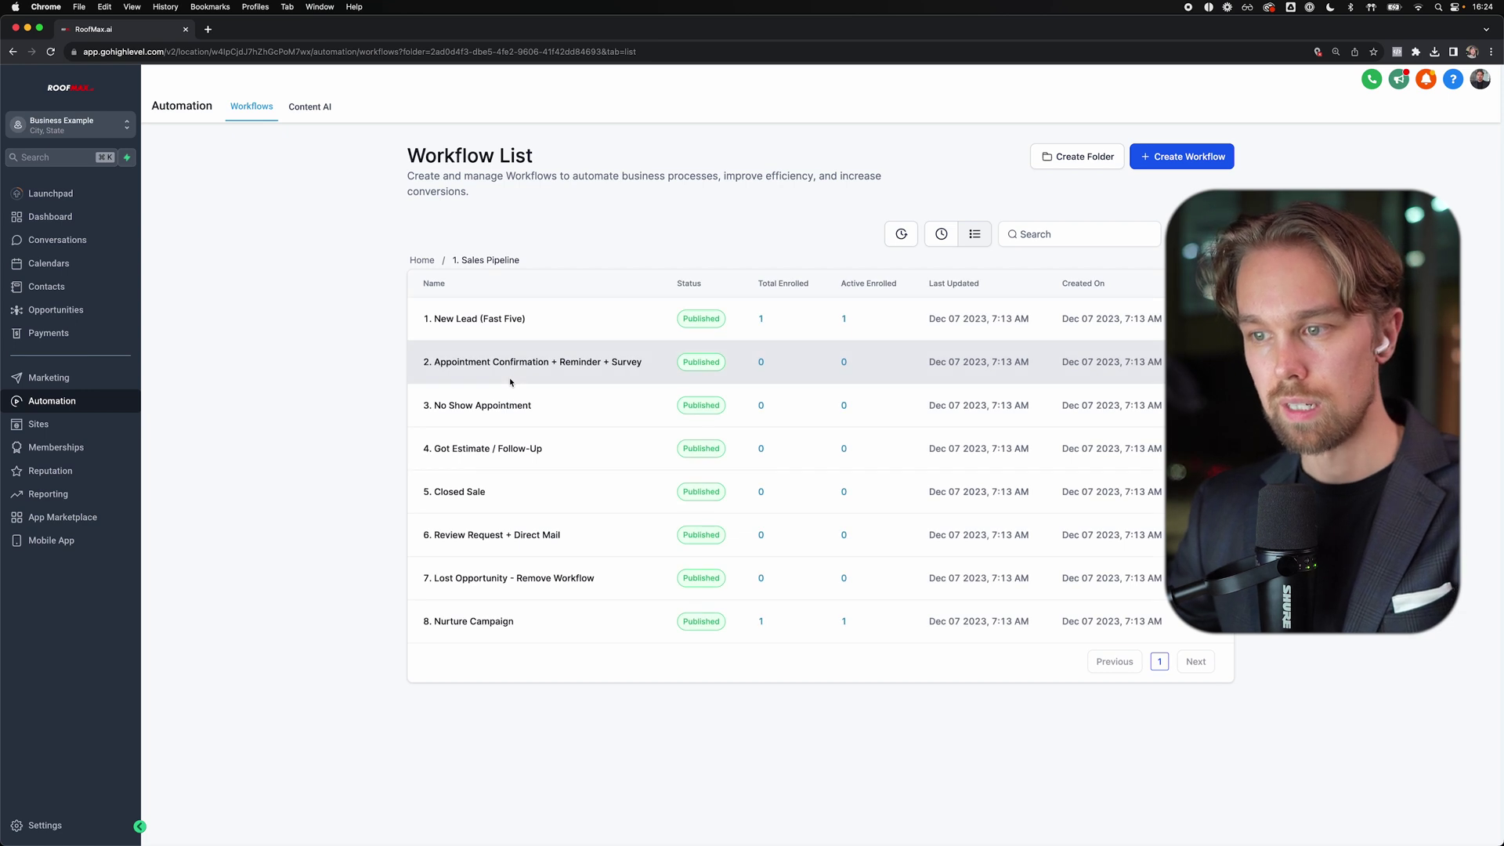
# - Review the Reactivation Campaign workflow in the 2. Marketing folder
pyautogui.click(423, 261)
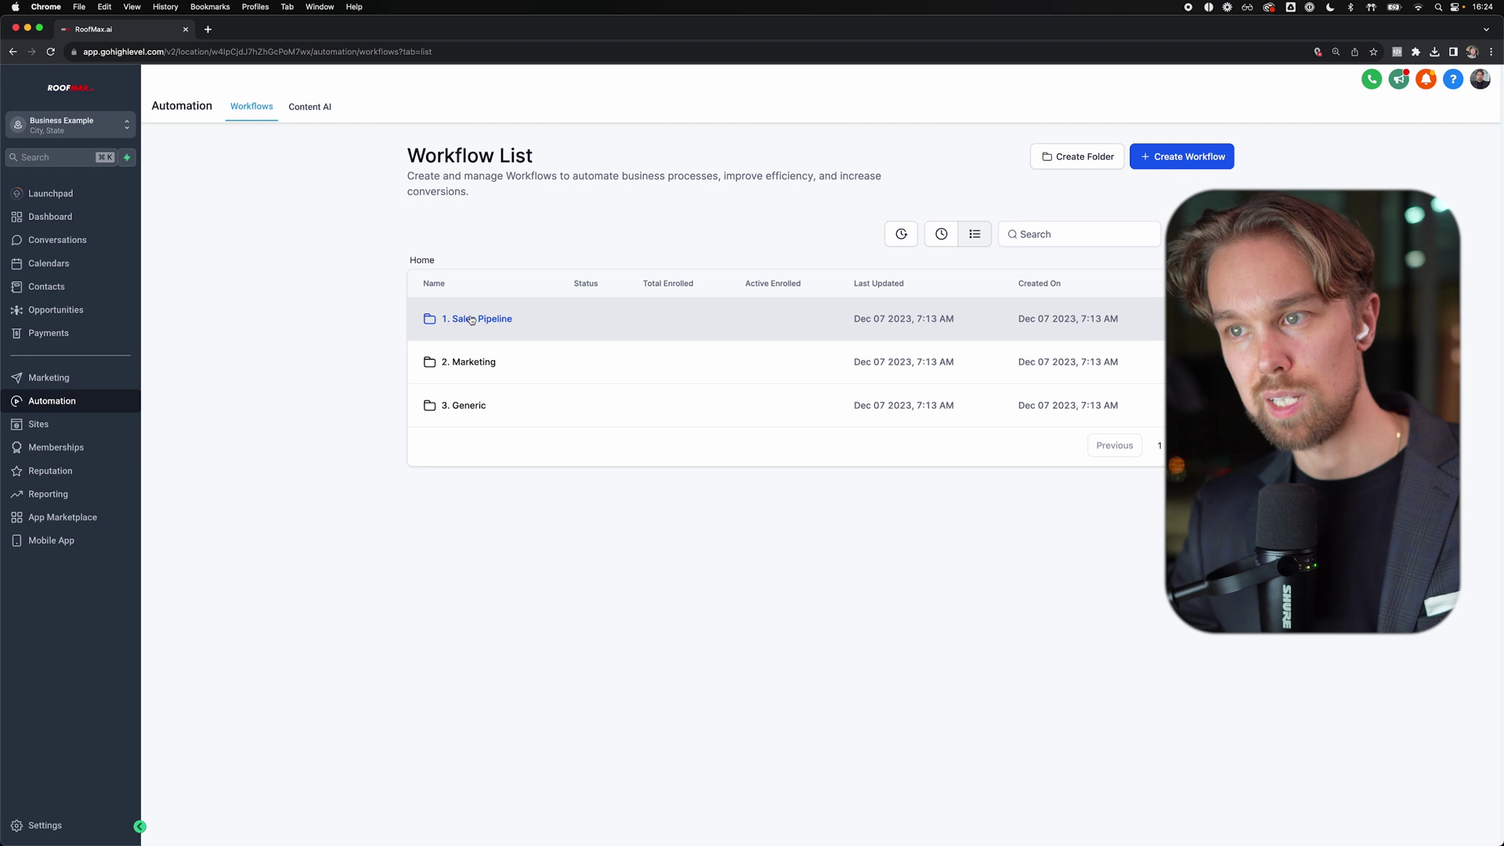
pyautogui.click(467, 362)
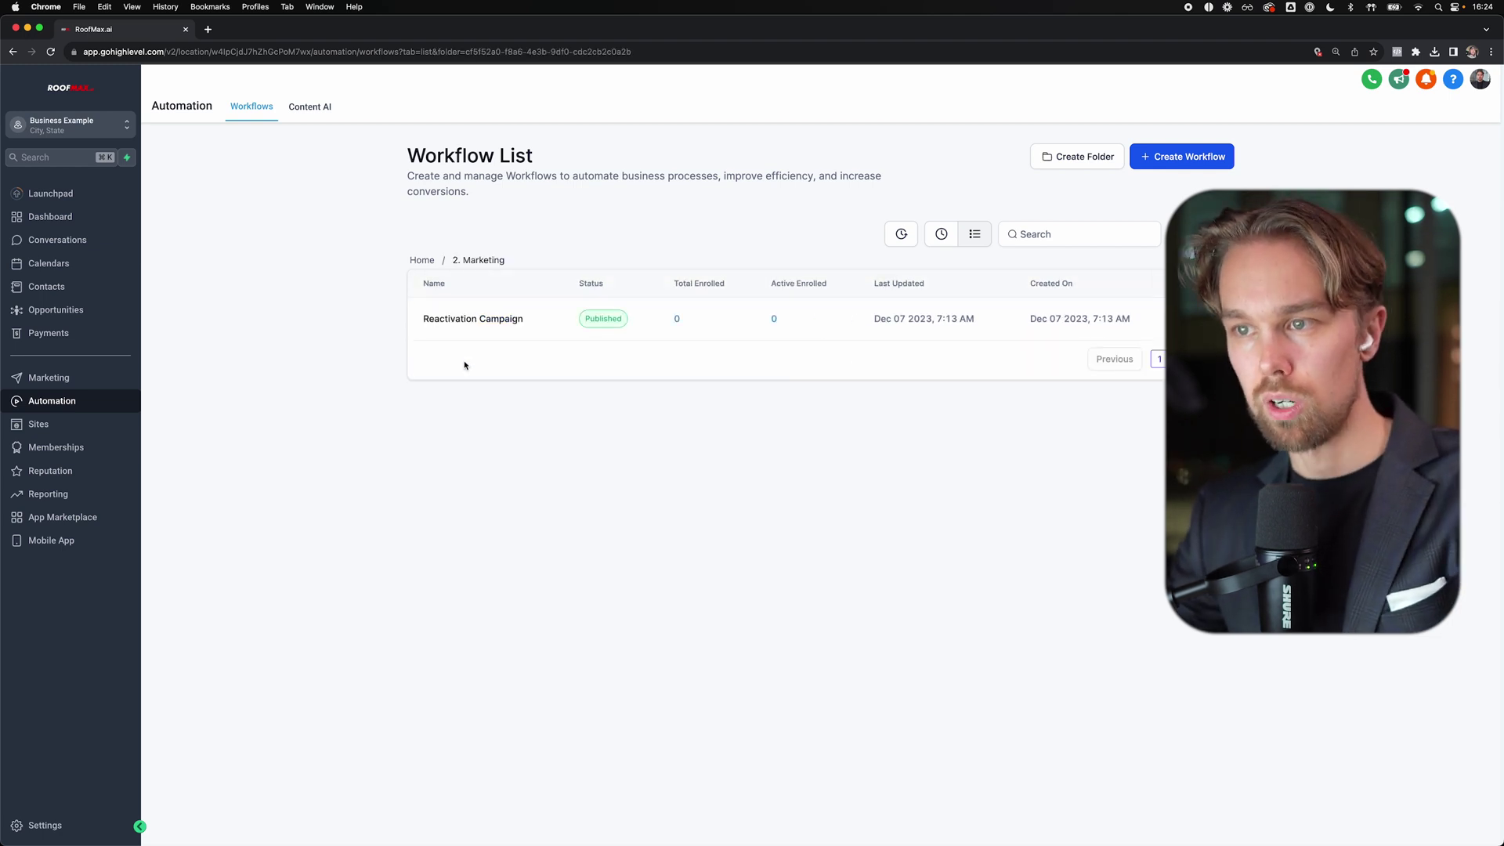
pyautogui.click(480, 321)
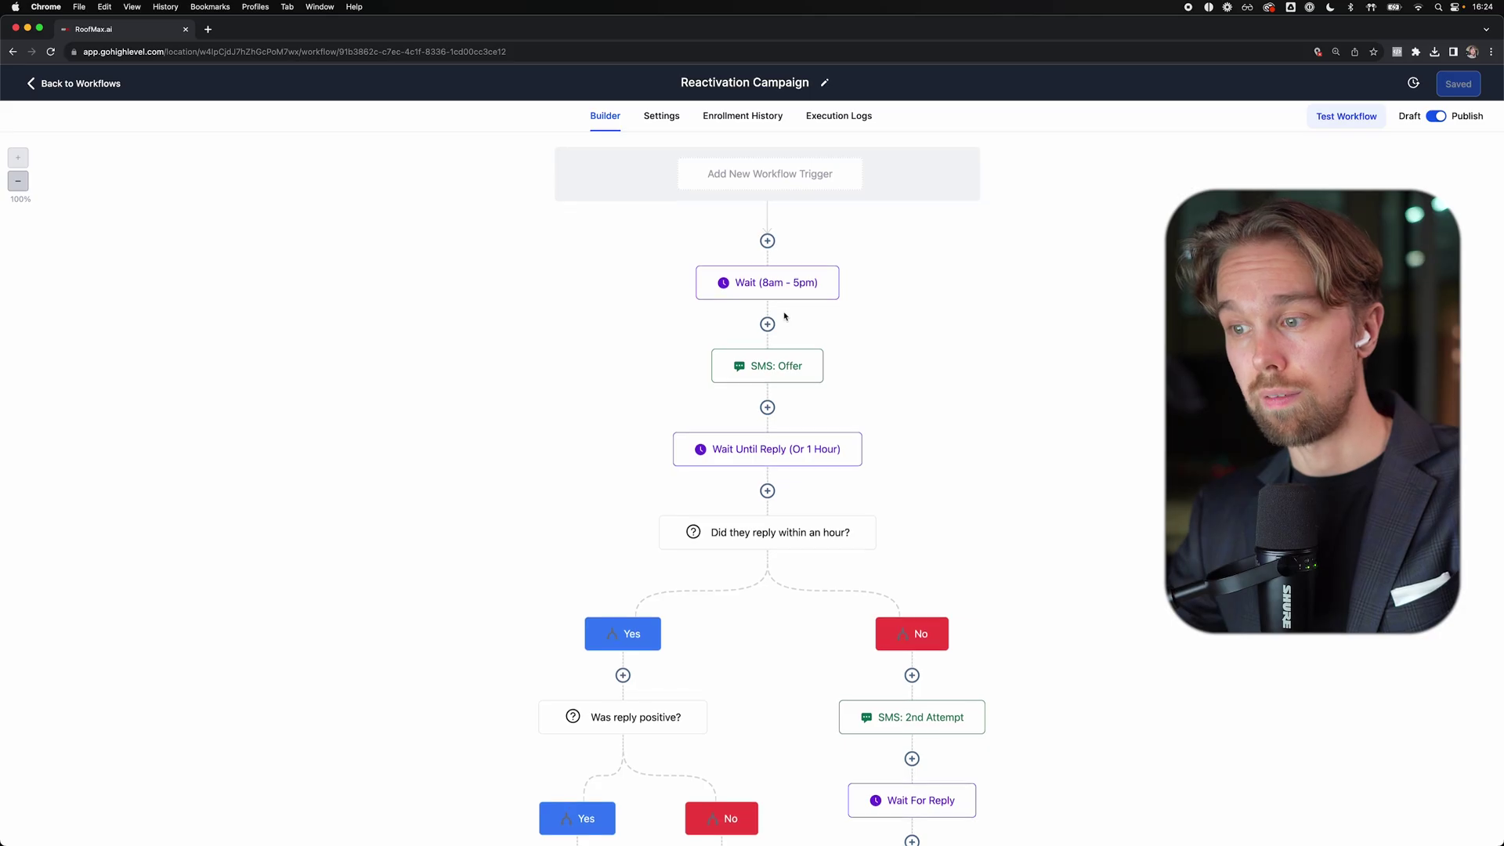
pyautogui.scroll(-5, 783, 317)
pyautogui.scroll(-2, 783, 317)
pyautogui.scroll(5, 785, 319)
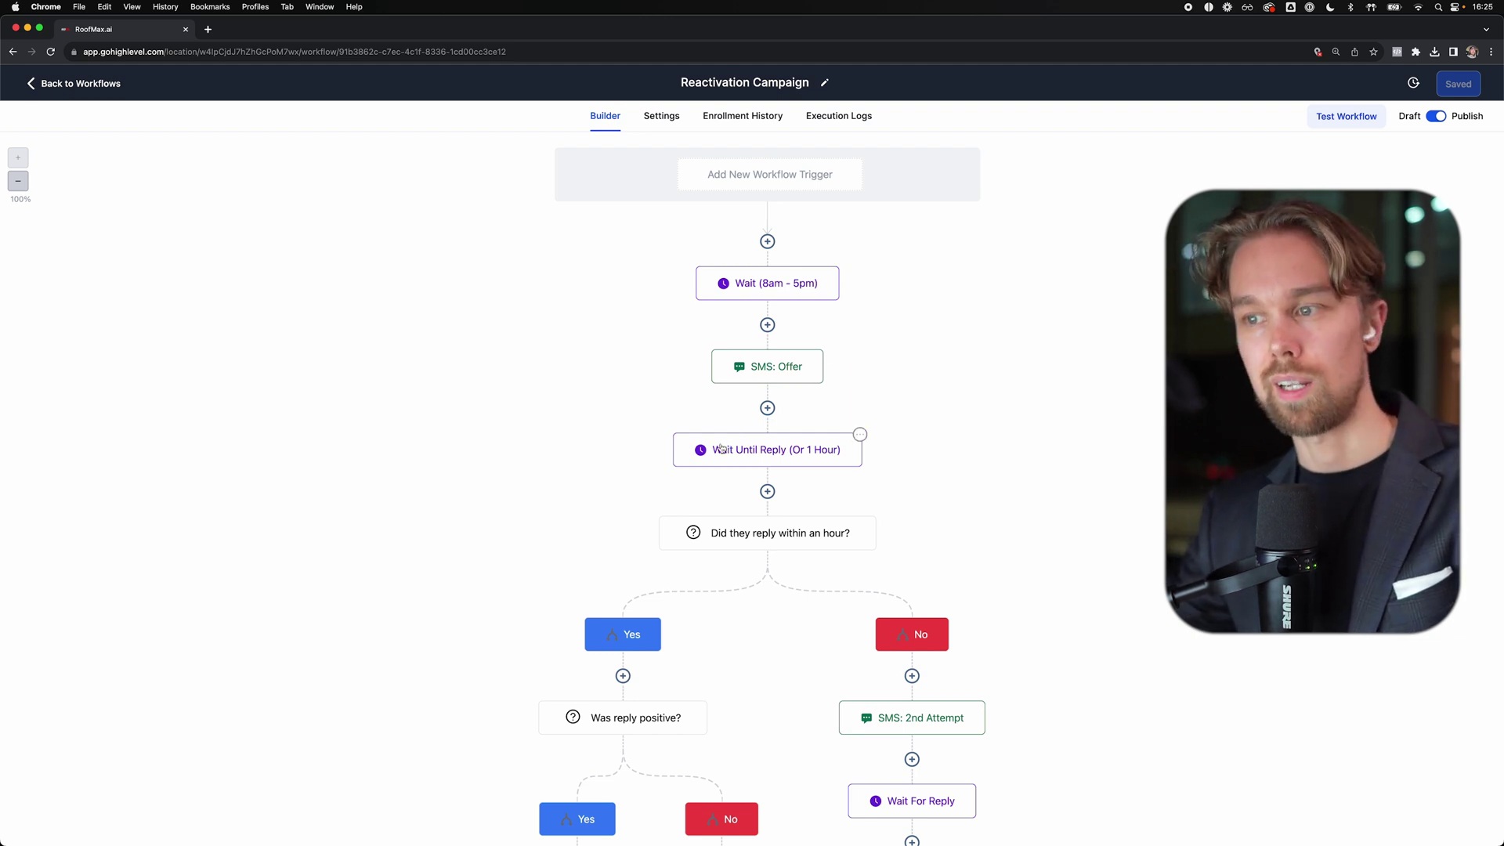
pyautogui.scroll(-2, 721, 444)
pyautogui.scroll(1, 721, 444)
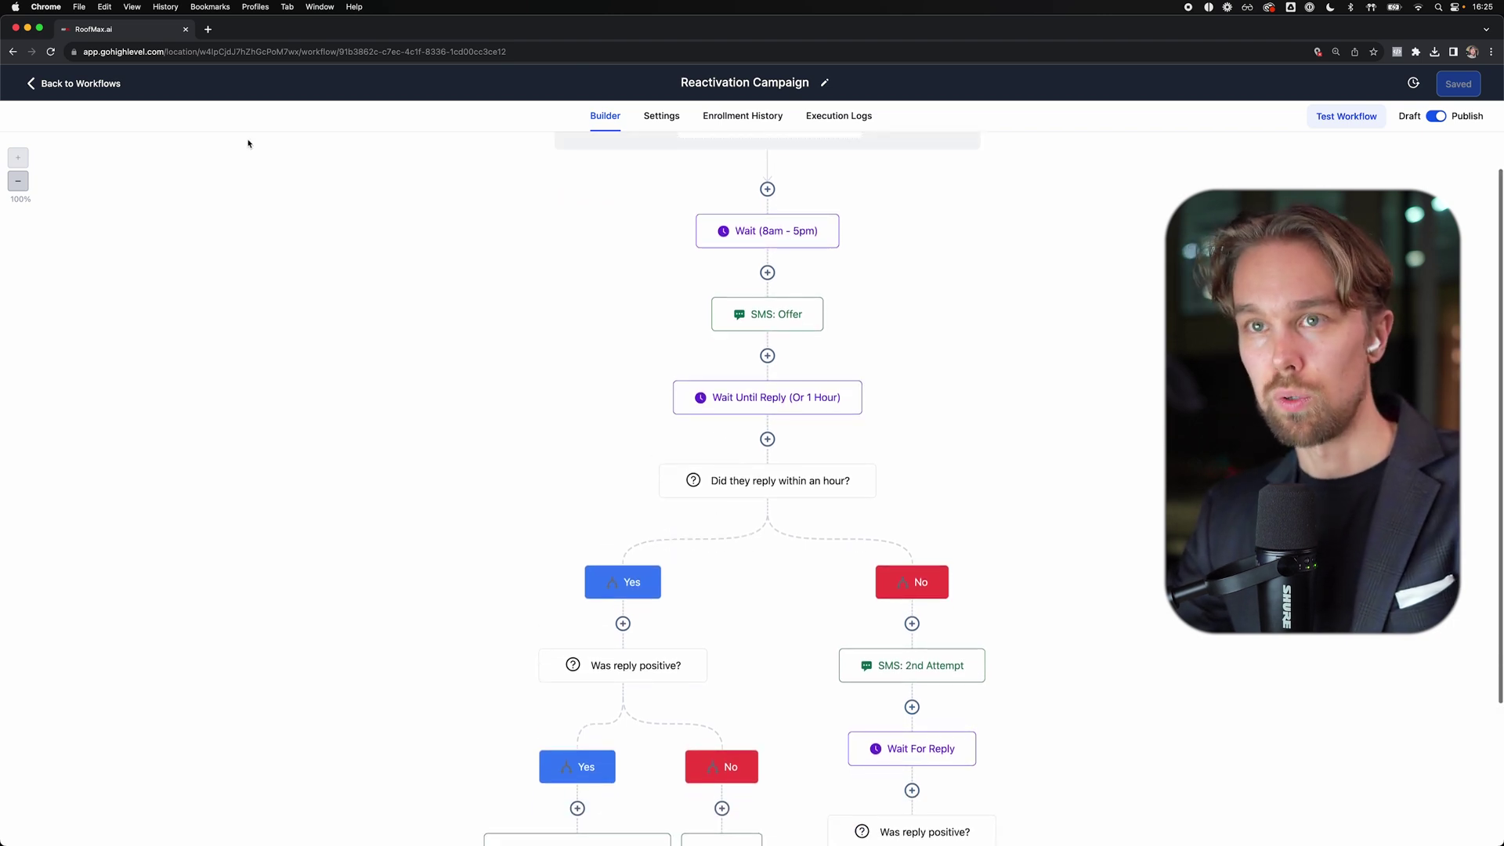
pyautogui.click(75, 83)
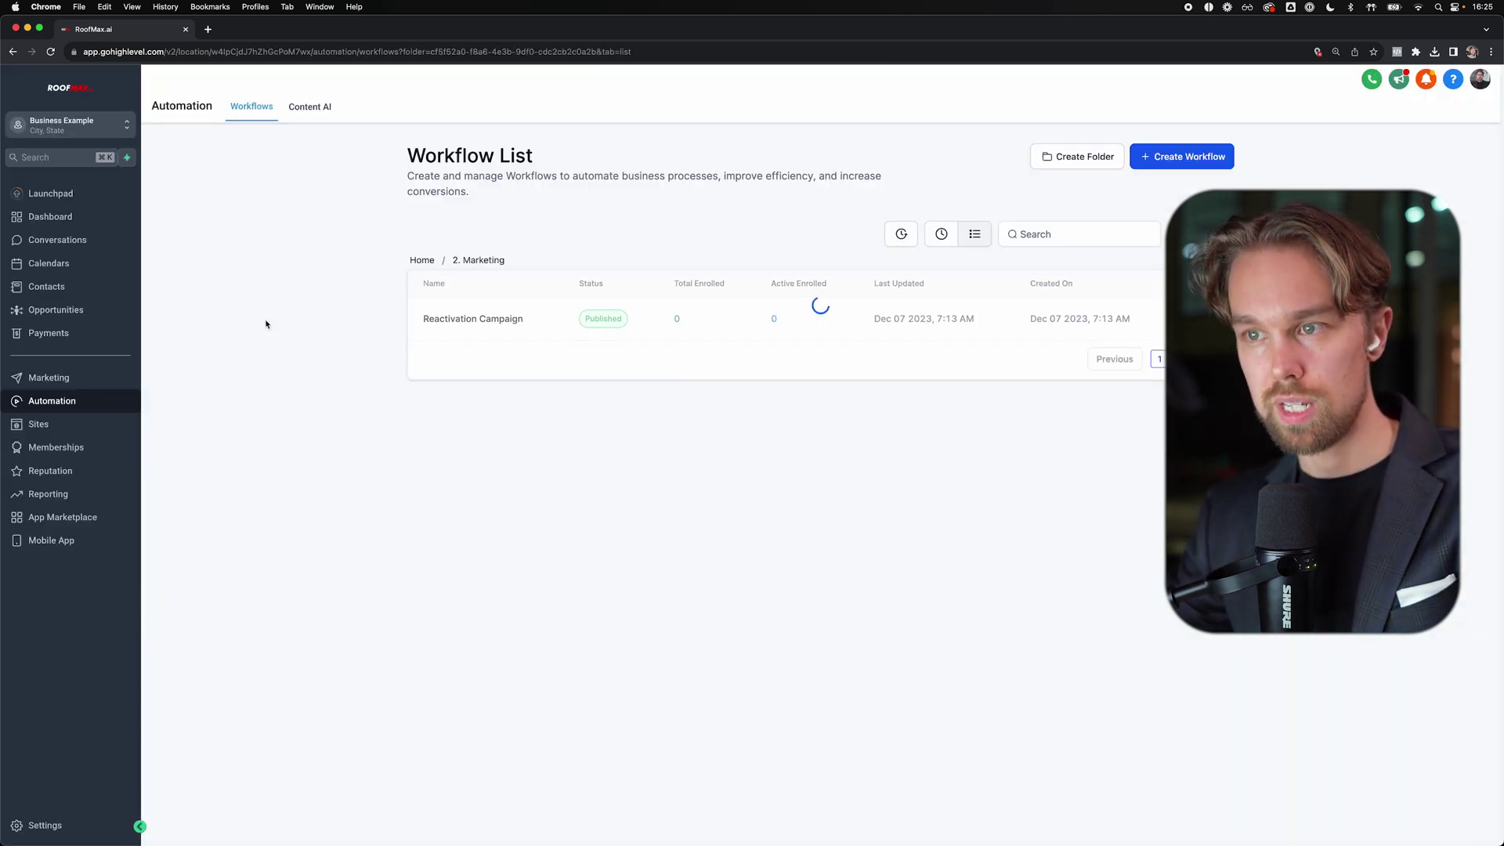
# - Check the 3. Generic workflow folder, then return to the top-level folders and go to Marketing
pyautogui.click(422, 260)
pyautogui.click(468, 406)
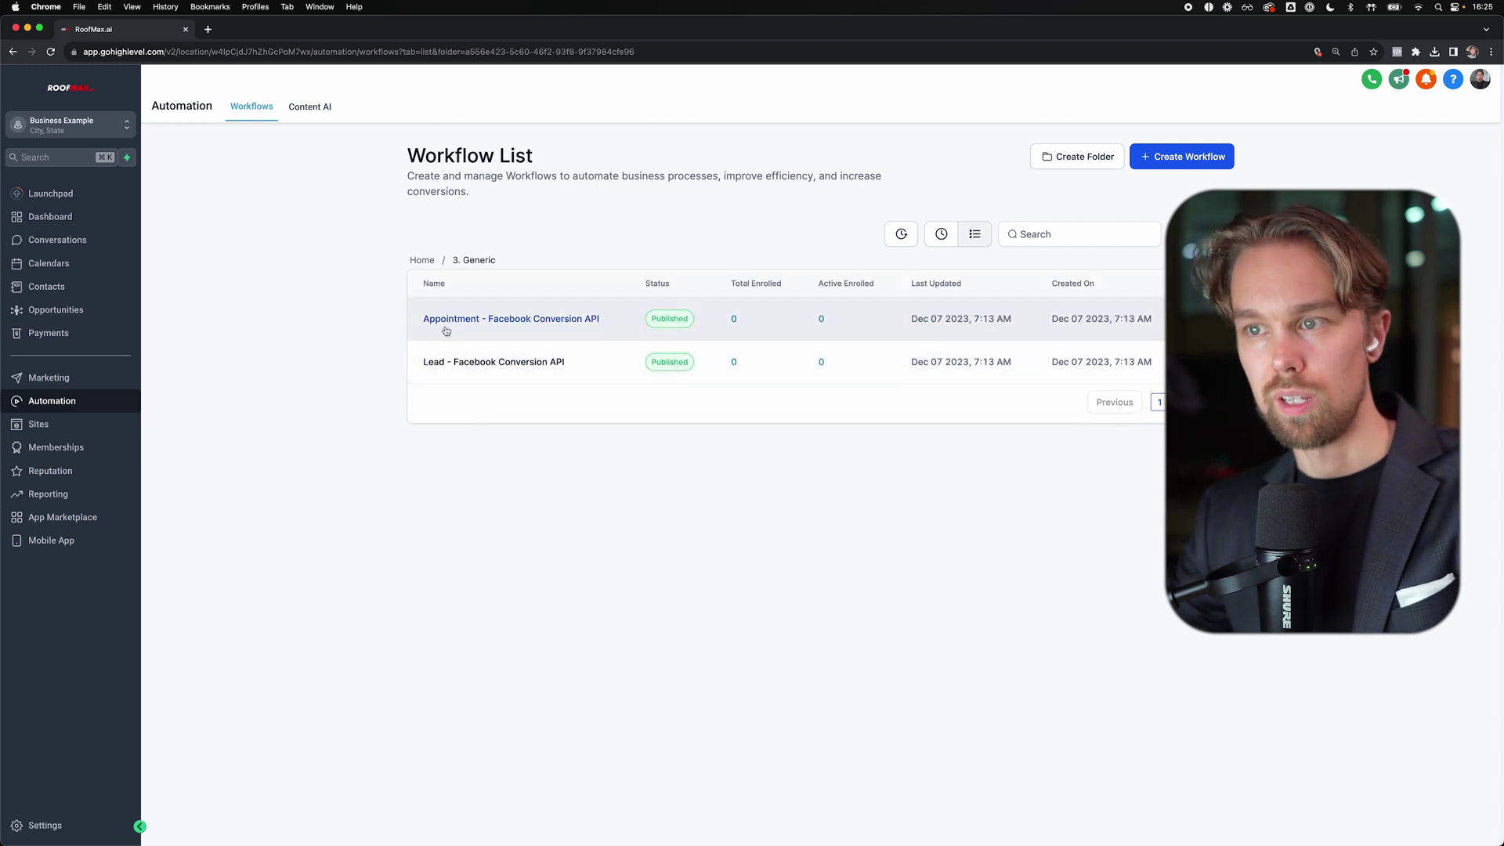
pyautogui.click(424, 260)
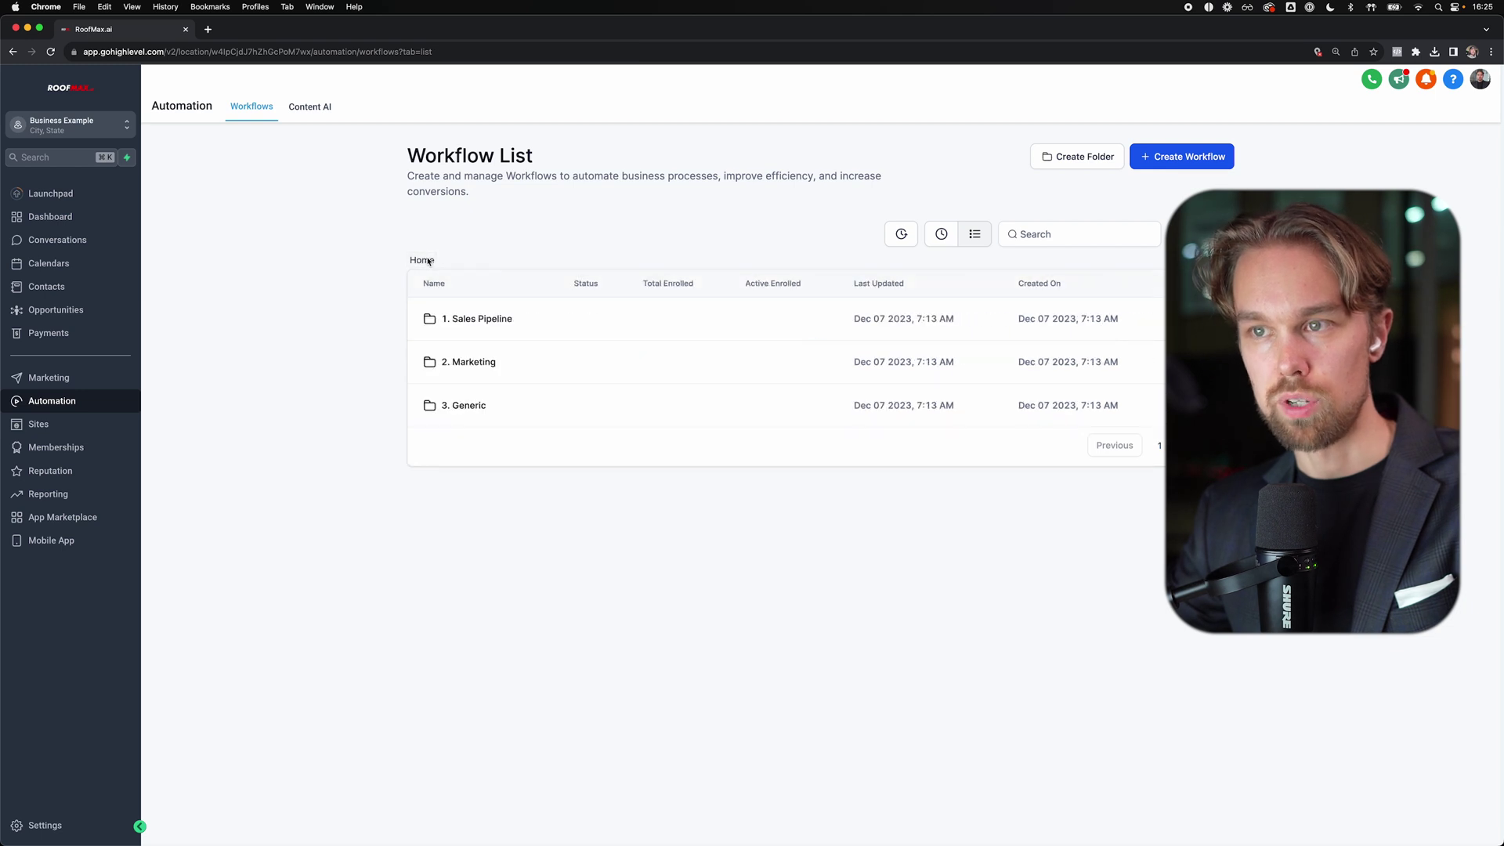
pyautogui.click(73, 379)
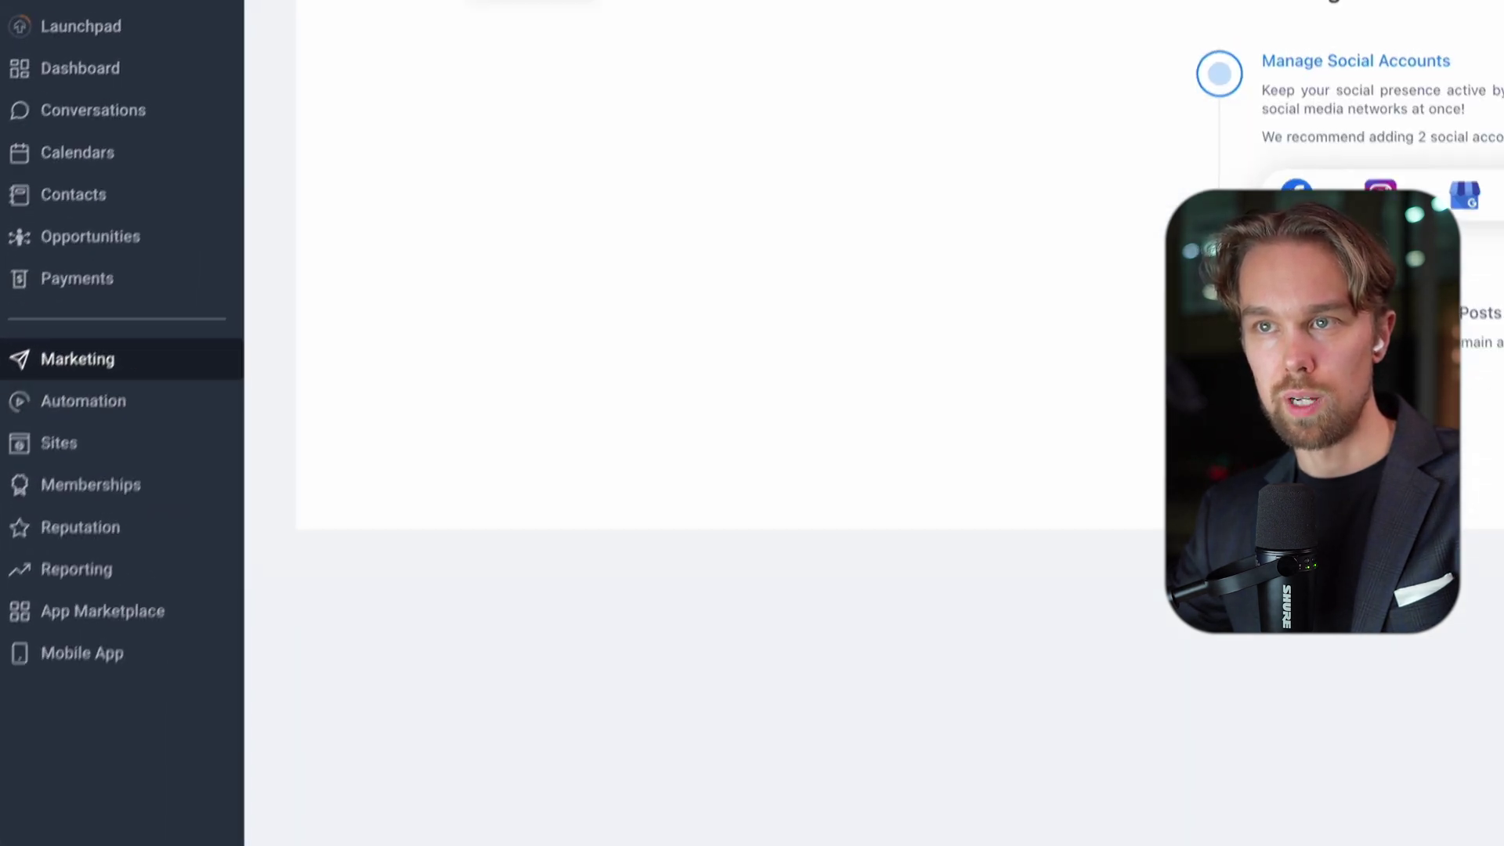
# - Open the Appointment Confirmation Email and 24 Hour Appointment Reminder templates in the Appointment Reminders folder
pyautogui.click(449, 80)
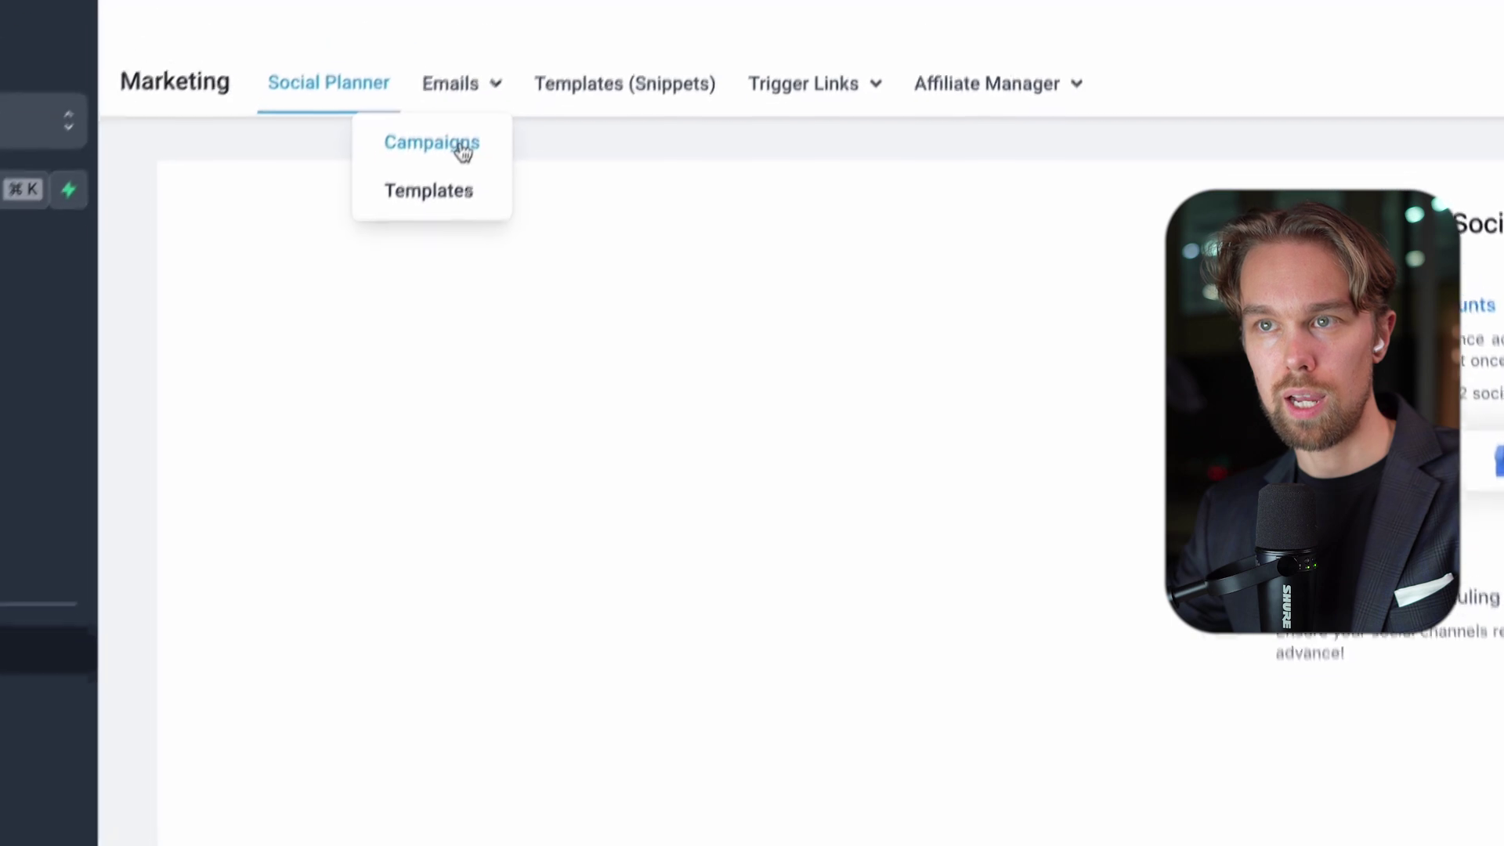
pyautogui.click(423, 206)
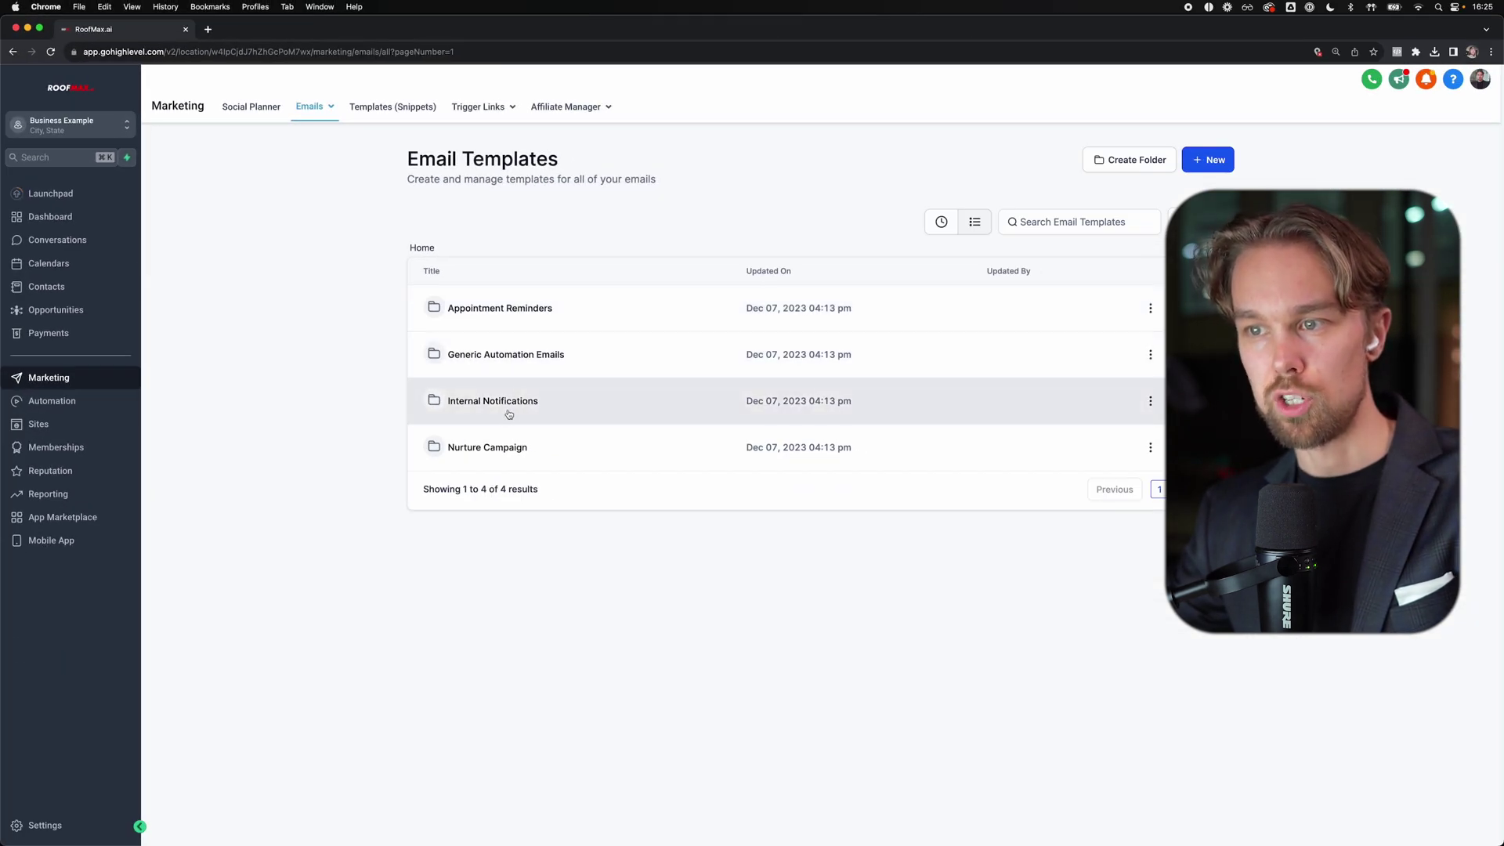
pyautogui.click(513, 313)
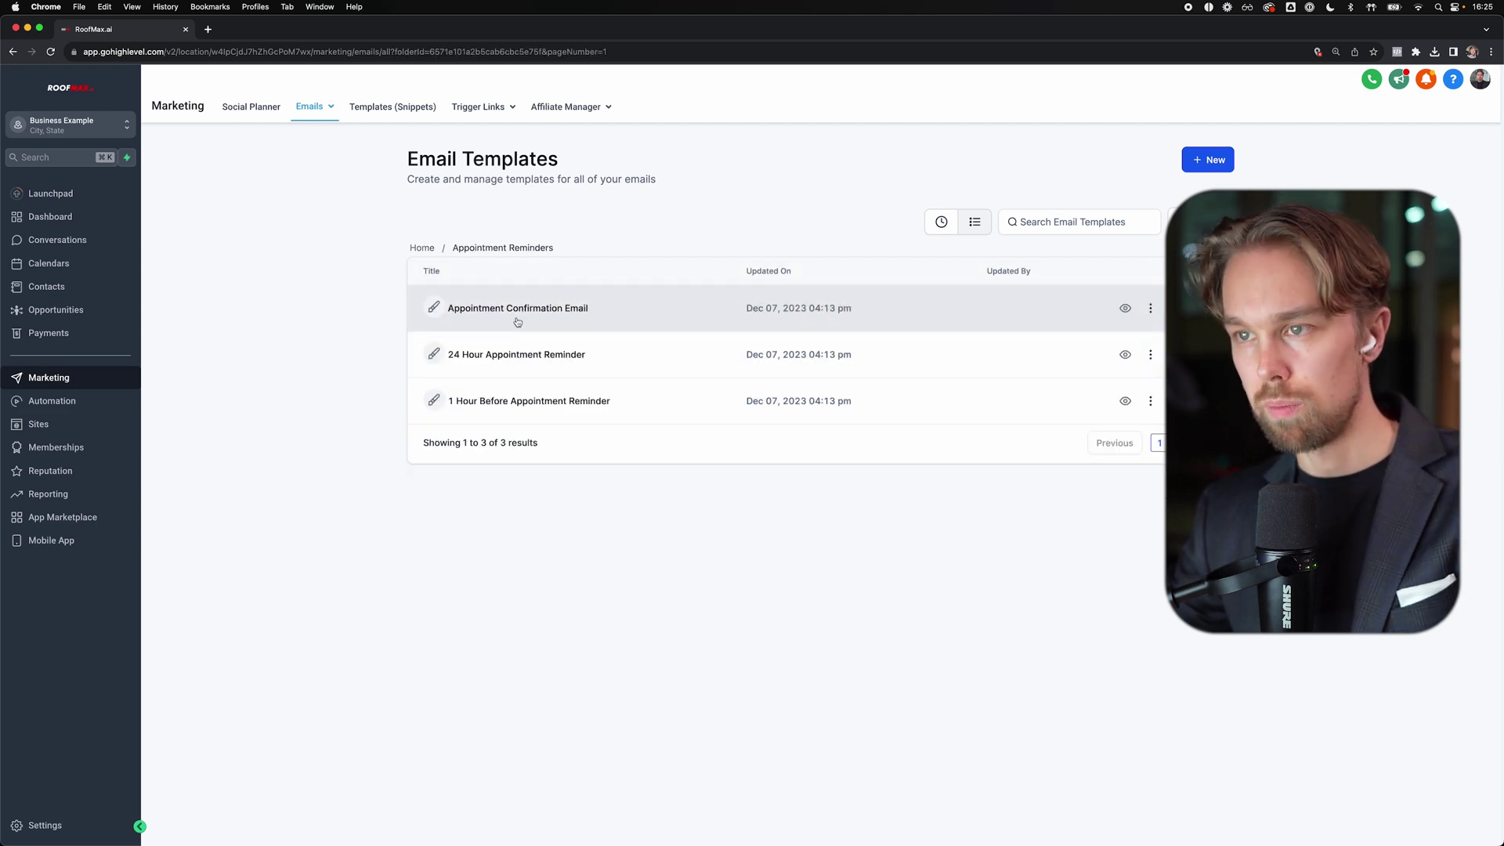
pyautogui.click(520, 313)
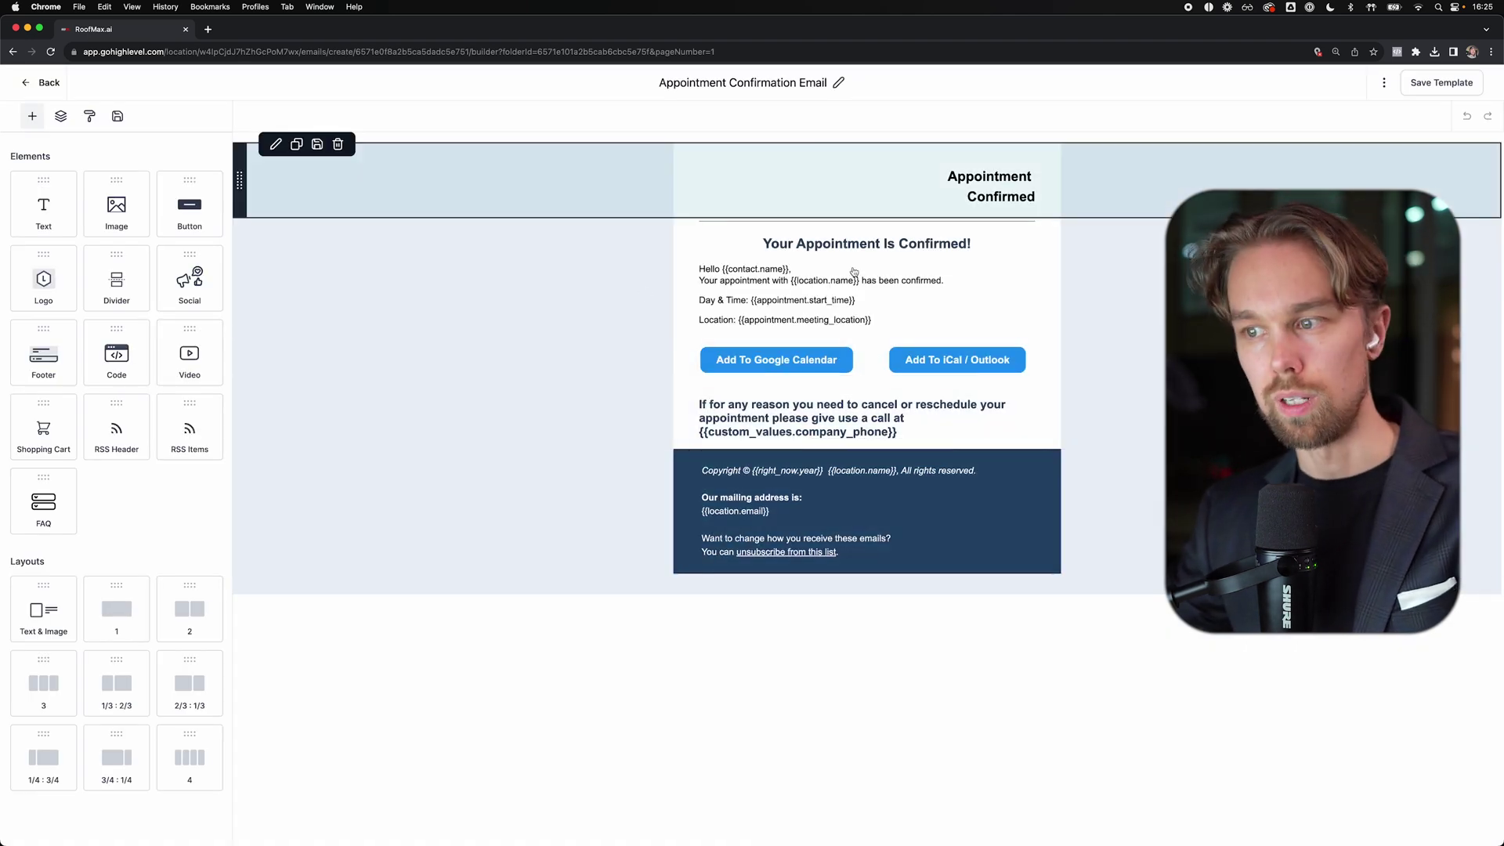
pyautogui.click(47, 82)
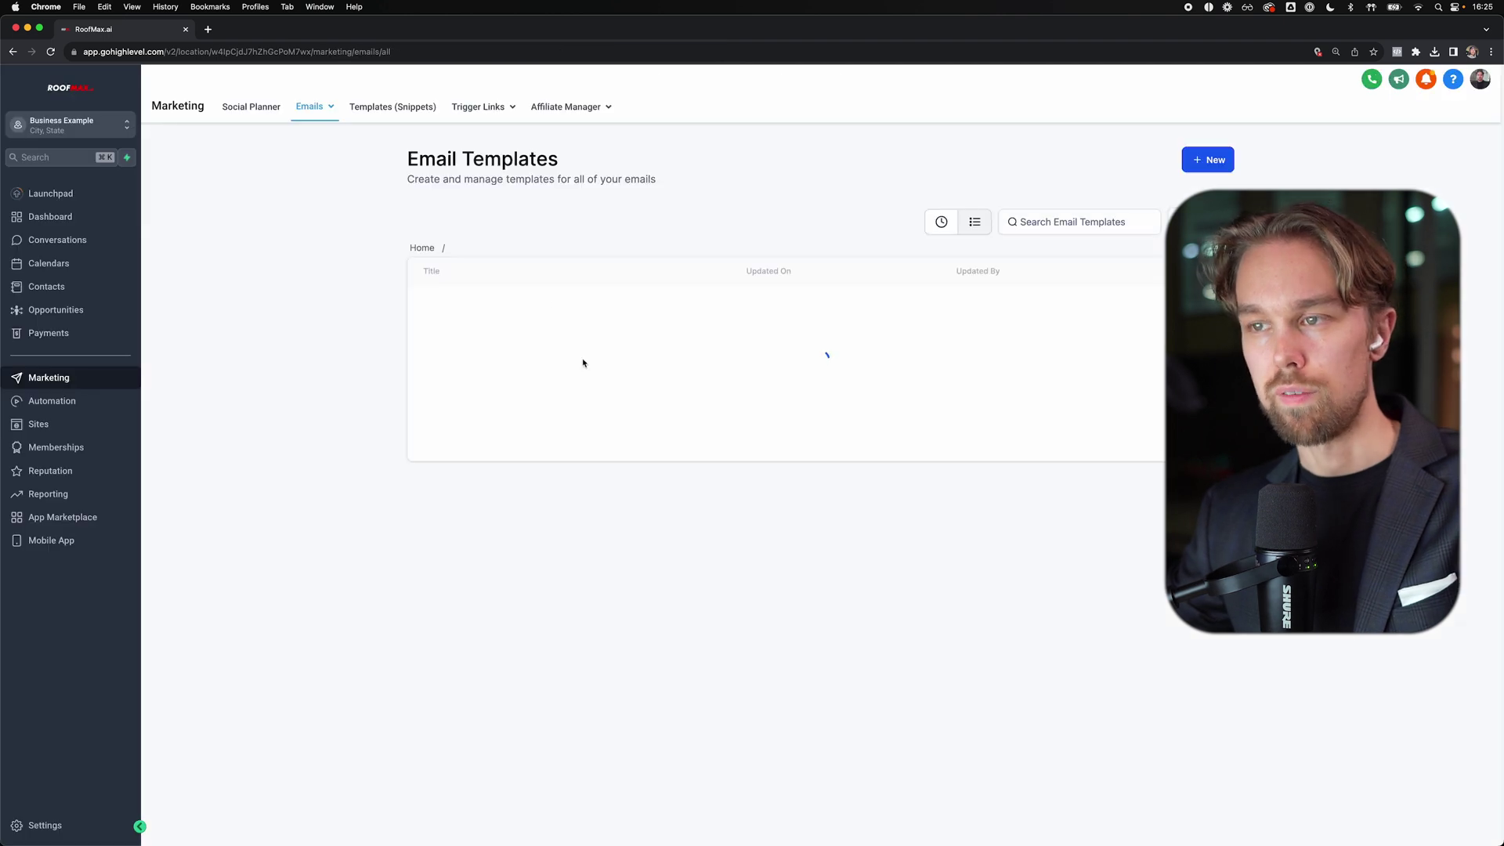
pyautogui.click(501, 359)
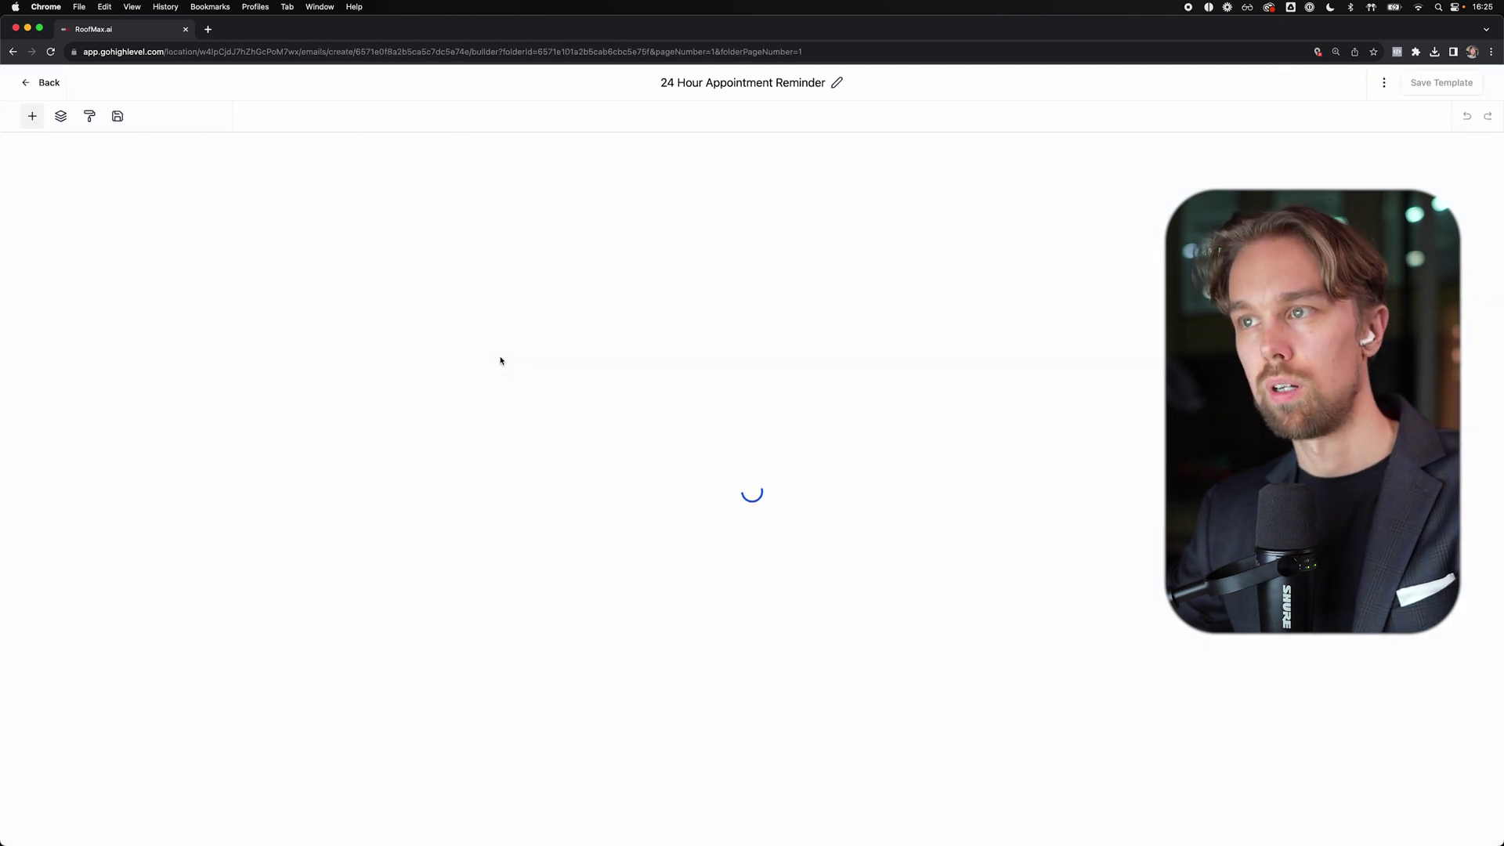
pyautogui.click(47, 83)
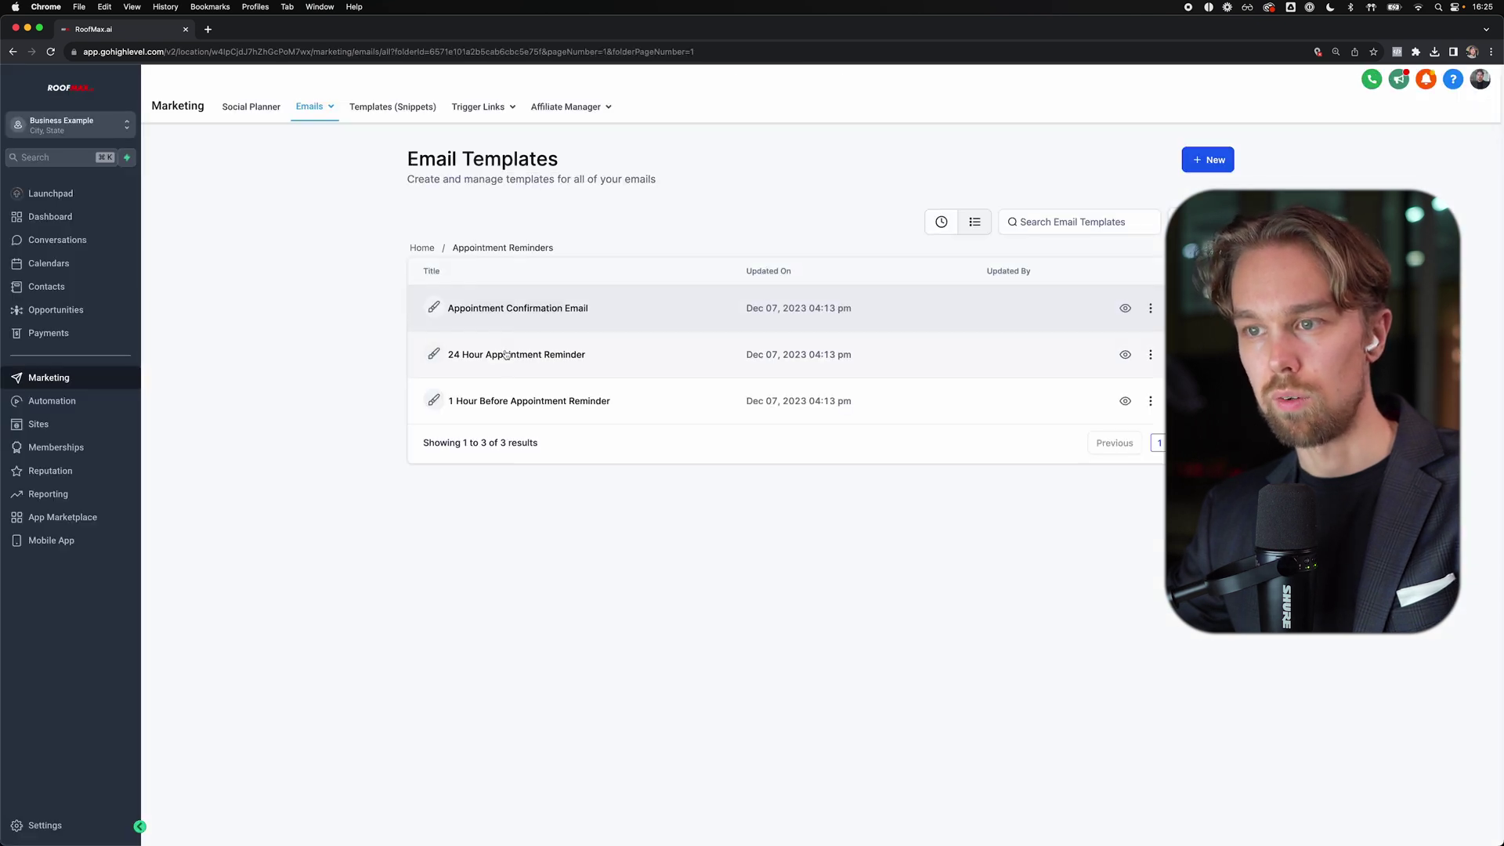
pyautogui.click(425, 248)
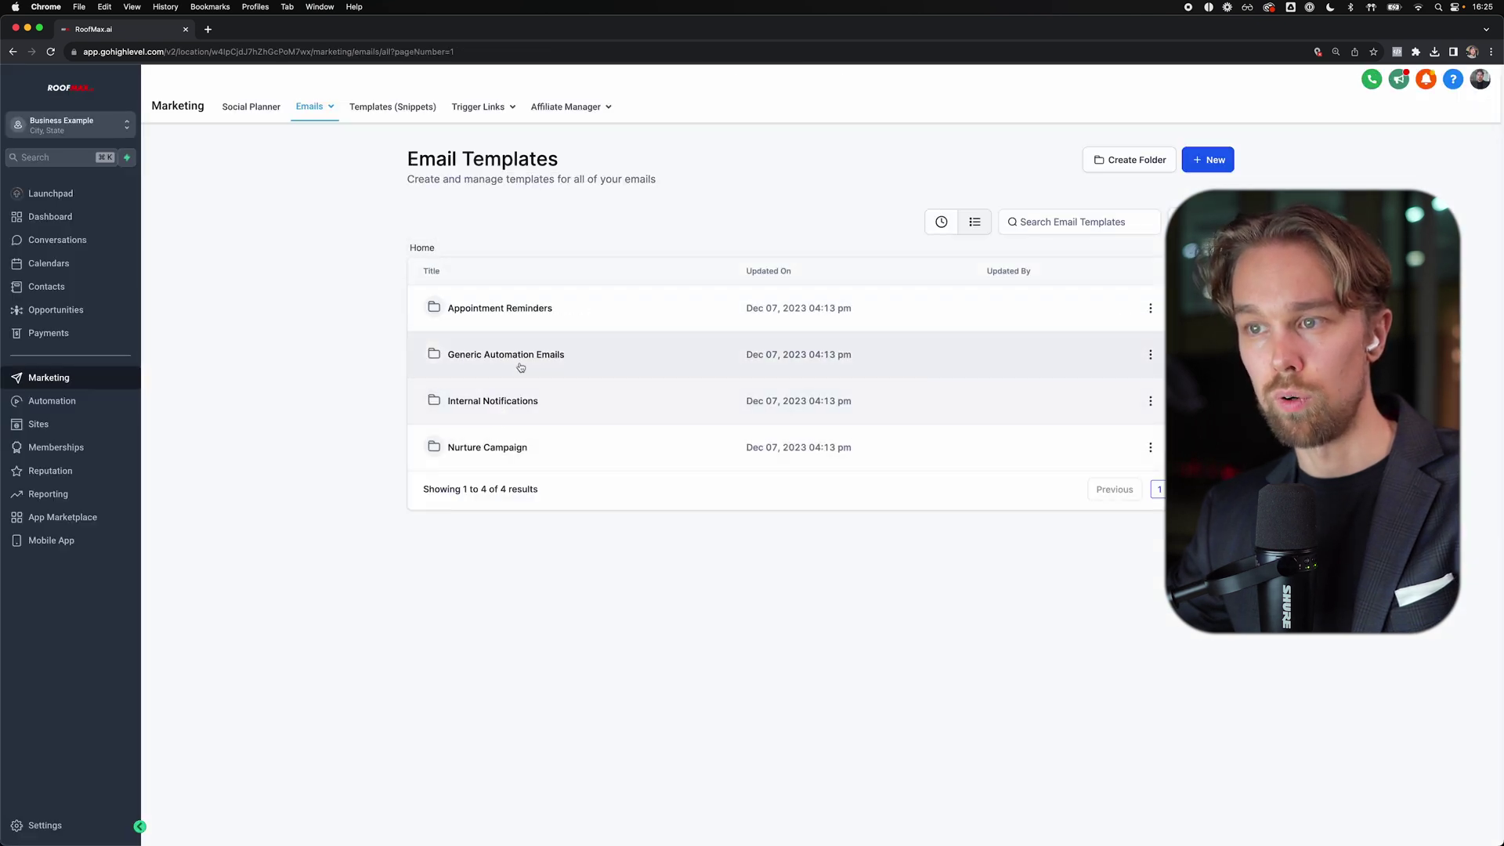
# - Inspect the New Lead Confirmation template's footer layout and colour settings in Generic Automation Emails
pyautogui.click(521, 360)
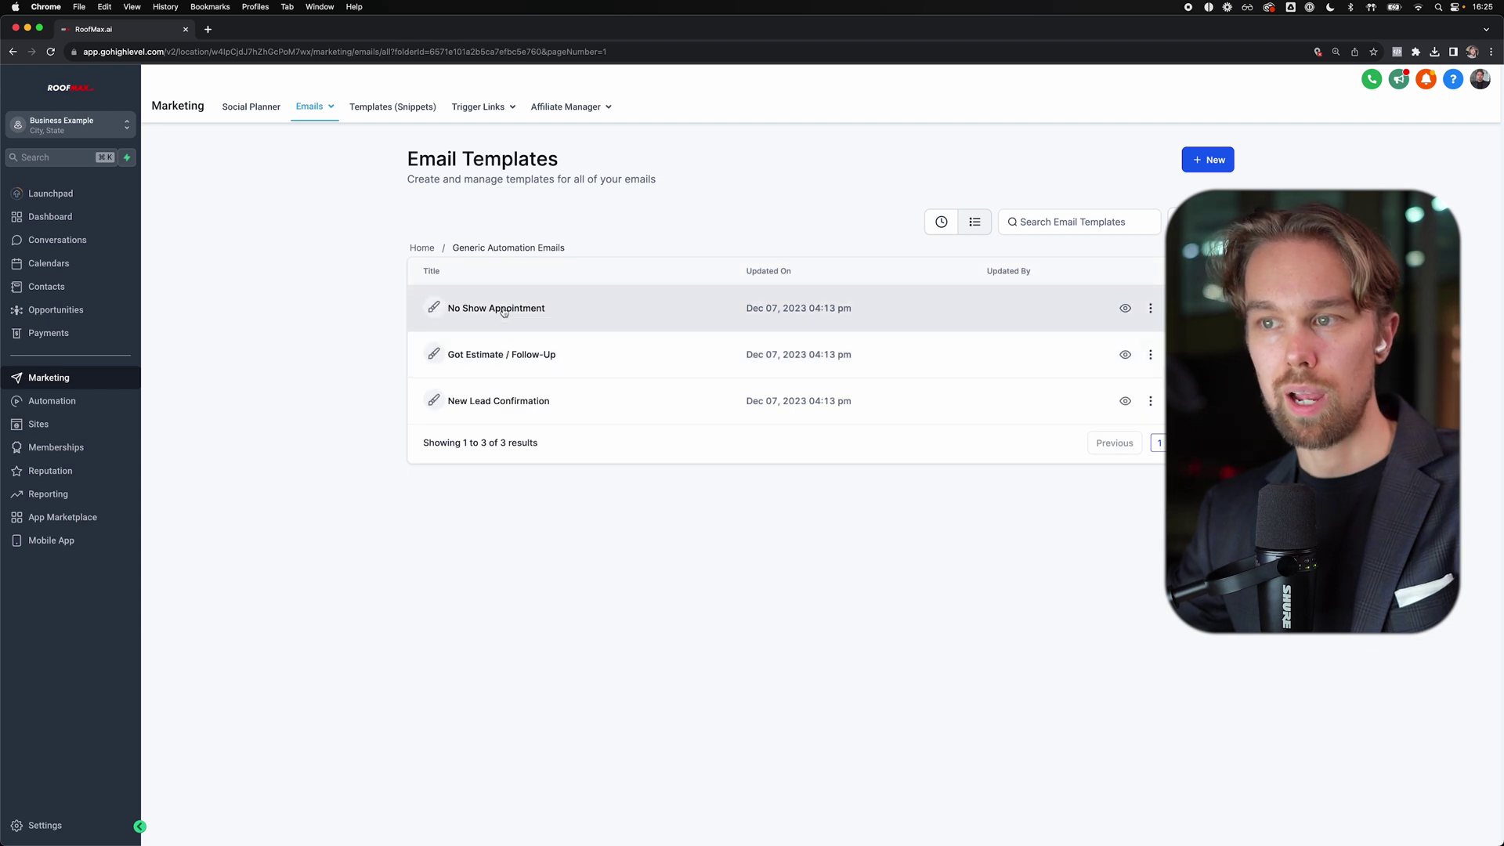
pyautogui.click(489, 403)
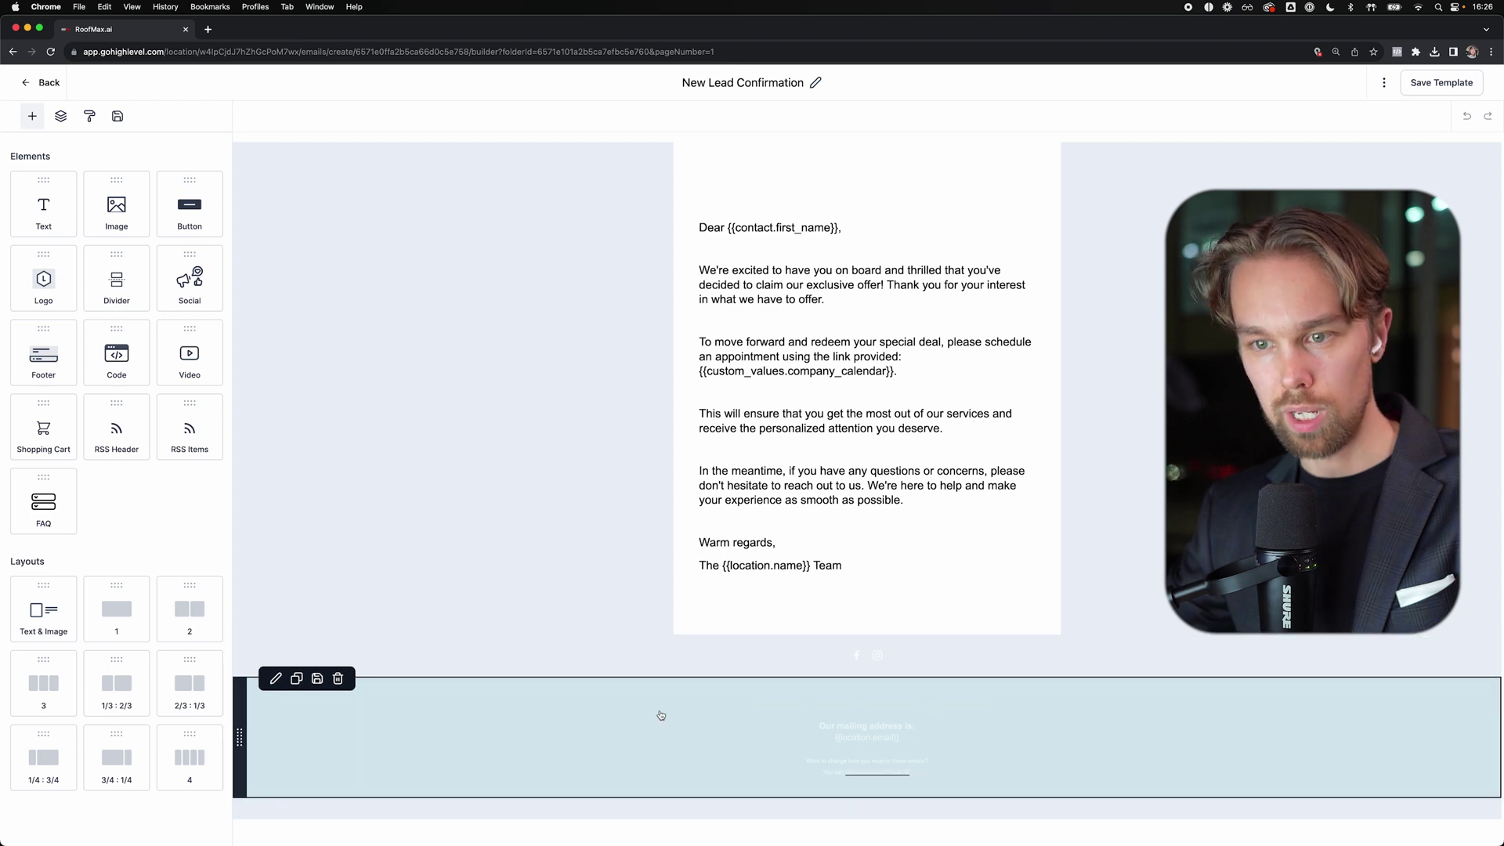
pyautogui.click(661, 715)
pyautogui.moveTo(174, 533); pyautogui.dragTo(65, 533)
pyautogui.moveTo(113, 423); pyautogui.dragTo(85, 419)
pyautogui.press('BackSpace')
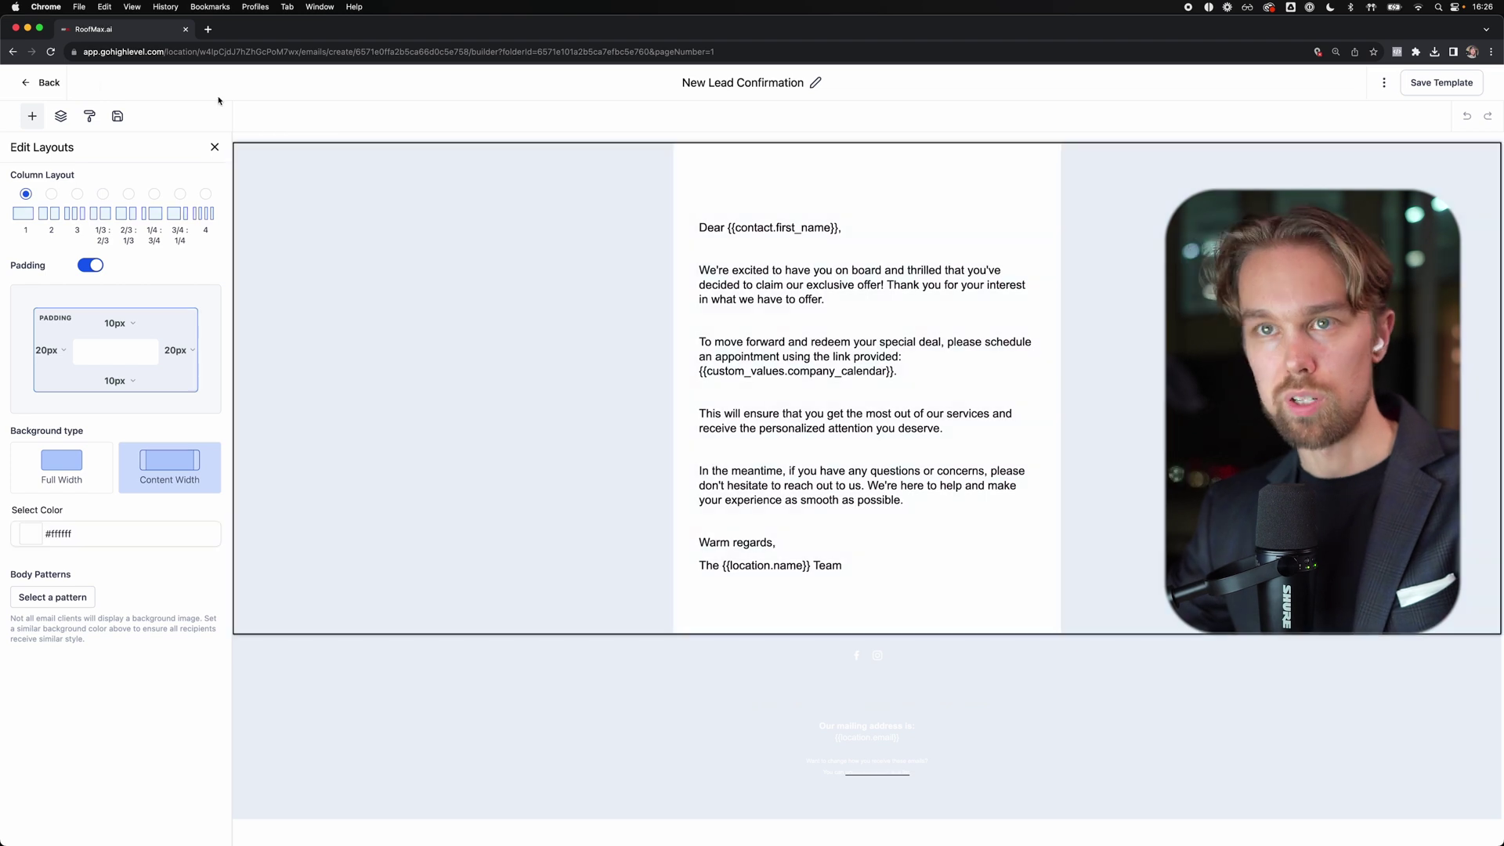
pyautogui.click(50, 83)
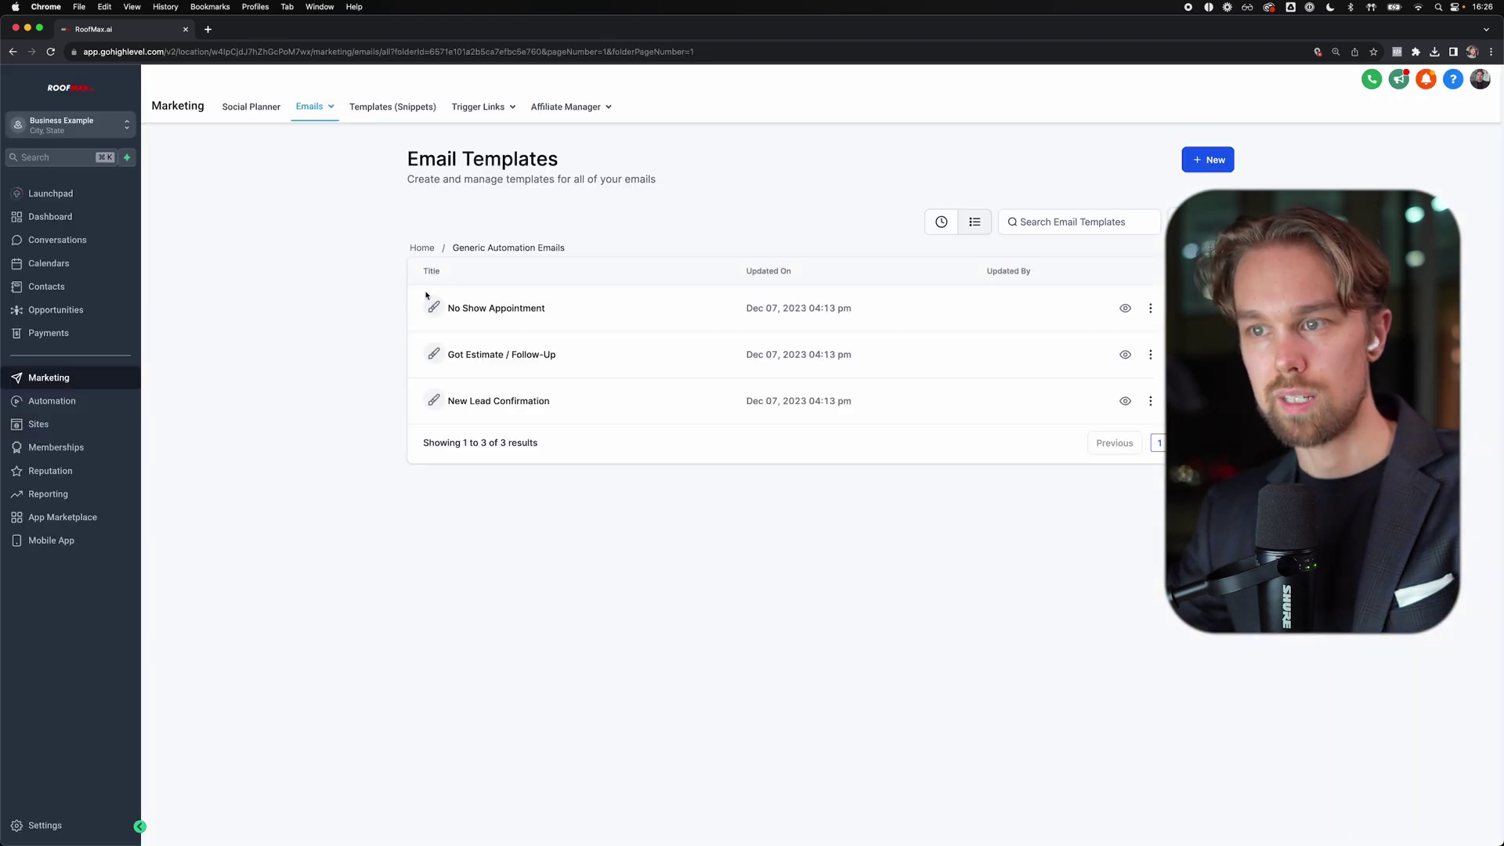
# - Open the New Lead Notification template in the Internal Notifications folder, then leave the editor
pyautogui.click(427, 247)
pyautogui.click(482, 399)
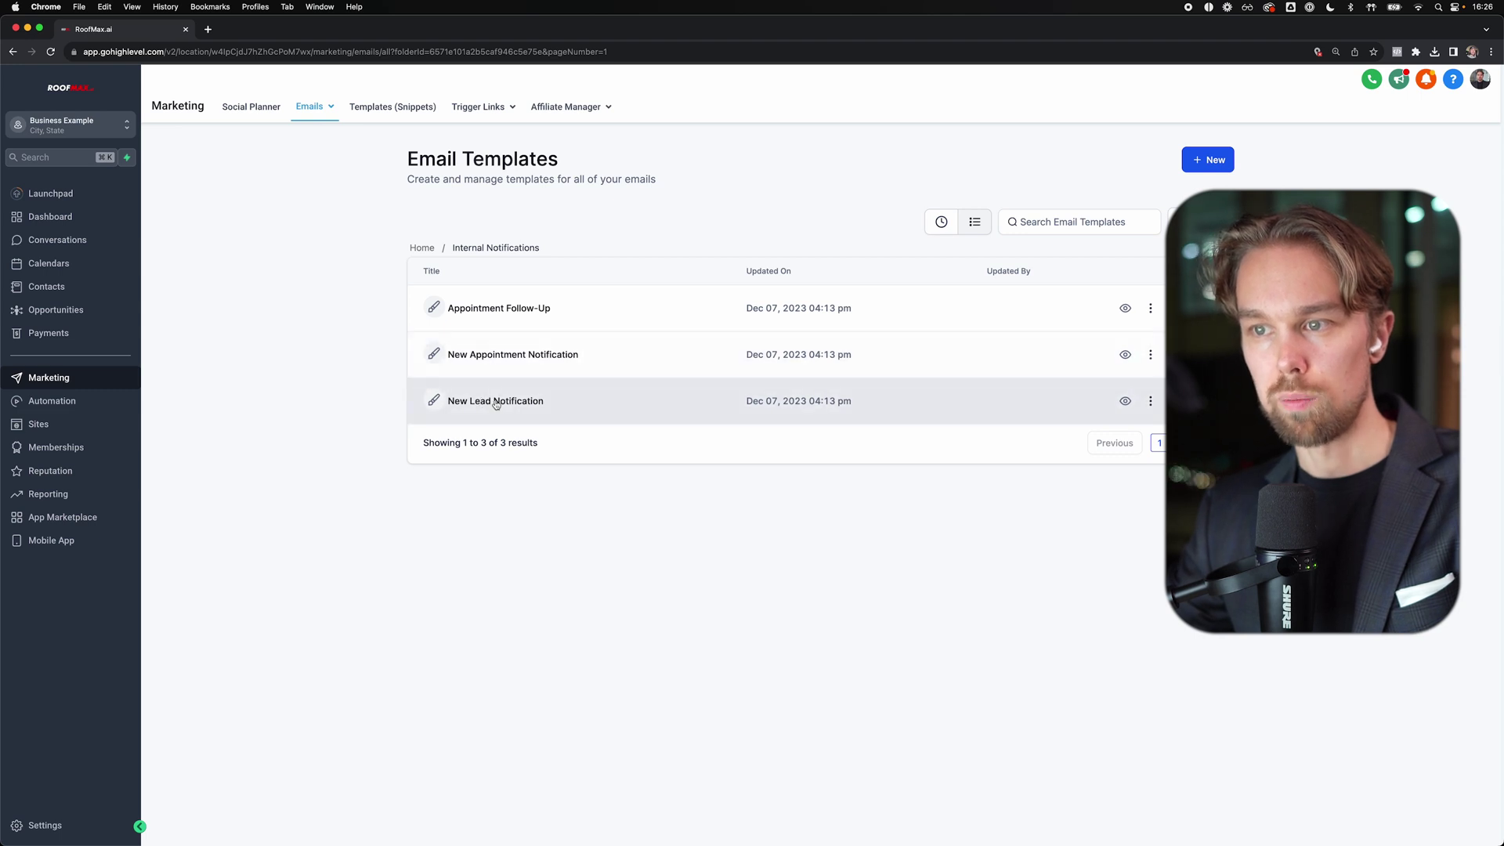
pyautogui.click(494, 401)
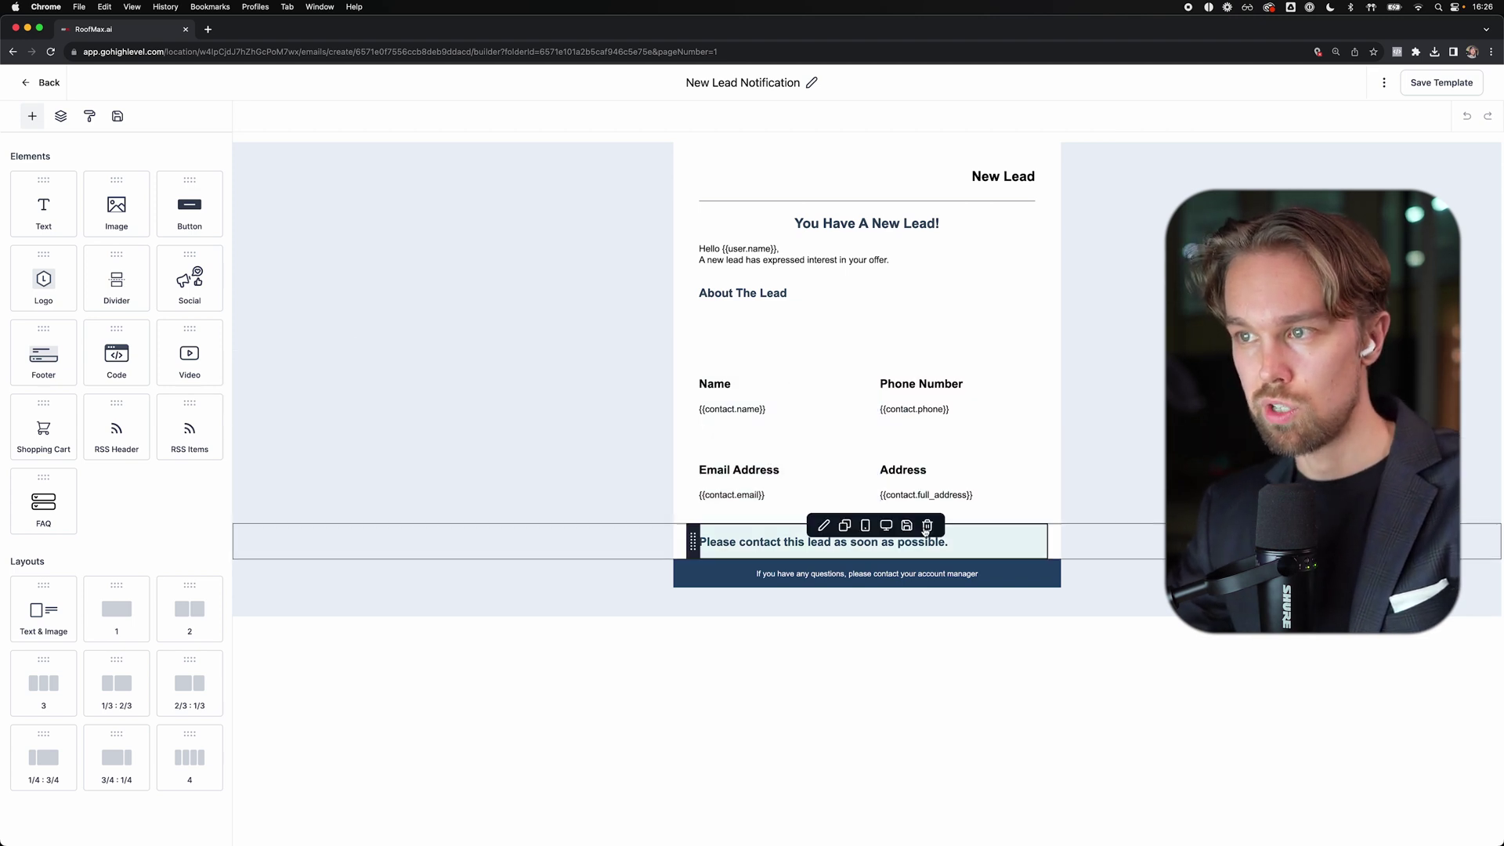
pyautogui.click(33, 83)
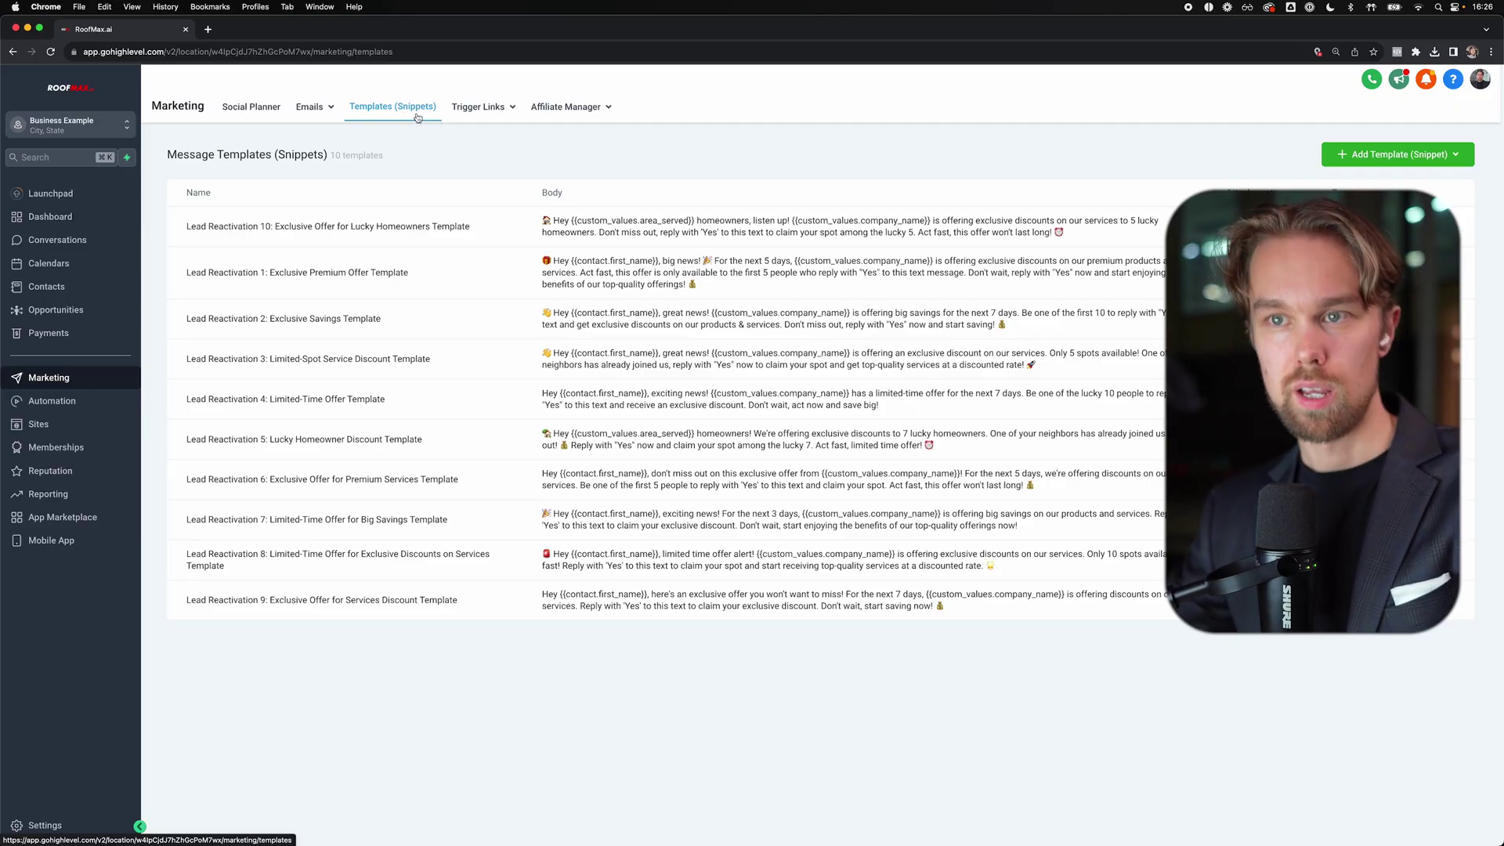
# - Read through the message text of Lead Reactivation snippets 1 to 10
pyautogui.moveTo(209, 359); pyautogui.dragTo(253, 360)
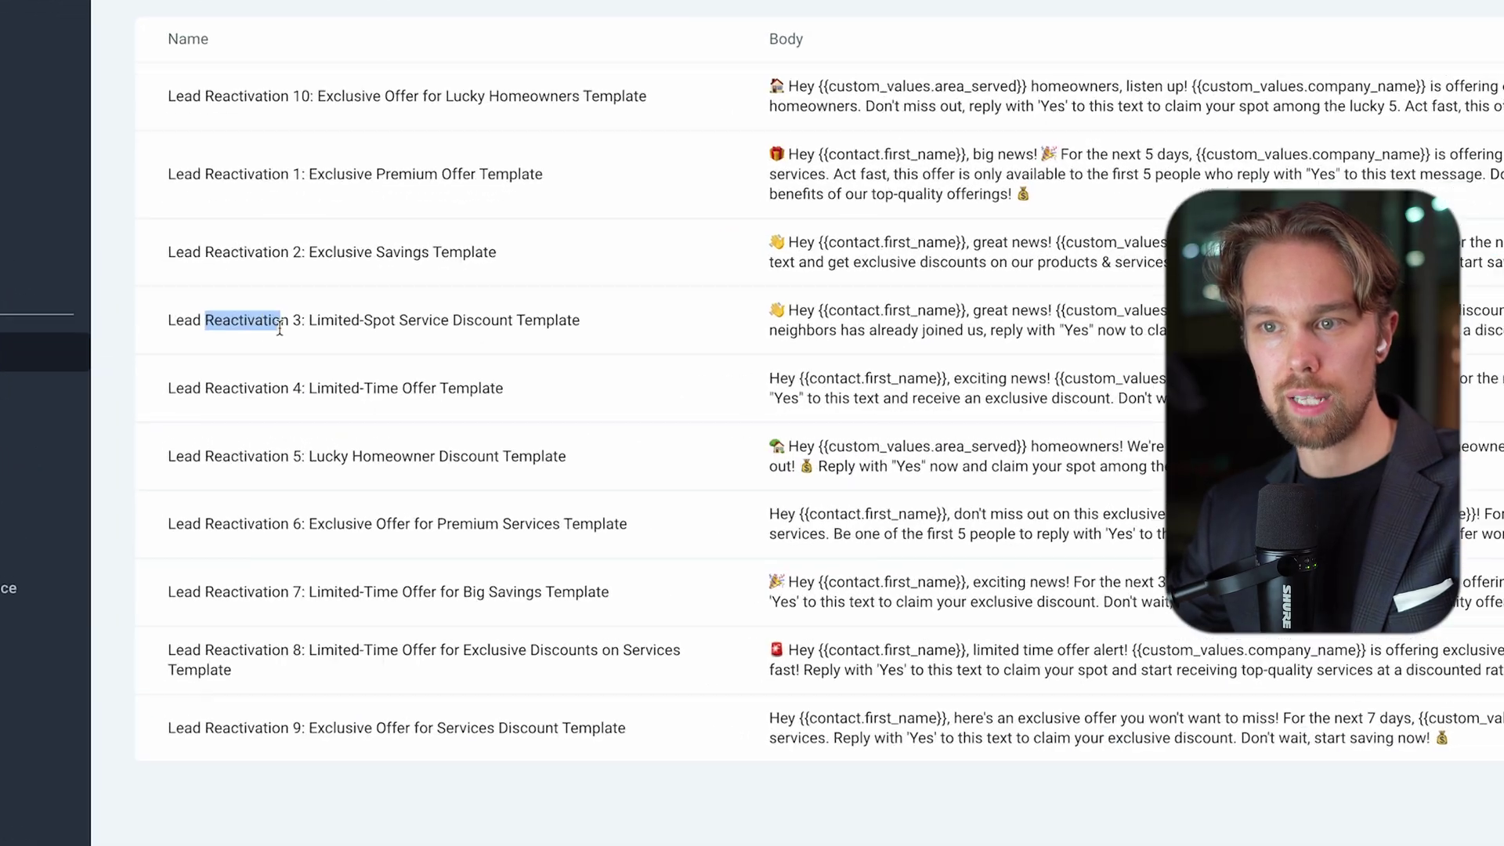
pyautogui.click(298, 334)
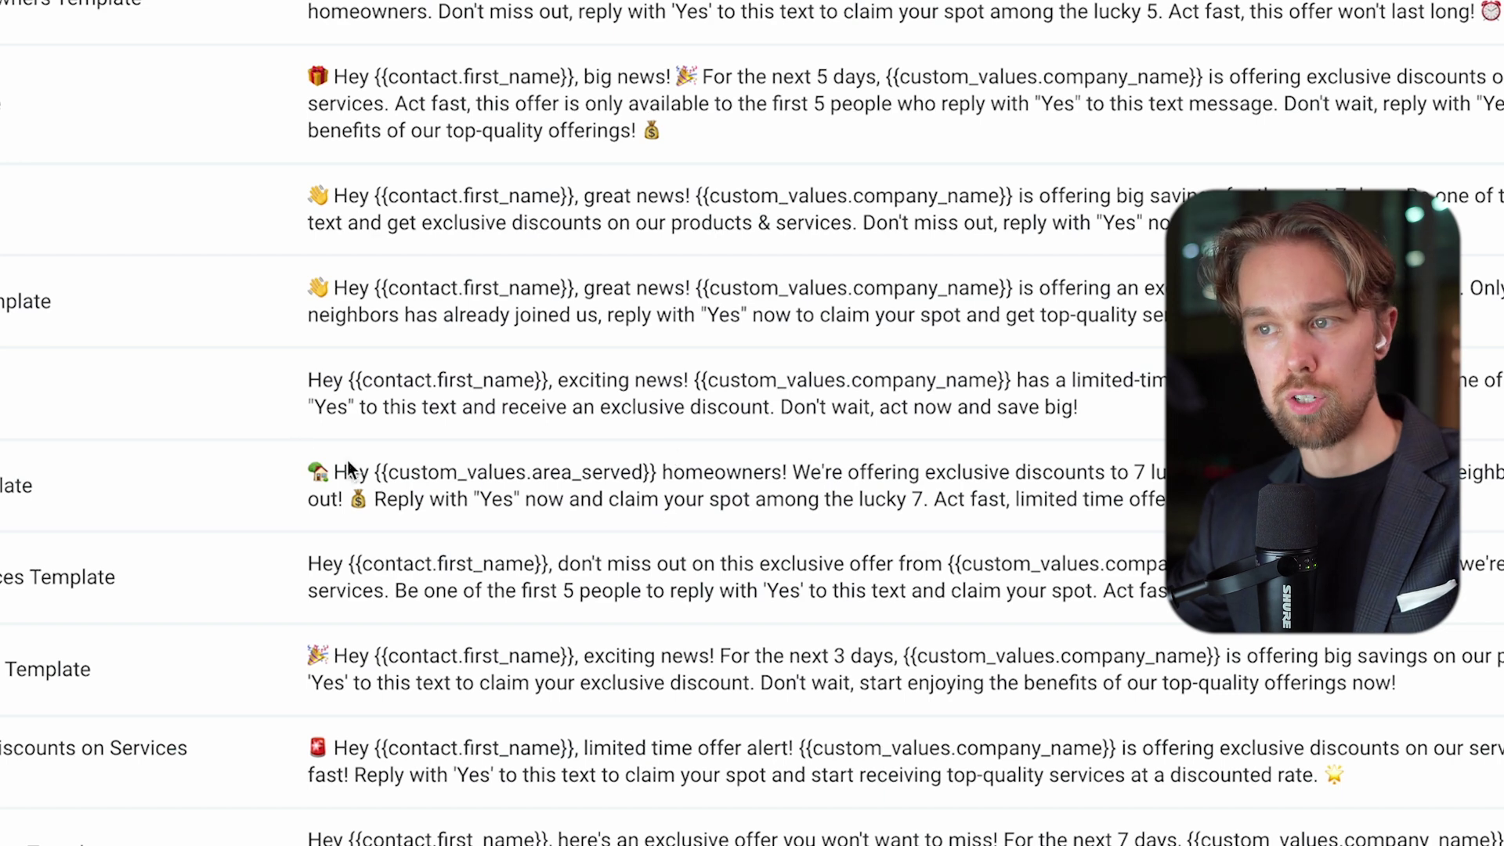
pyautogui.scroll(5, 441, 255)
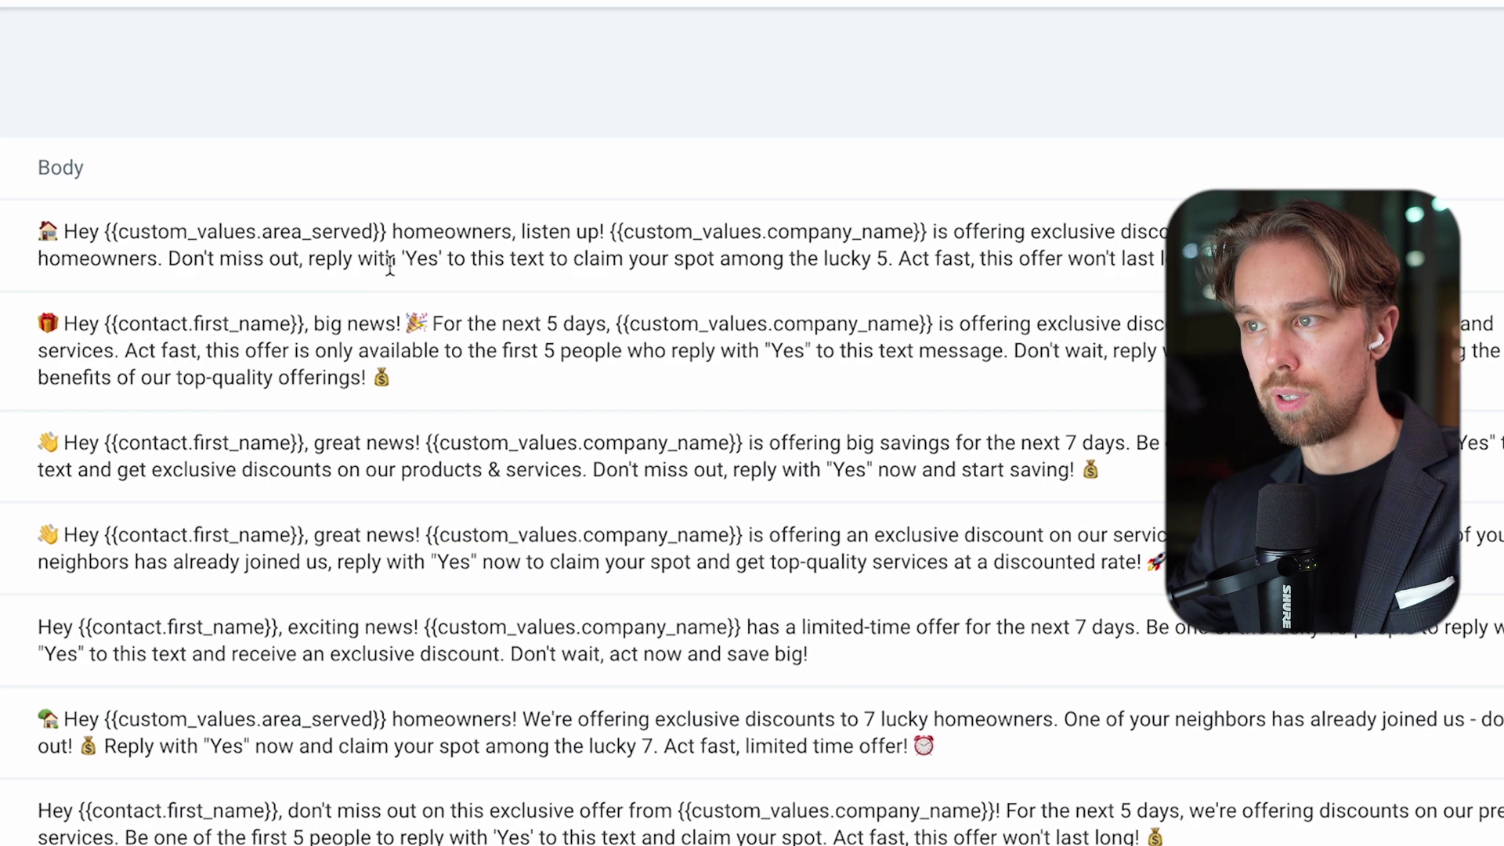
pyautogui.moveTo(555, 259); pyautogui.dragTo(788, 261)
pyautogui.moveTo(640, 258); pyautogui.dragTo(2, 232)
pyautogui.click(984, 261)
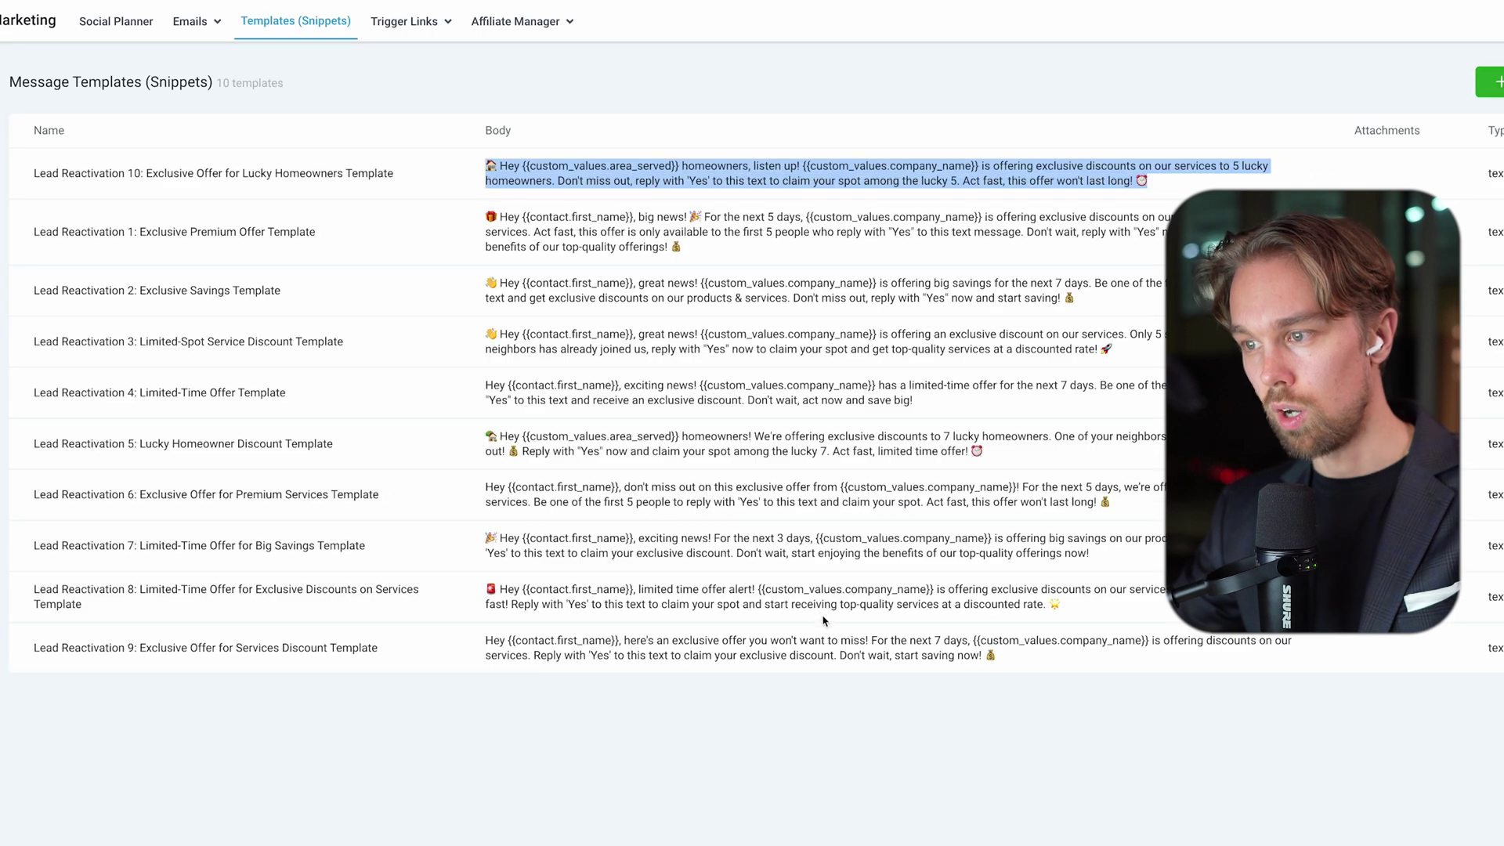
pyautogui.moveTo(821, 604); pyautogui.dragTo(661, 261)
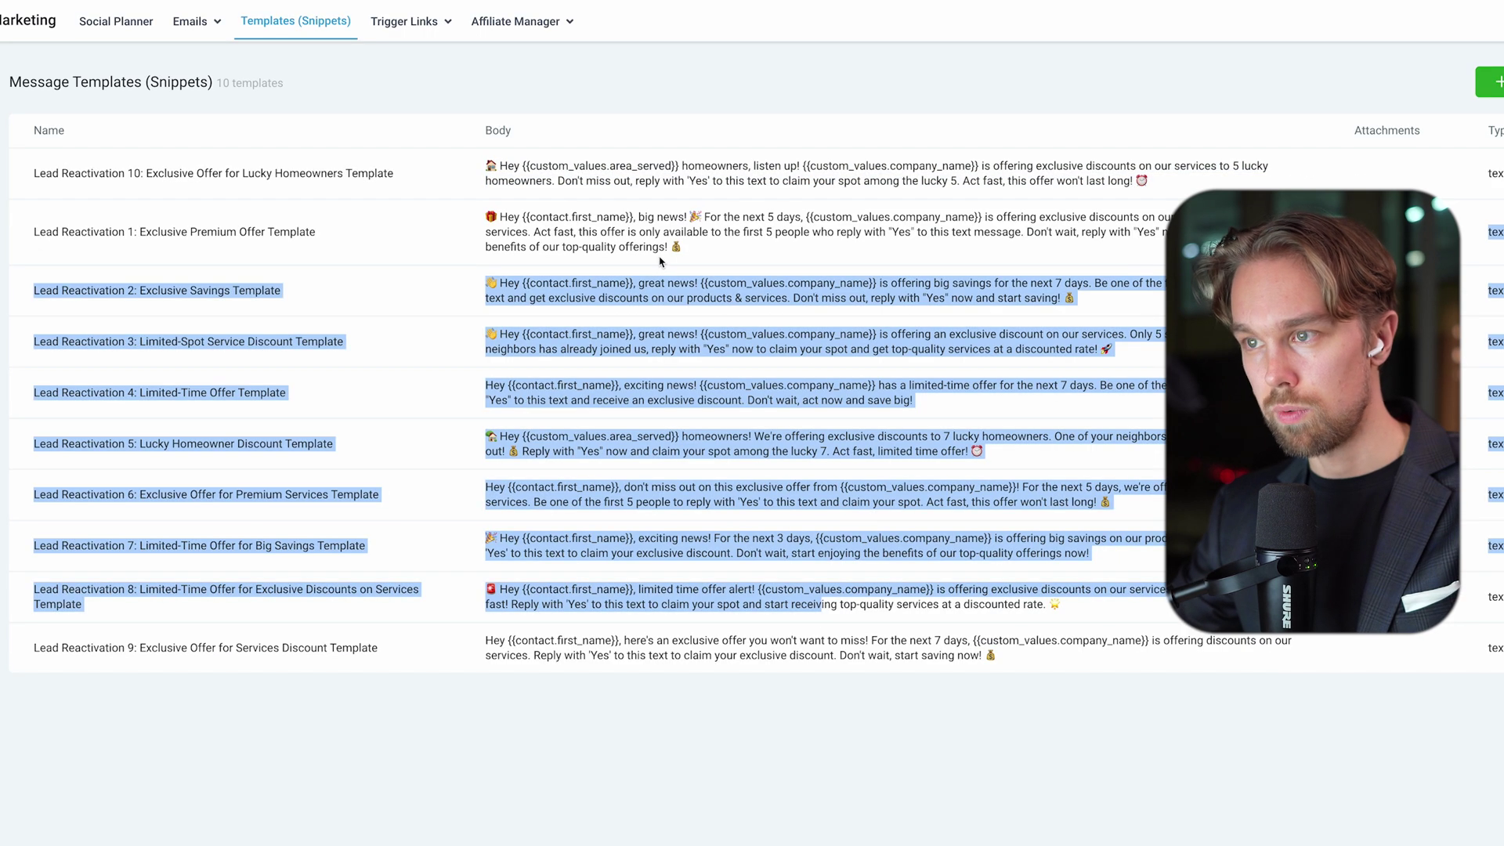
pyautogui.click(629, 370)
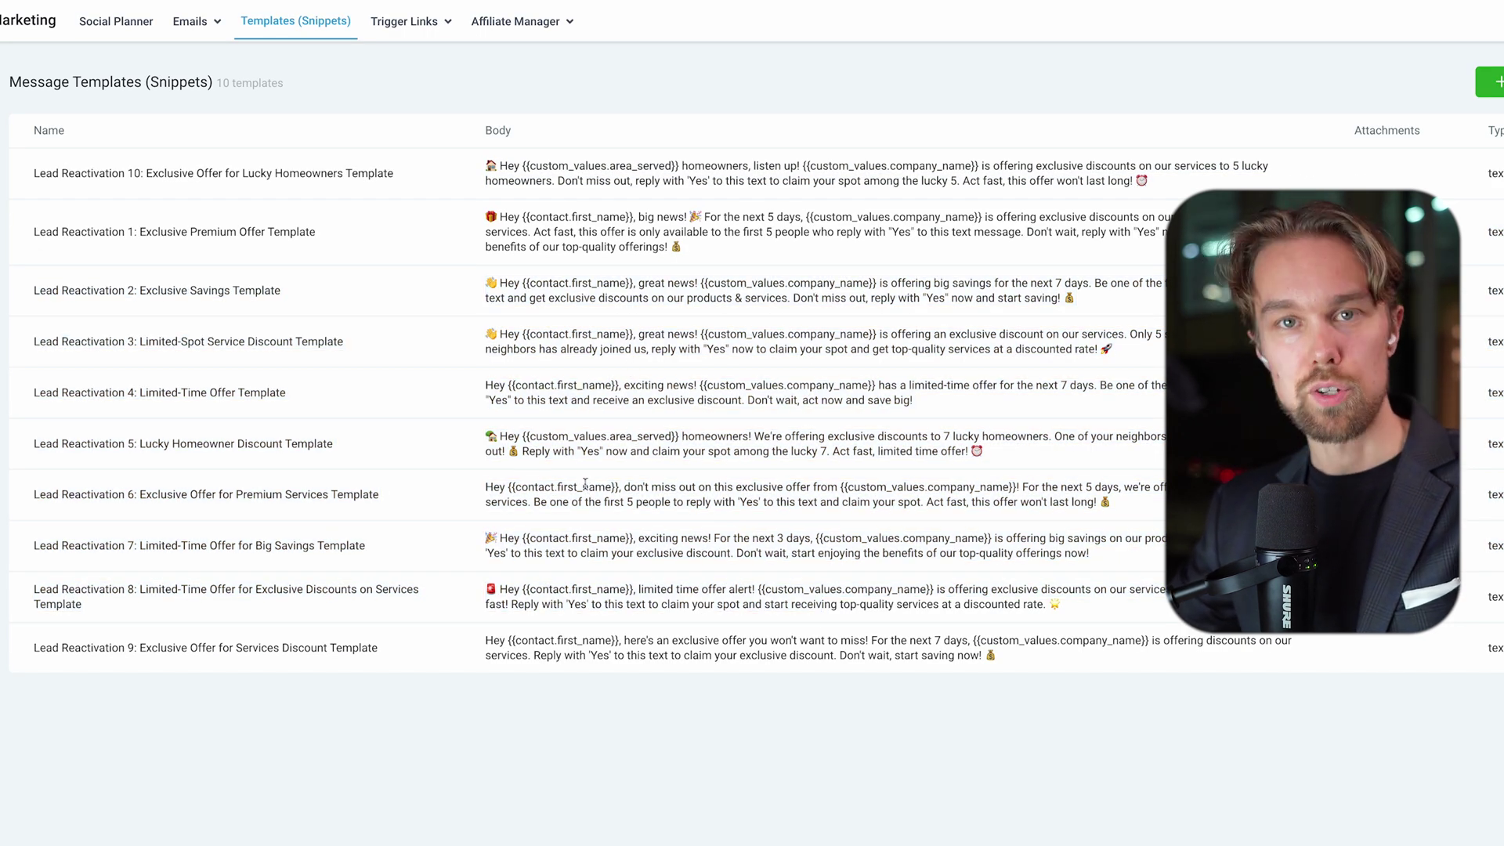
pyautogui.moveTo(586, 481); pyautogui.dragTo(1050, 607)
pyautogui.click(661, 432)
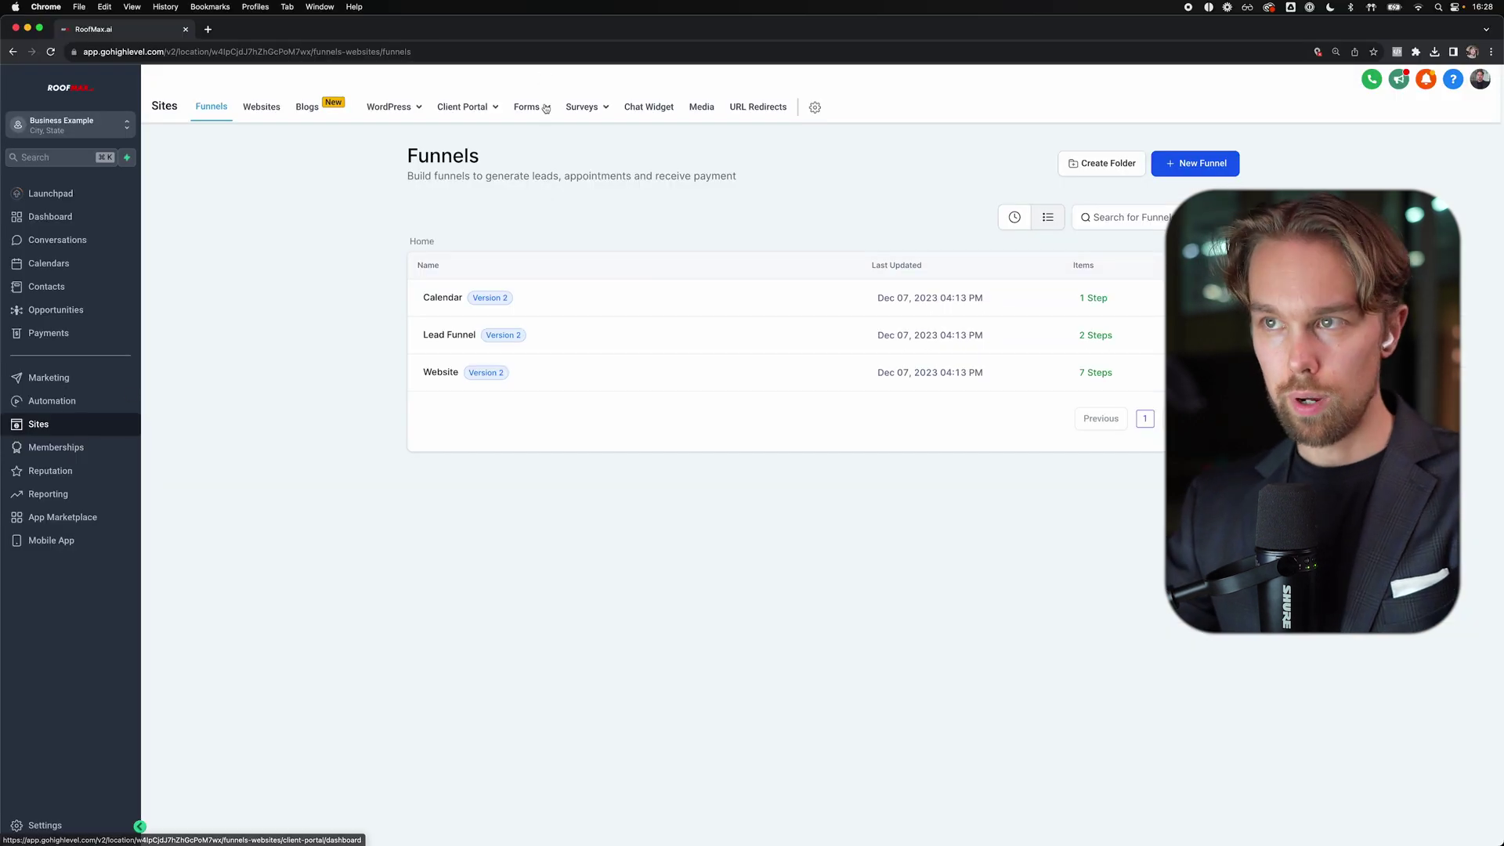
# - Open the Lead Survey, scroll through its slides and inspect Slide 3's question settings
pyautogui.click(581, 106)
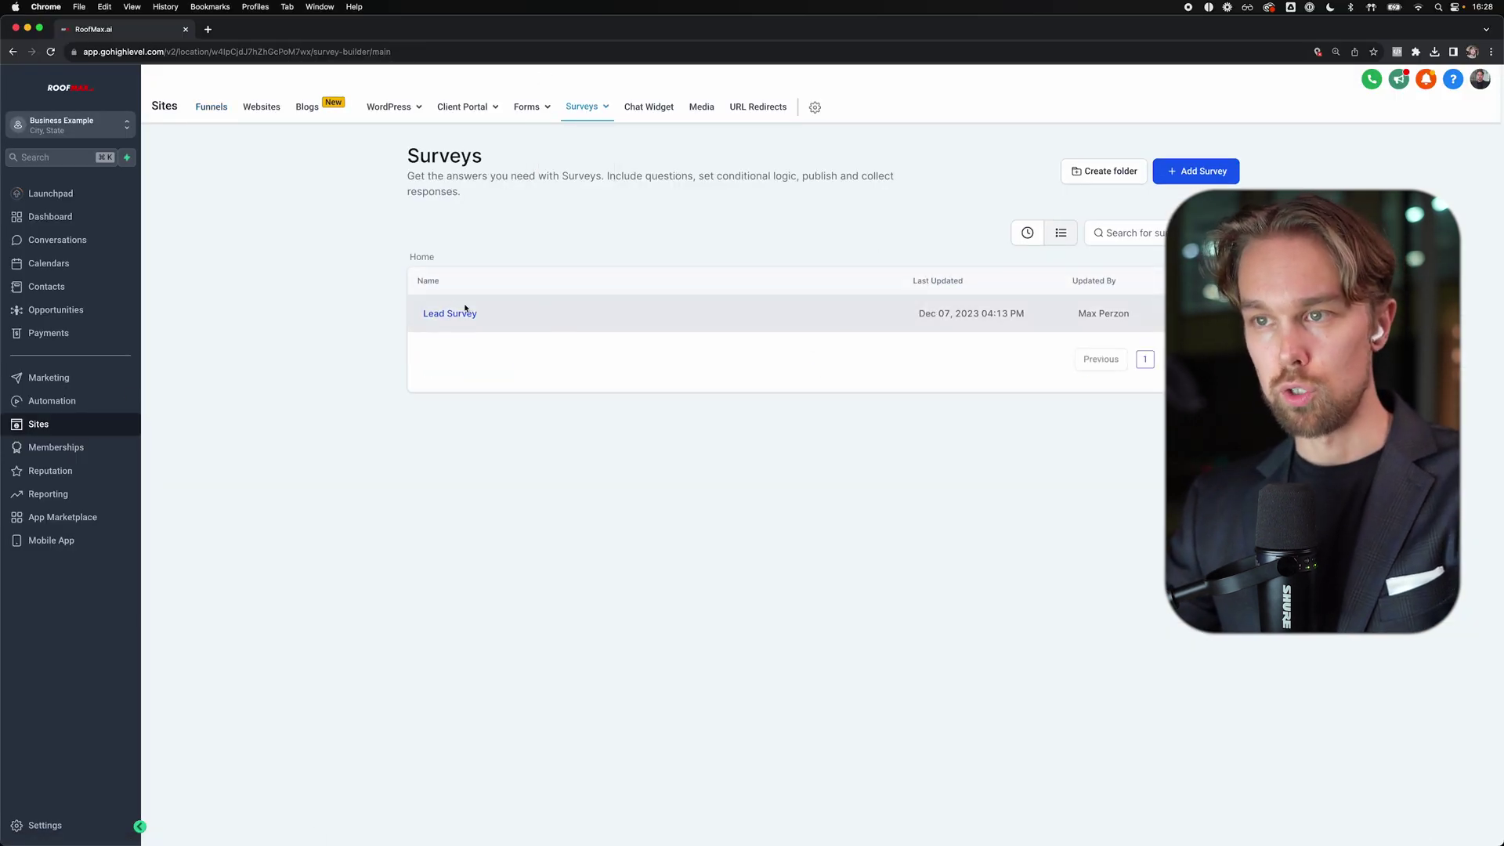
pyautogui.click(450, 313)
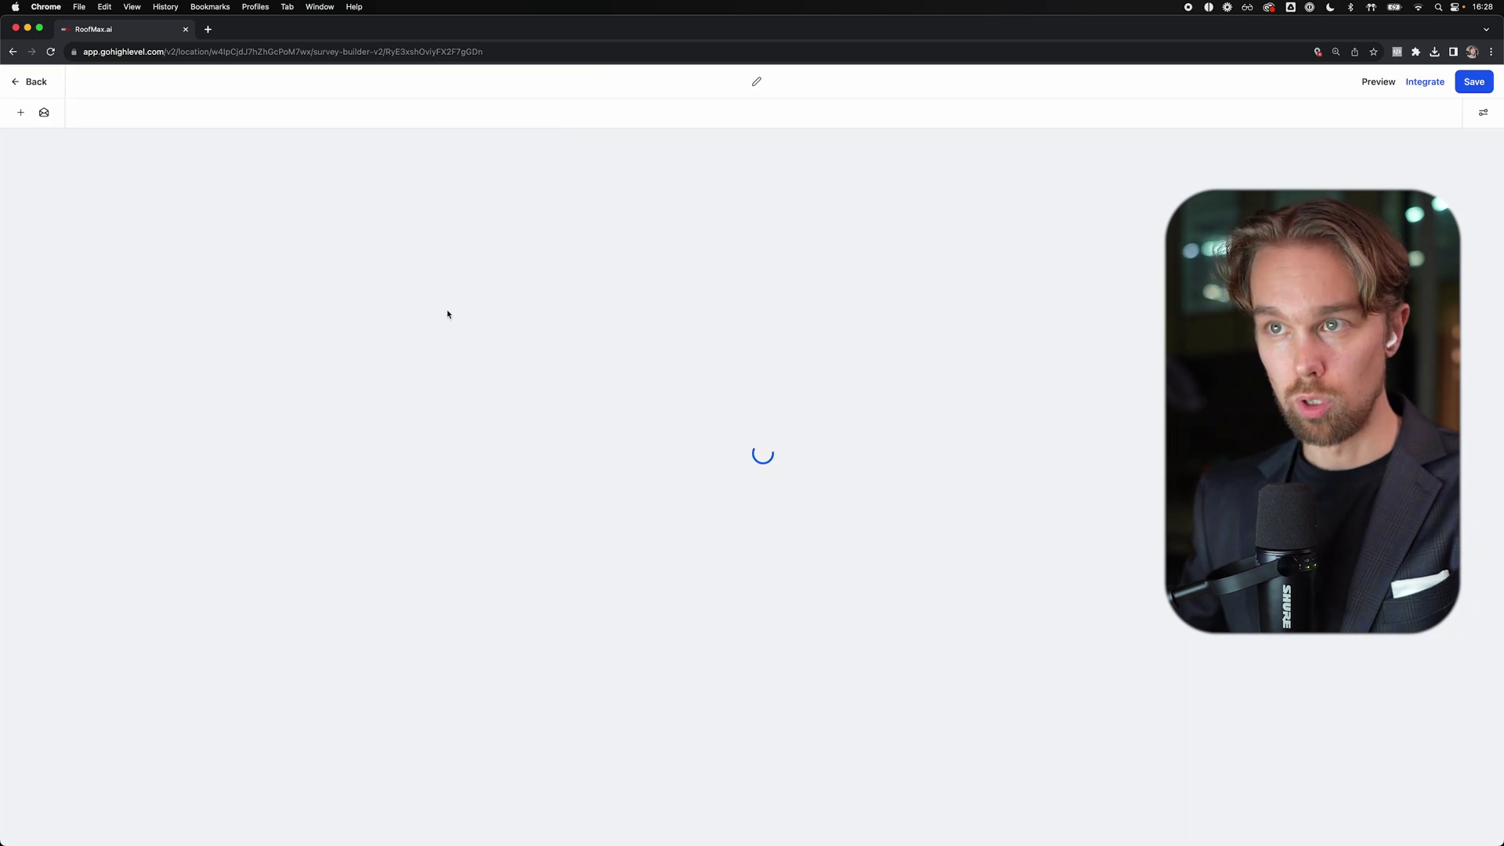
pyautogui.scroll(-10, 489, 376)
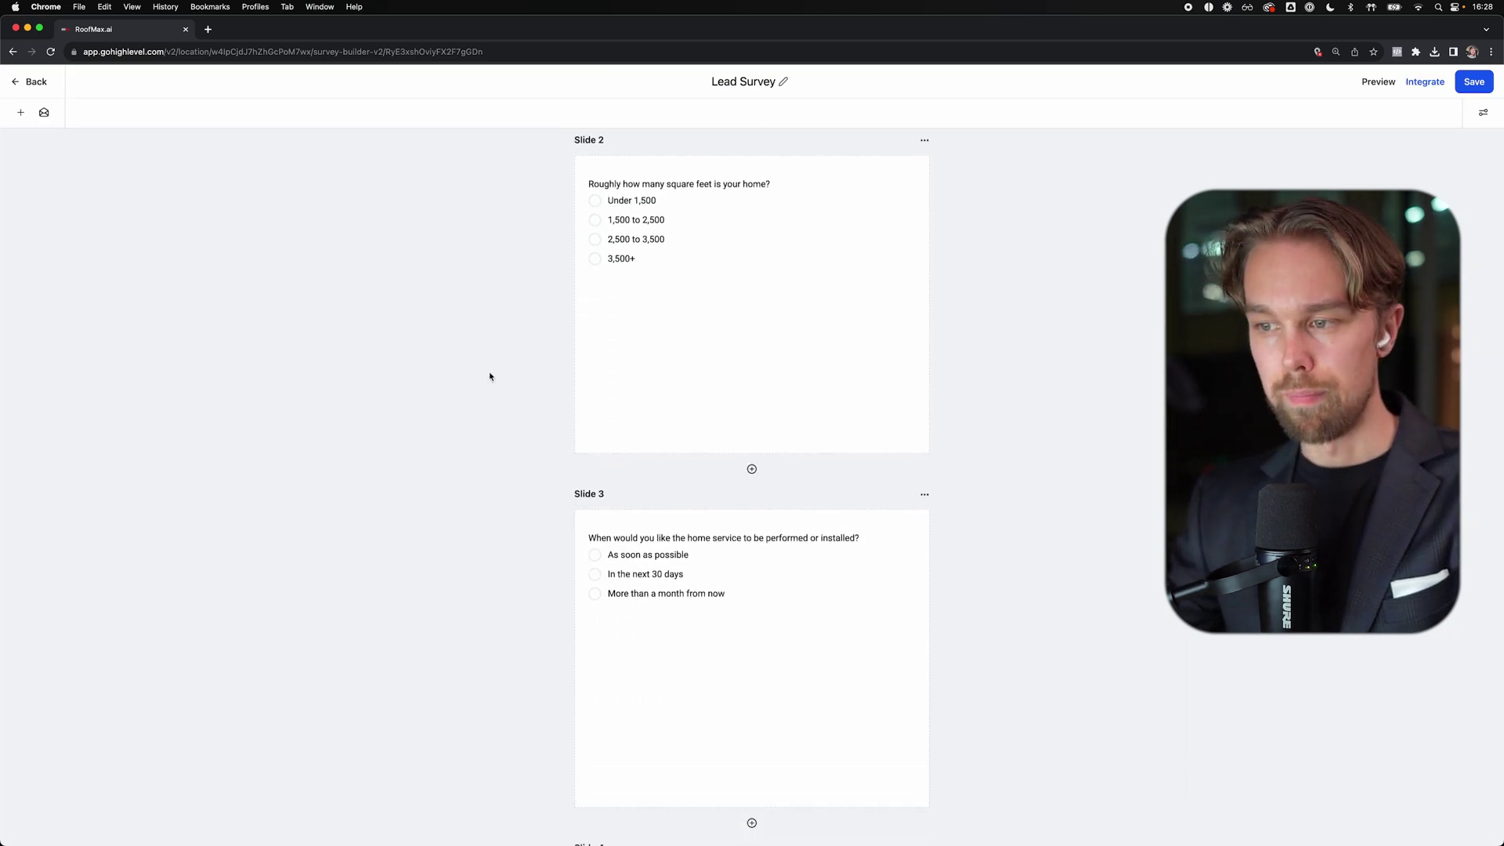
pyautogui.scroll(-6, 491, 376)
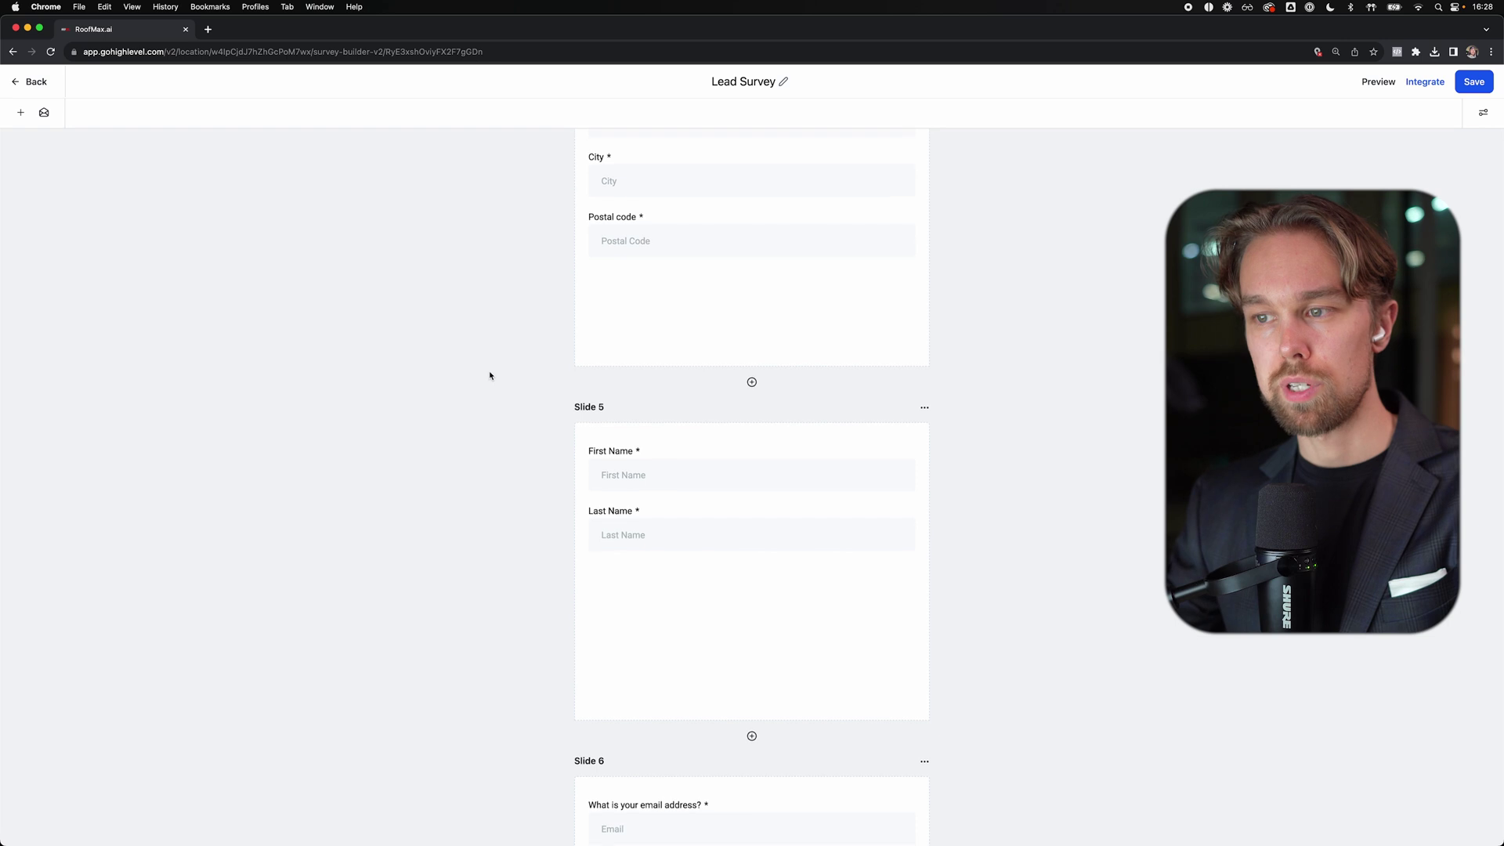
pyautogui.scroll(15, 492, 380)
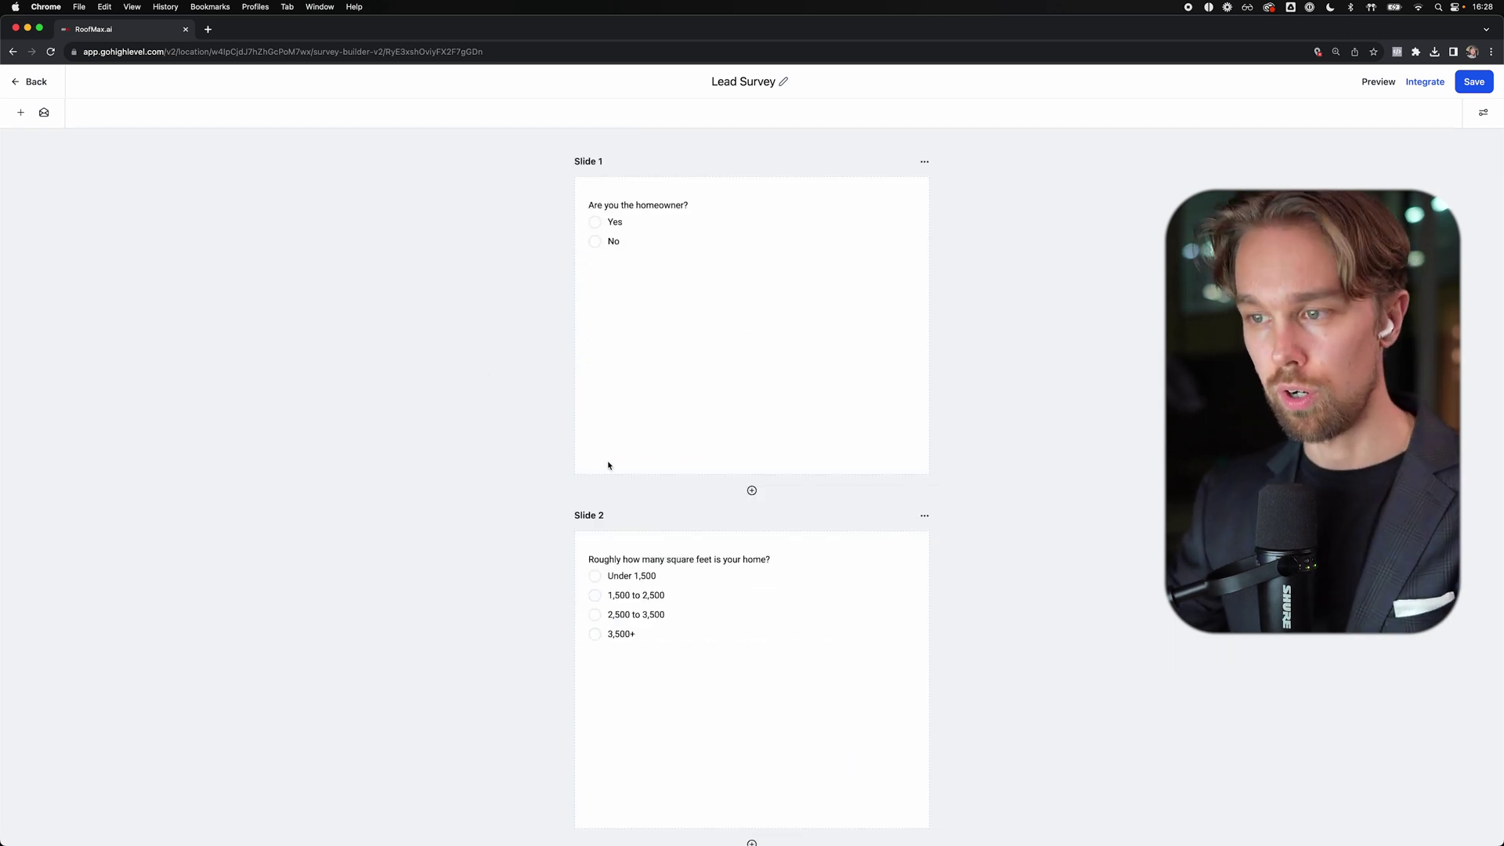
pyautogui.scroll(-1, 608, 467)
pyautogui.scroll(-4, 742, 505)
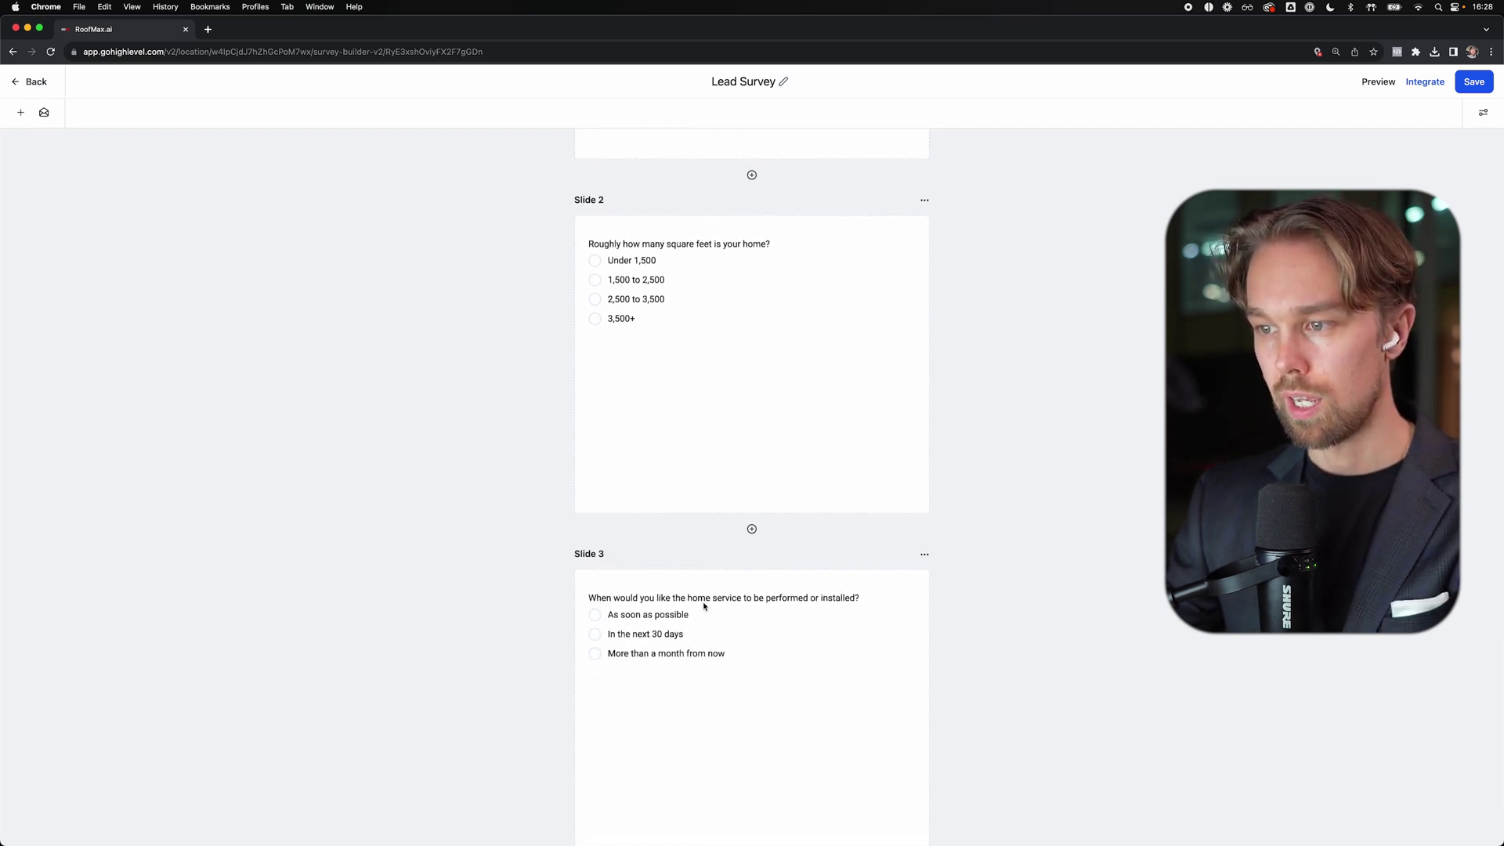
pyautogui.scroll(-2, 752, 604)
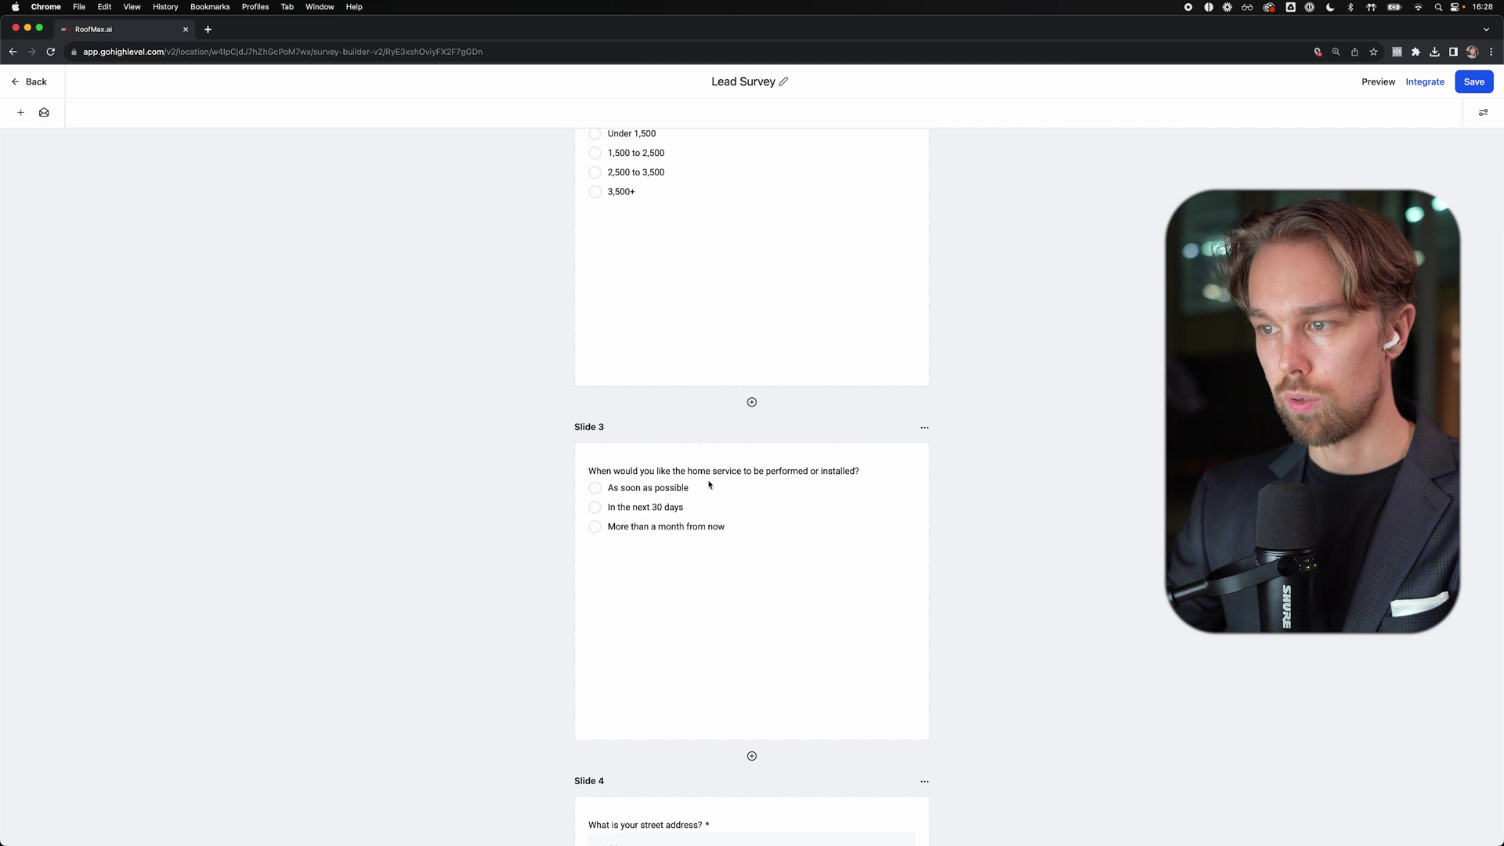
pyautogui.click(699, 474)
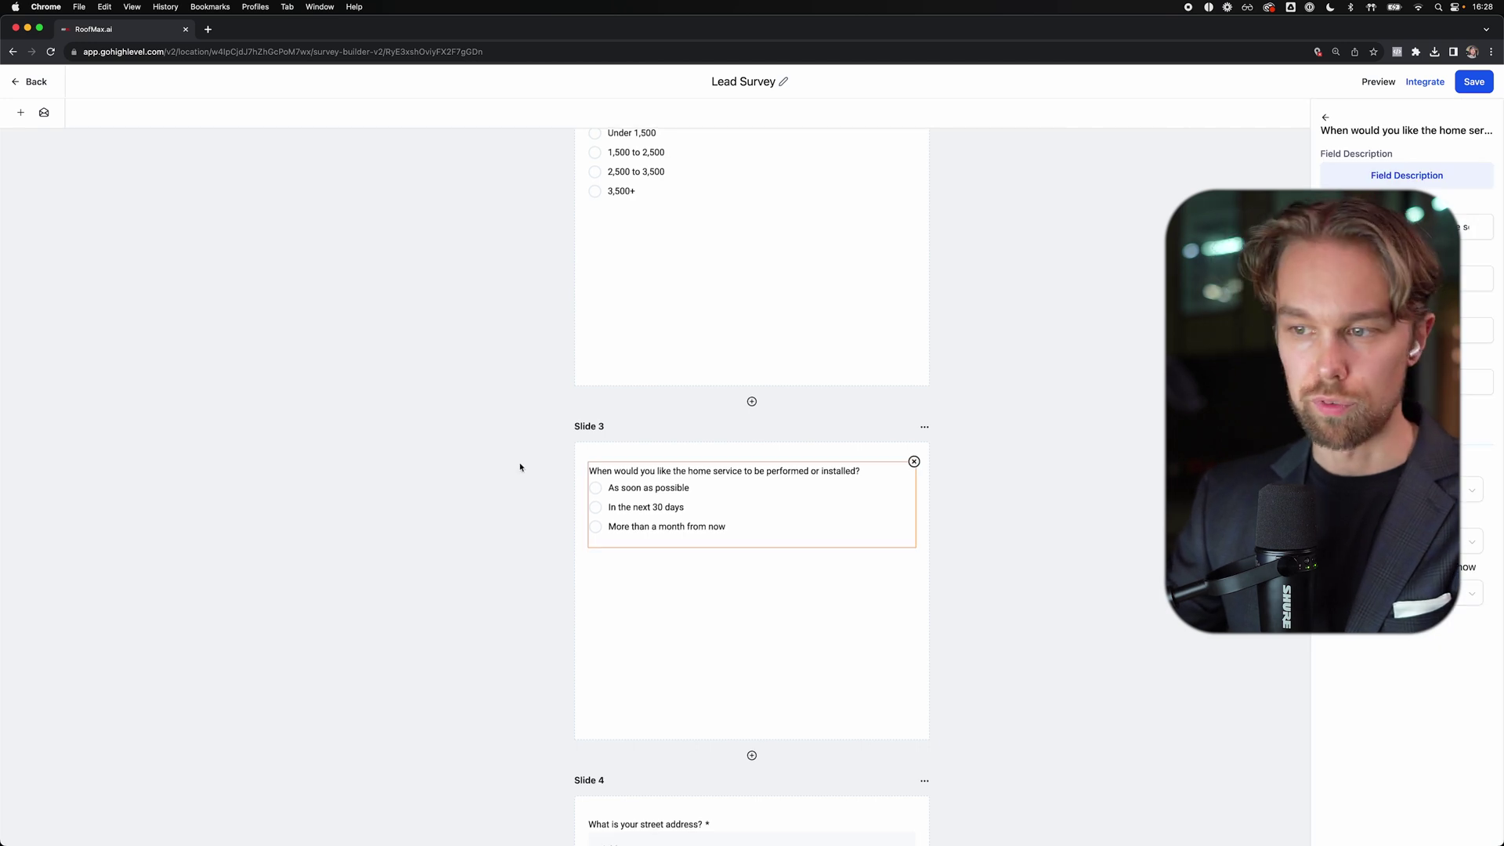
pyautogui.scroll(-9, 718, 518)
pyautogui.scroll(-6, 650, 617)
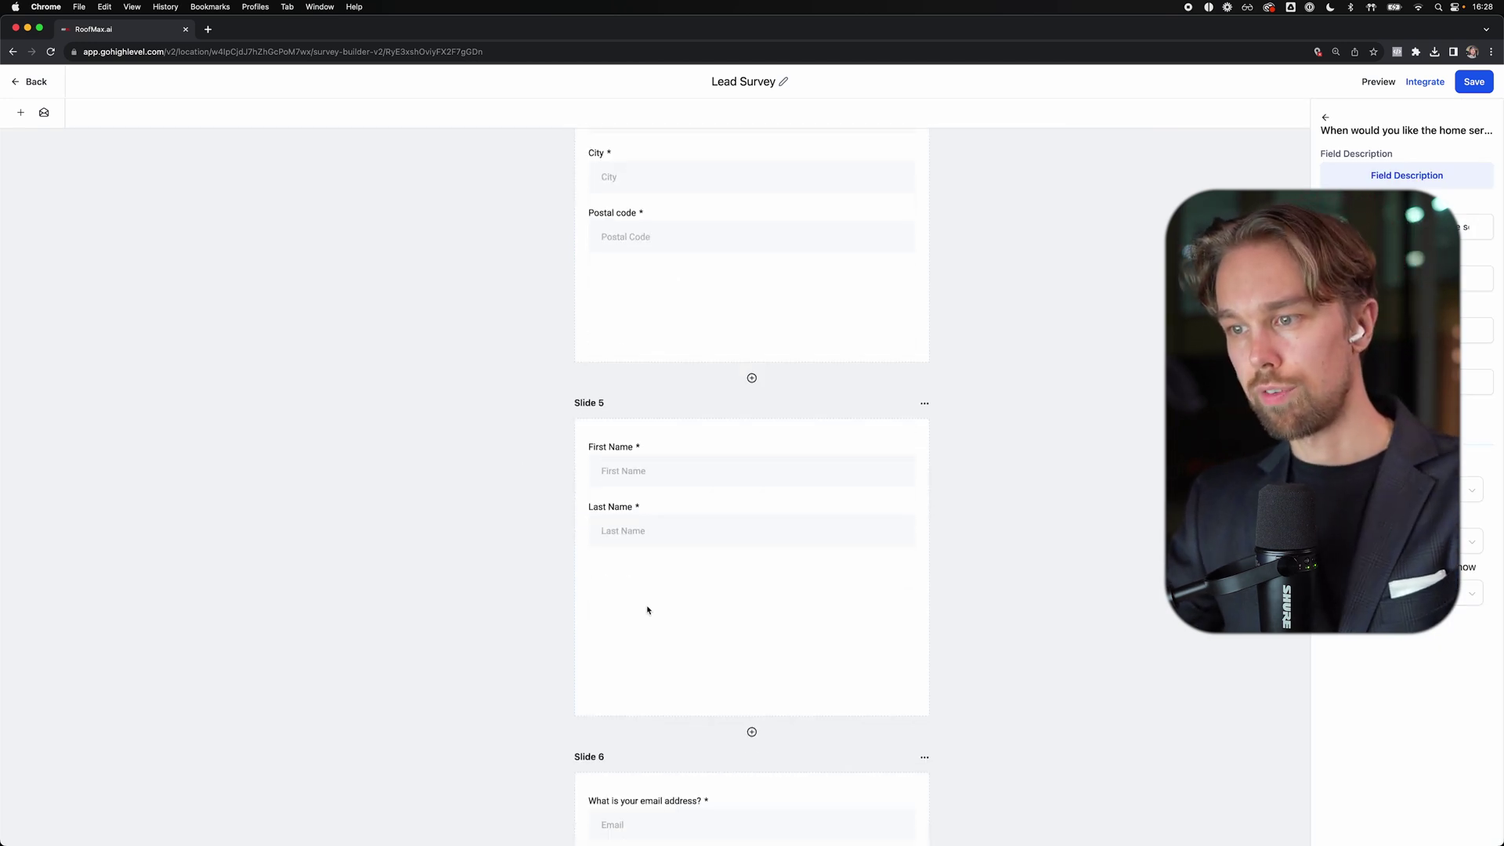
pyautogui.scroll(-6, 589, 617)
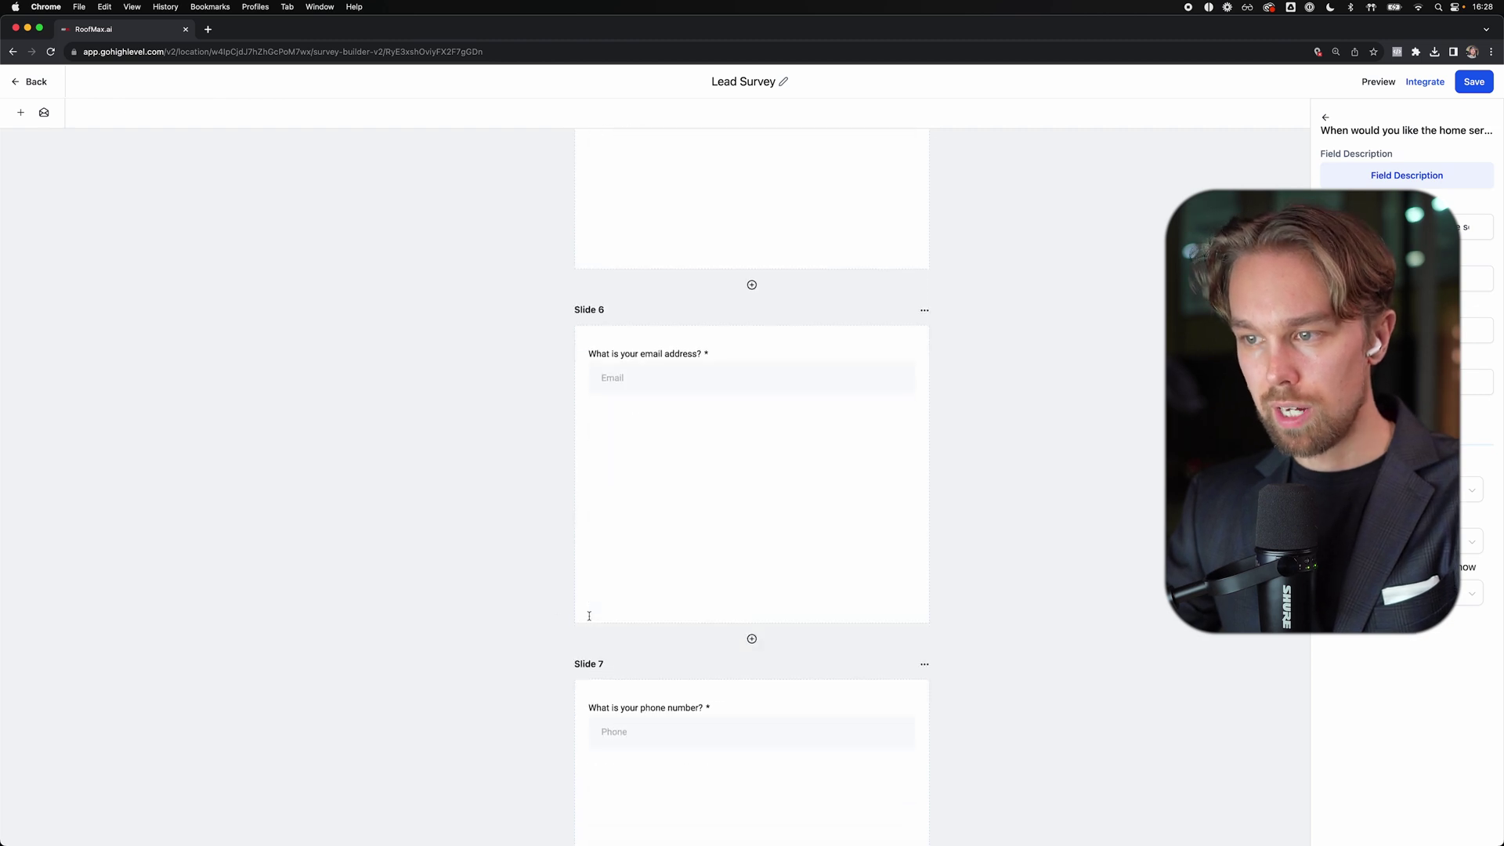
pyautogui.scroll(20, 599, 566)
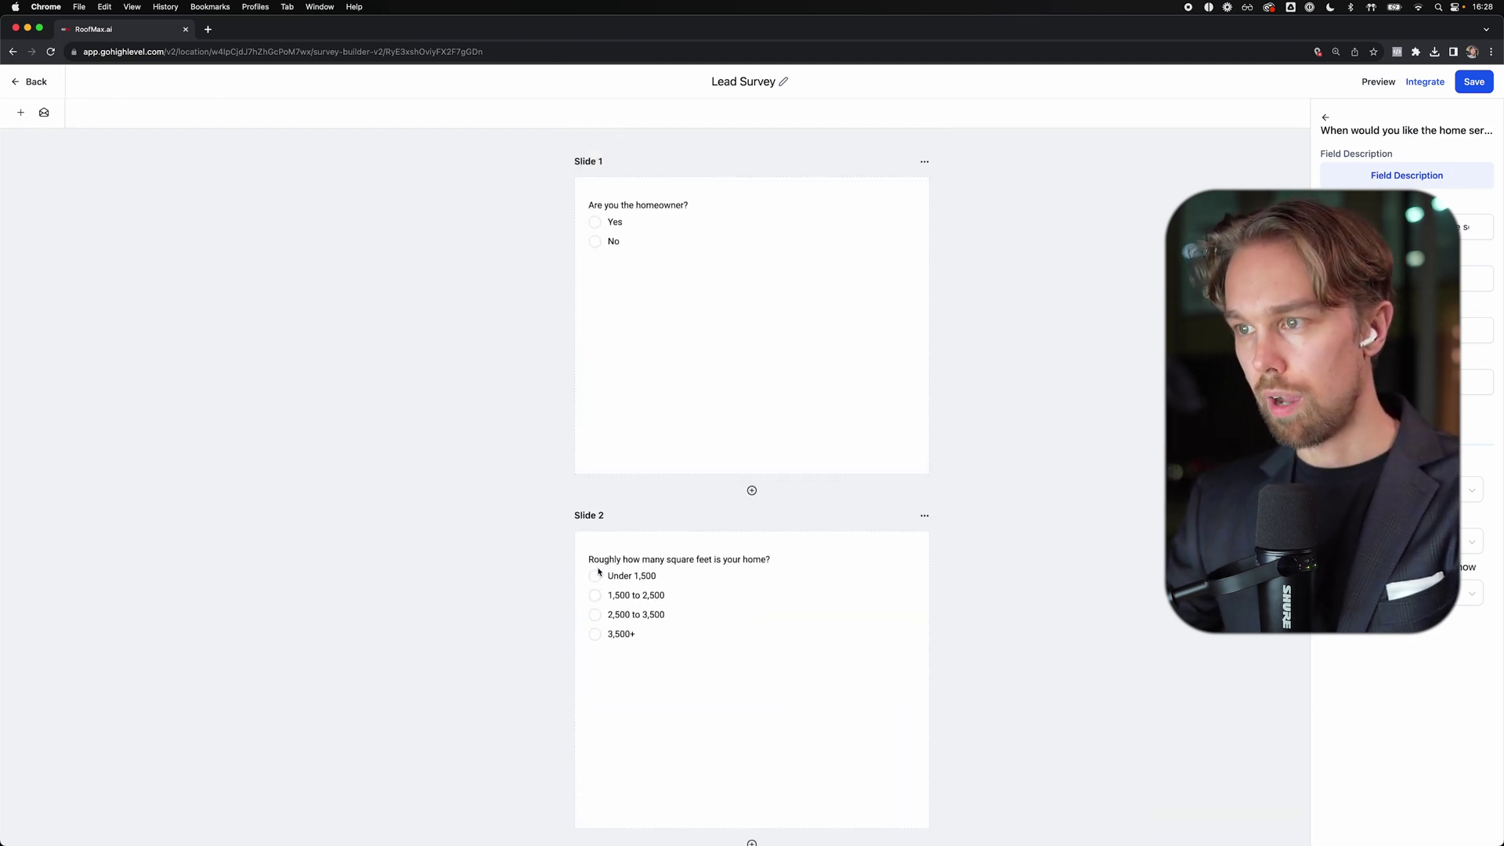
# - Leave the survey and open the Lead Funnel with its Optin and Schedule steps
pyautogui.click(32, 82)
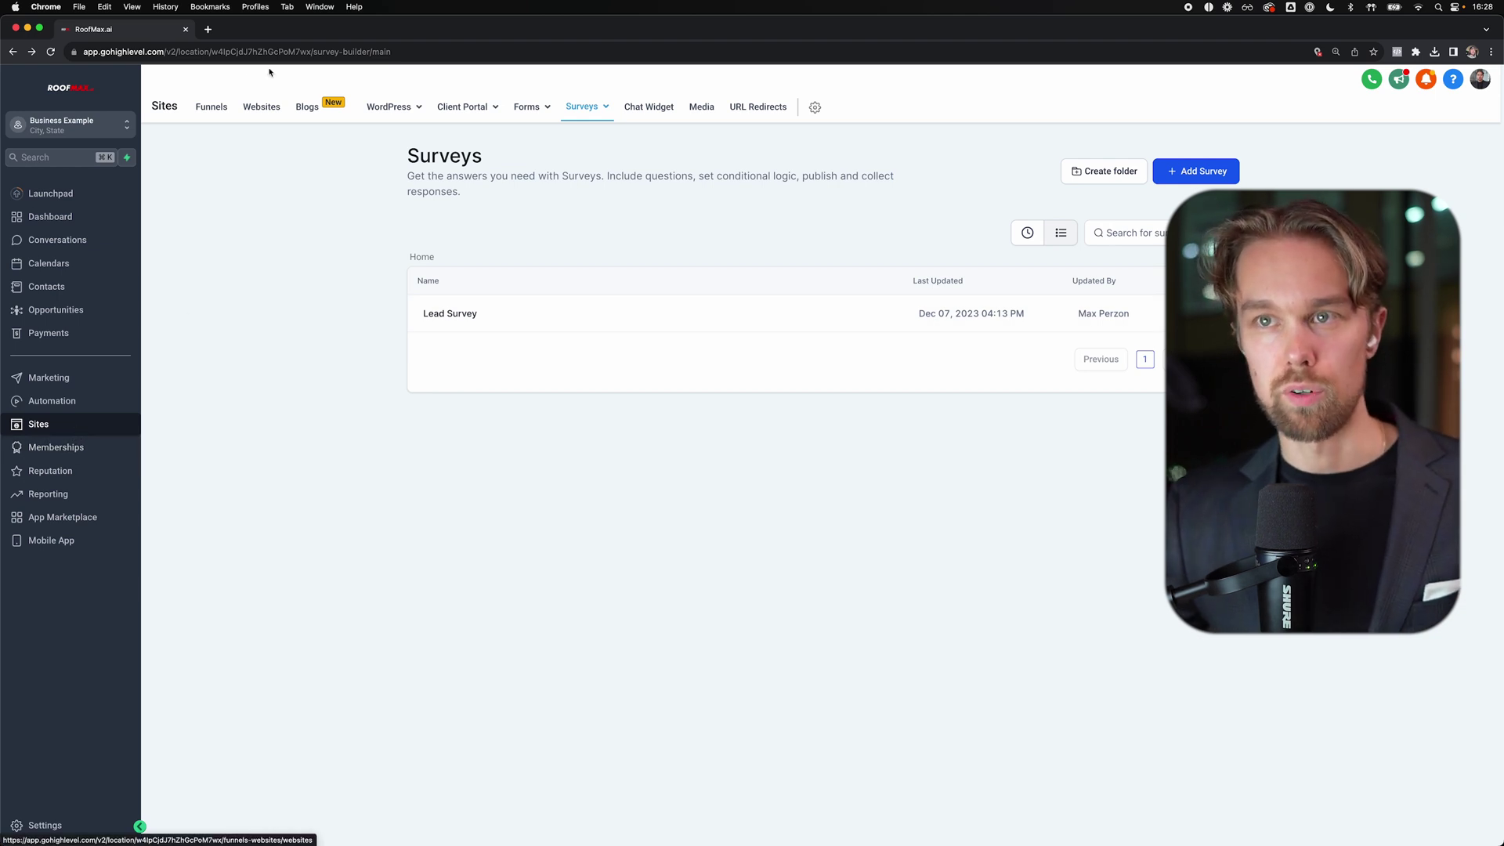
pyautogui.click(215, 111)
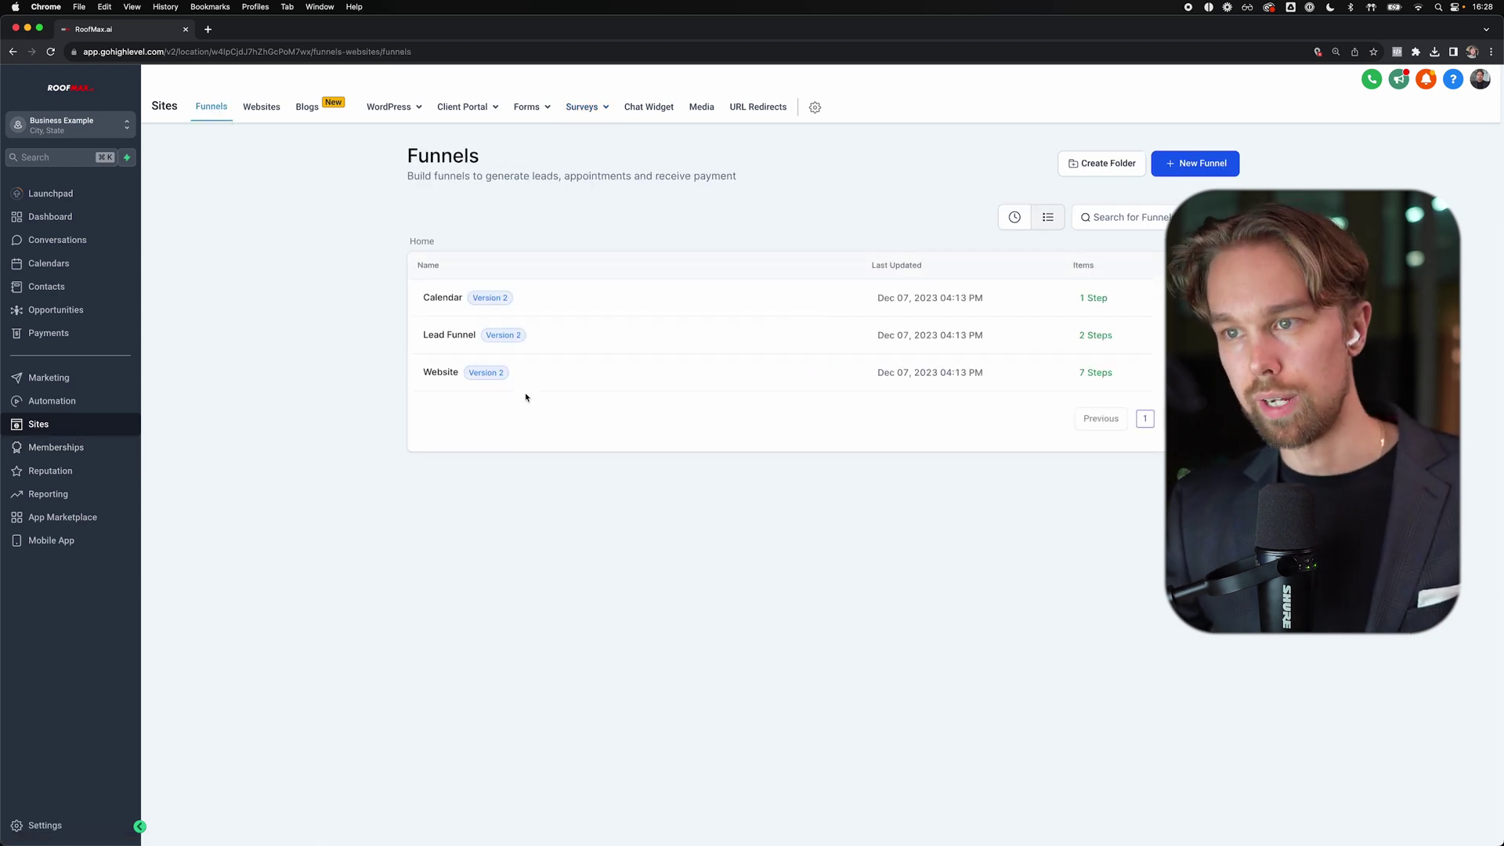
pyautogui.click(458, 336)
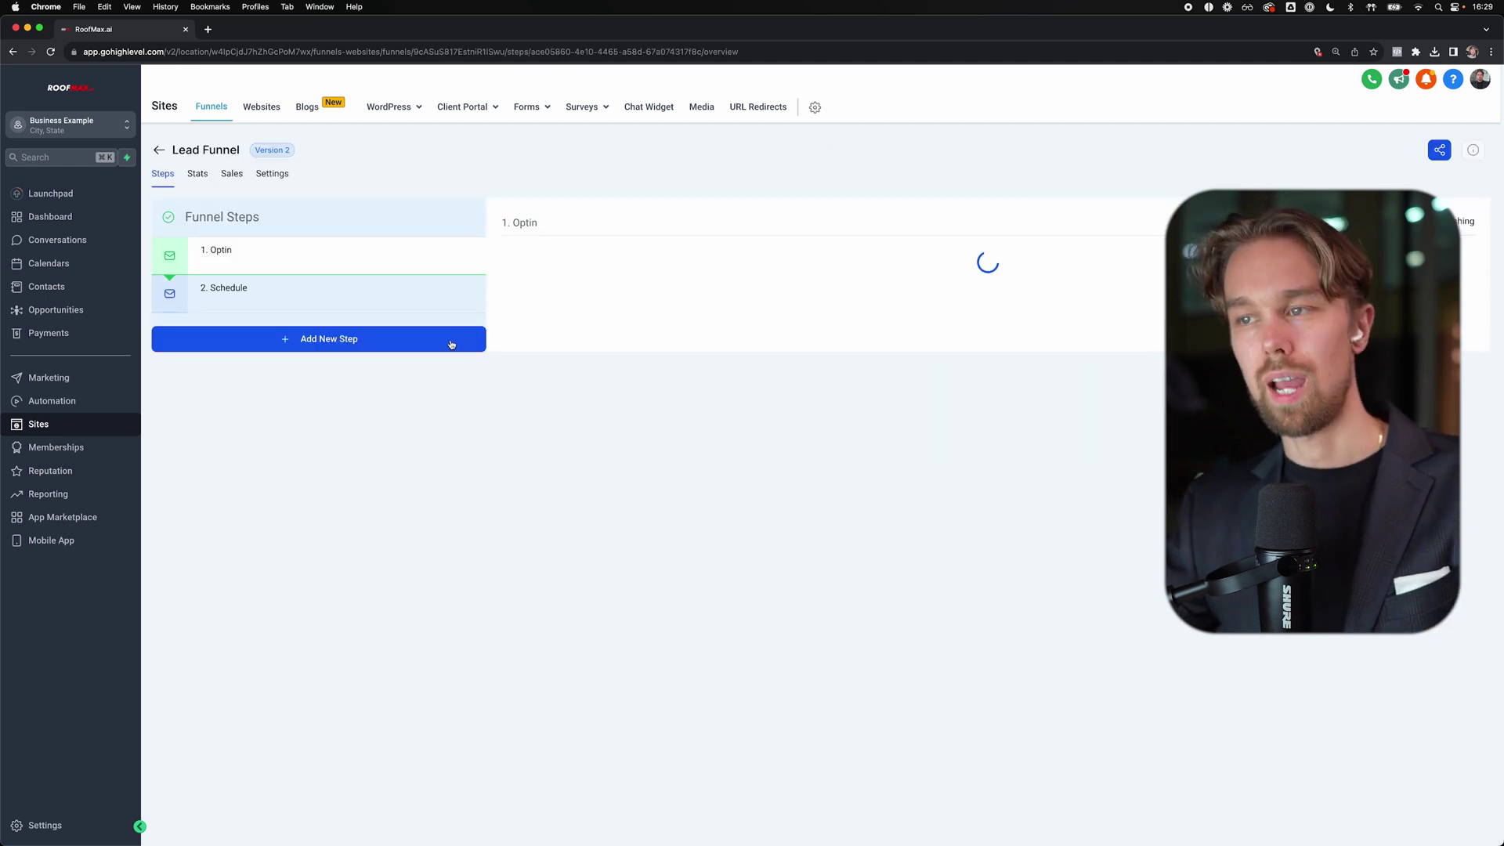